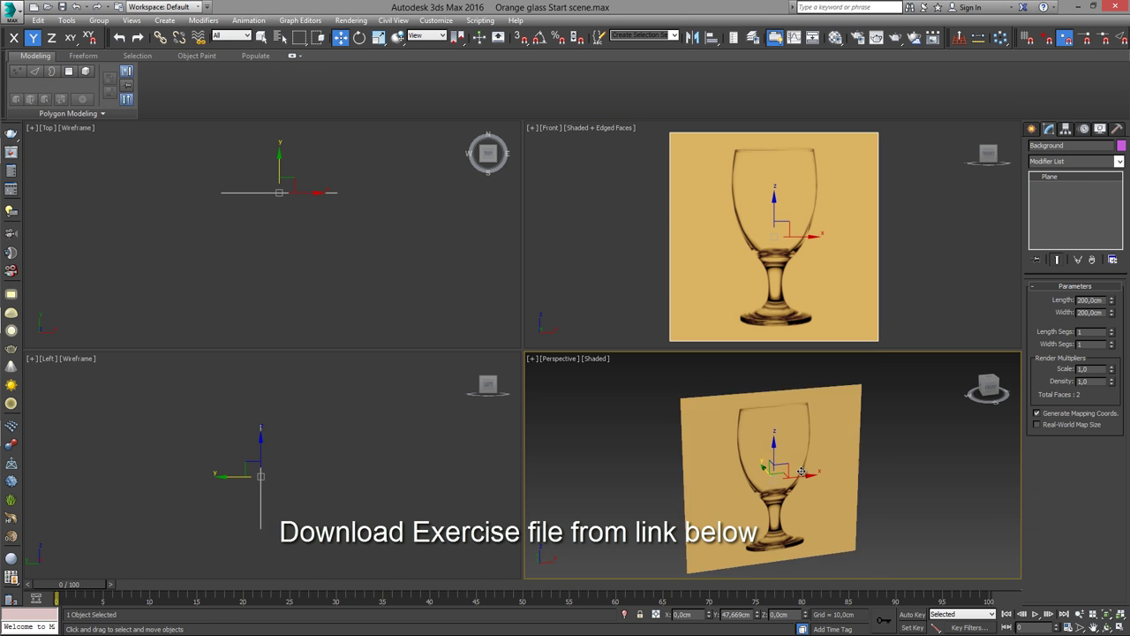
Step: Activate the Front viewport showing the goblet reference and maximize it with Alt+W
right_click(894, 293)
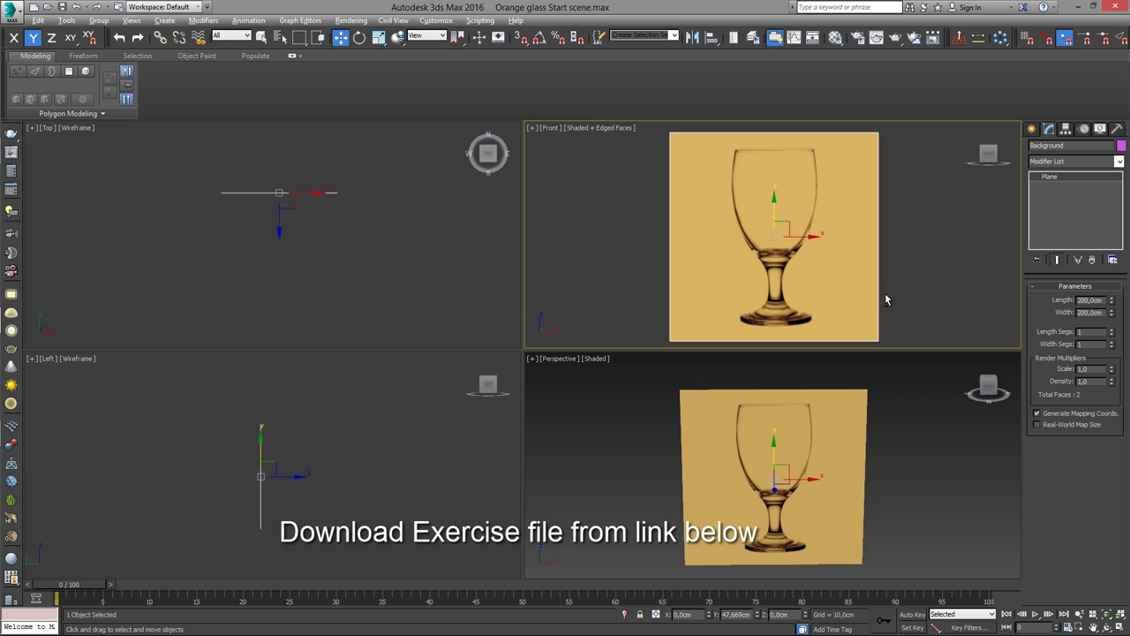
key("alt+w")
Step: Start a Line spline at the goblet rim and run it down to where the bowl meets the stem
left_click(1030, 129)
left_click(1049, 148)
left_click(1052, 213)
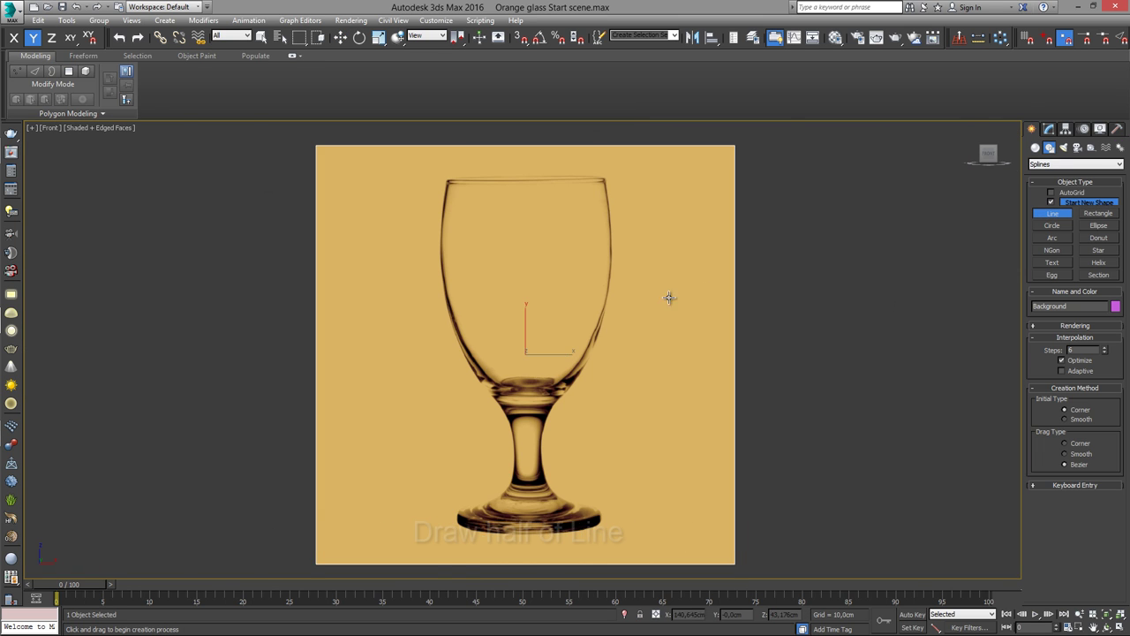
scroll(599, 203, "up", 3)
left_click(603, 150)
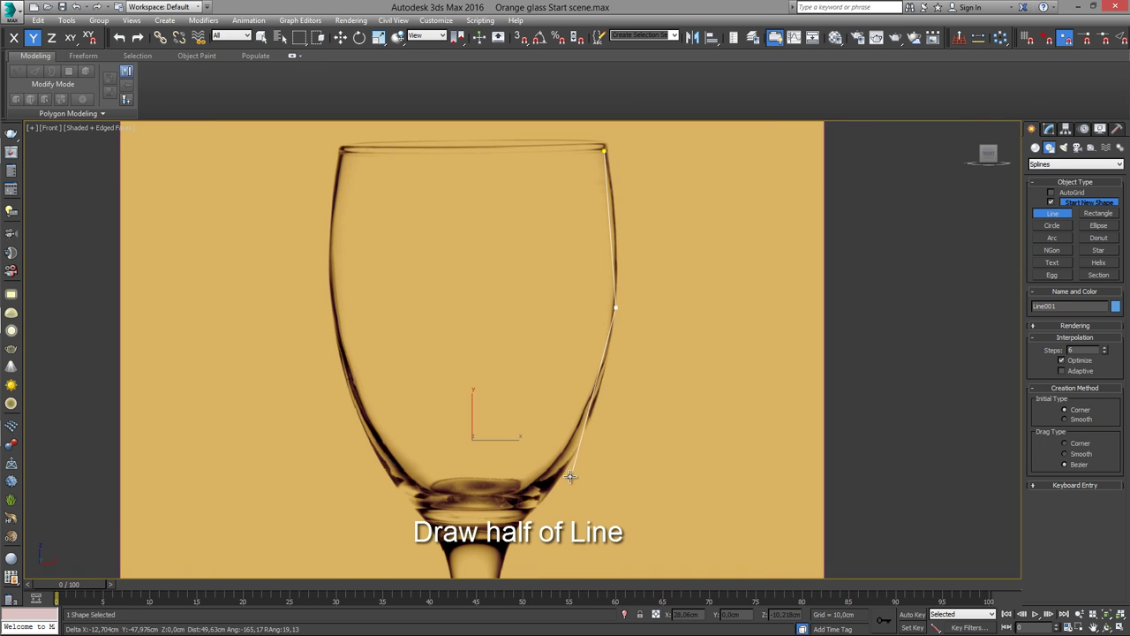
middle_click_drag(566, 500, 535, 452)
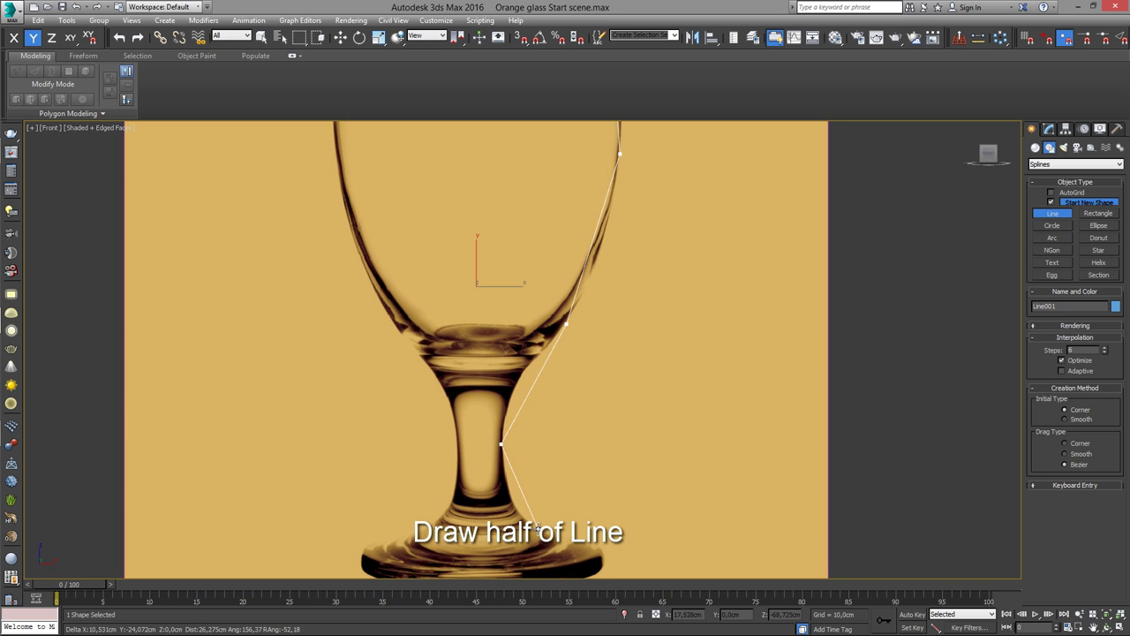
left_click(538, 528)
Step: Continue the line through the stem and foot edge to the base centre, then finish it
middle_click_drag(538, 528, 538, 393)
left_click(602, 415)
left_click(602, 437)
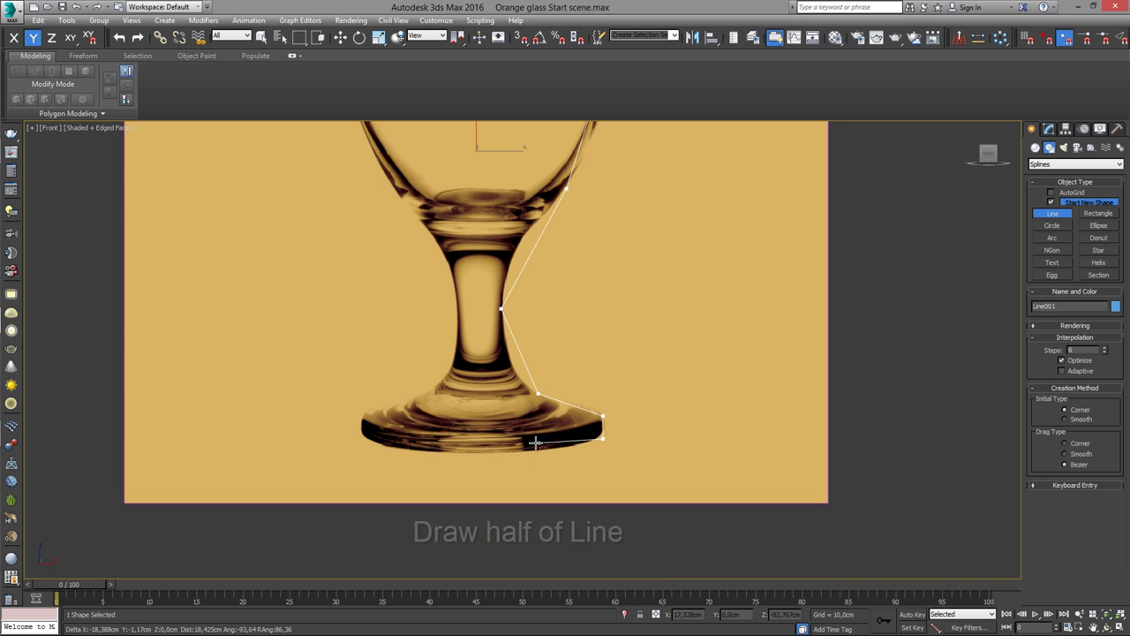
left_click(477, 439)
right_click(472, 422)
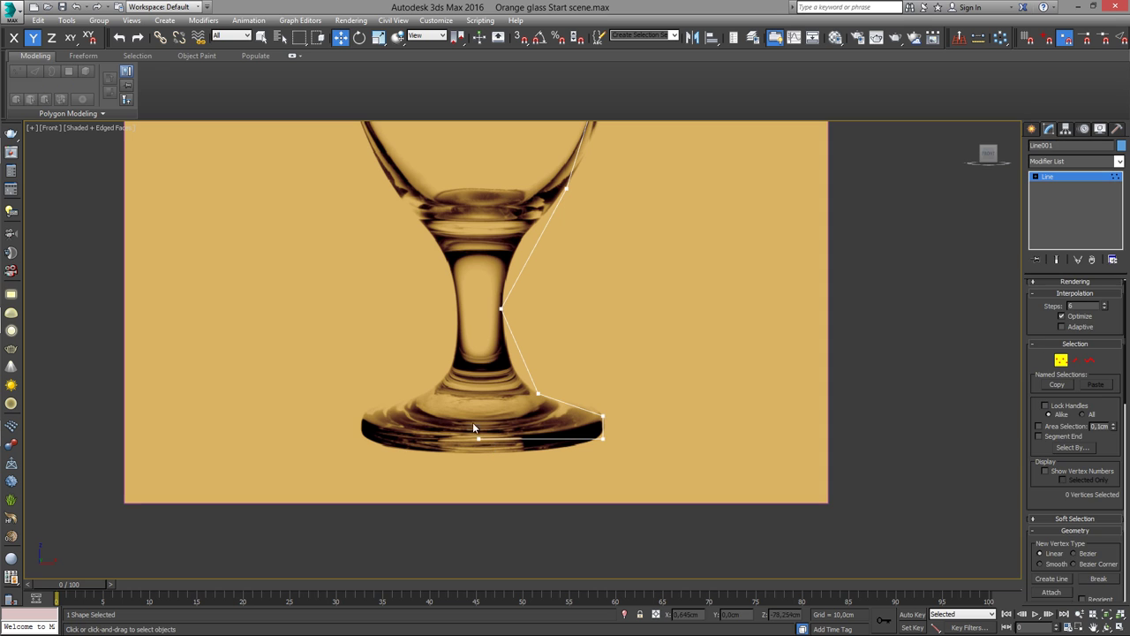
scroll(613, 531, "down", 2)
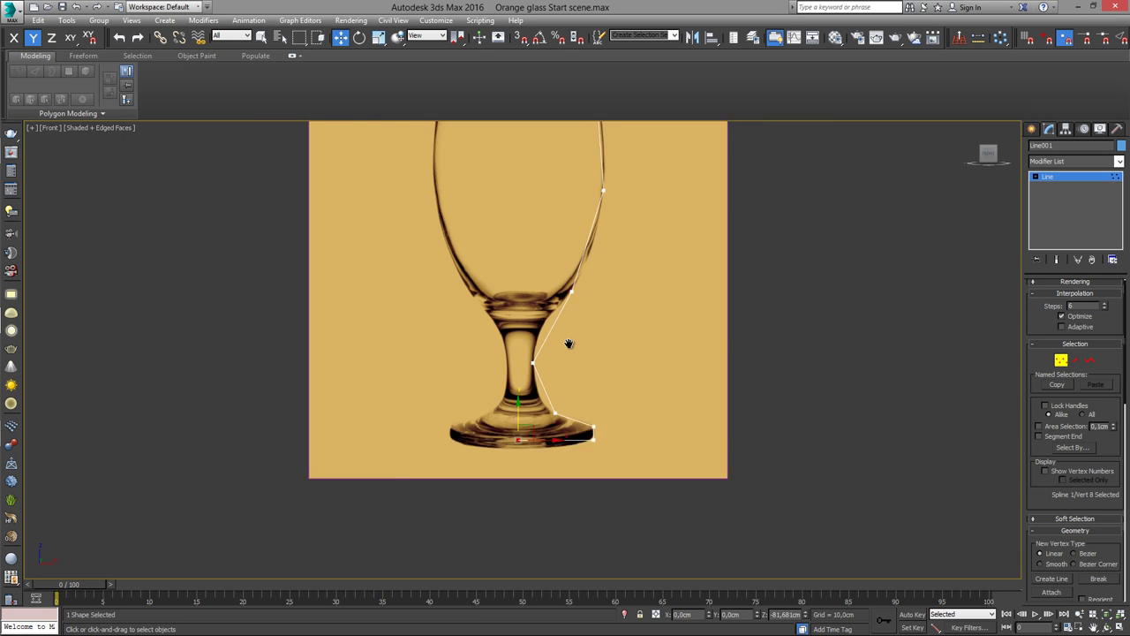
scroll(570, 340, "down", 1)
Step: Make the profile vertices Bezier and bend the rim tangent to follow the glass curve
right_click(610, 274)
left_click(593, 195)
scroll(618, 303, "up", 3)
left_click(561, 262)
left_click_drag(568, 314, 574, 315)
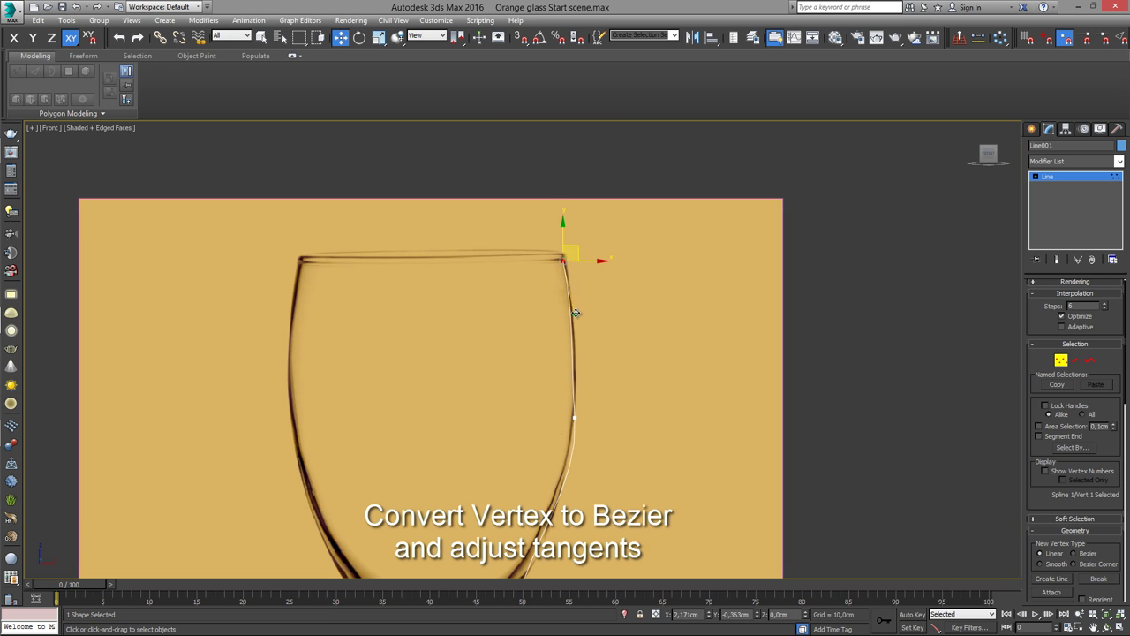
middle_click_drag(574, 312, 638, 324)
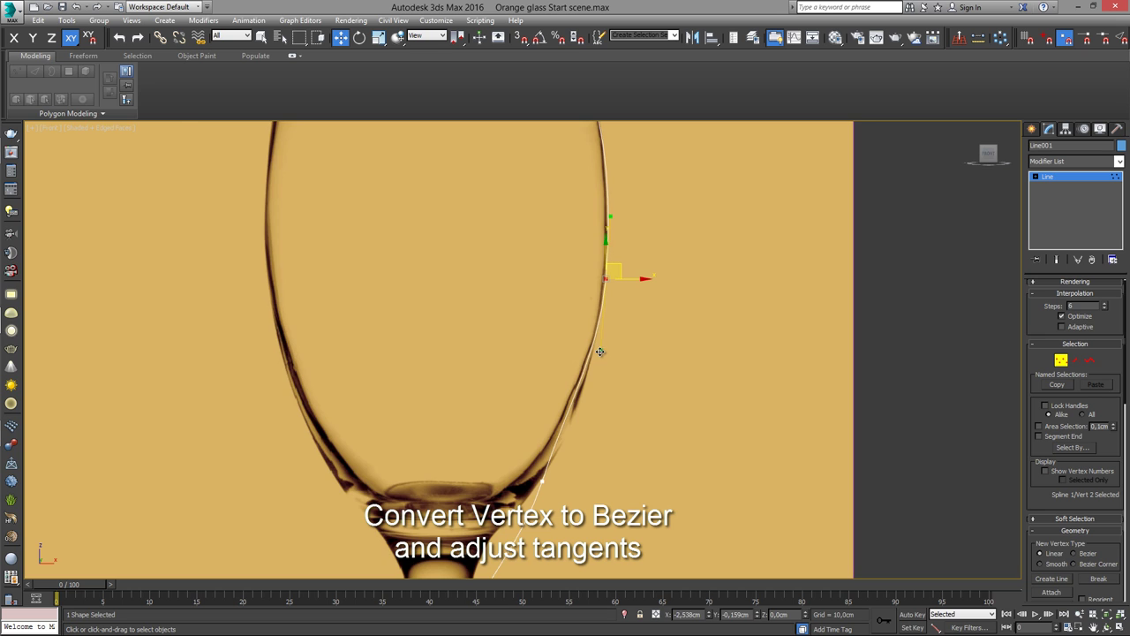
scroll(600, 351, "down", 3)
left_click(564, 343)
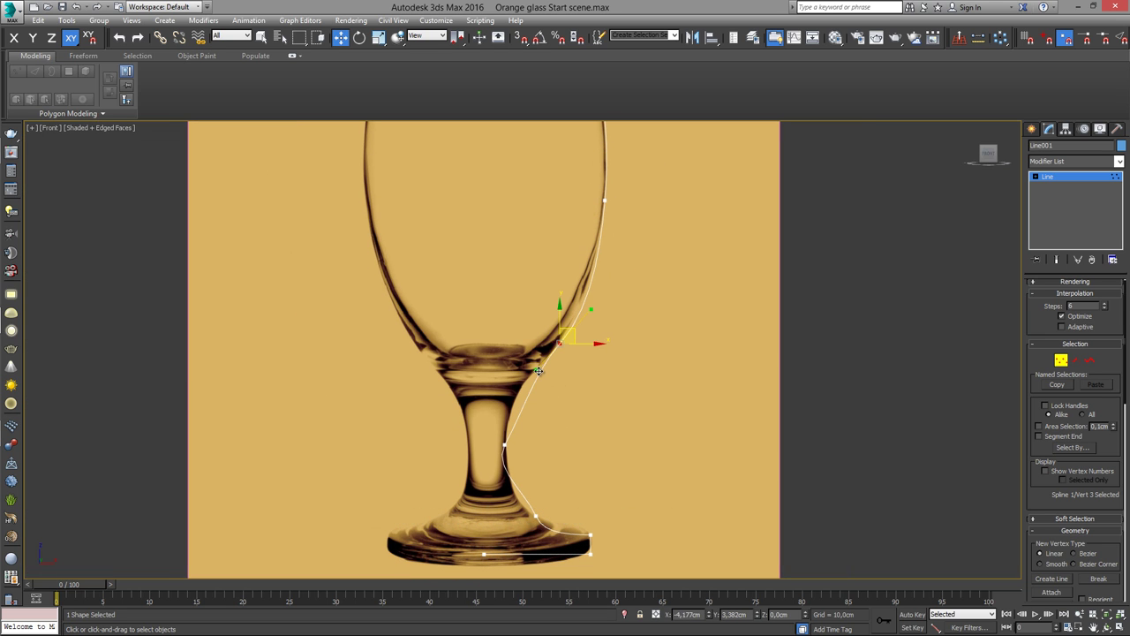
Step: Shape the bowl-to-stem curve, fillet the foot corner, and set interpolation steps to 4
scroll(506, 481, "up", 2)
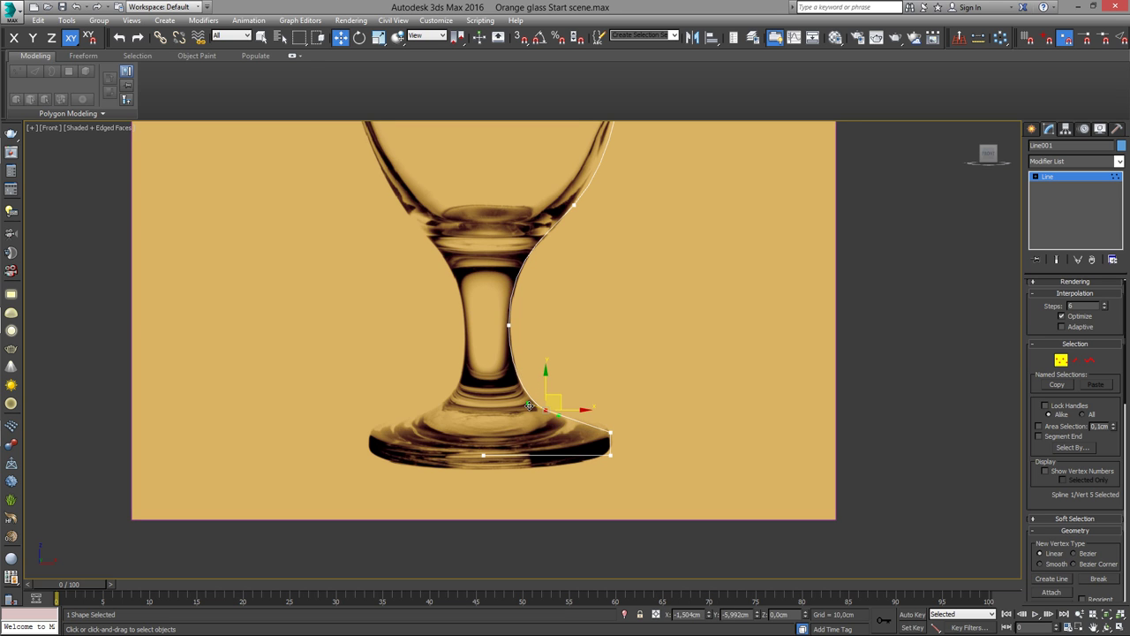
scroll(576, 411, "down", 1)
left_click_drag(556, 396, 588, 444)
scroll(1055, 556, "down", 5)
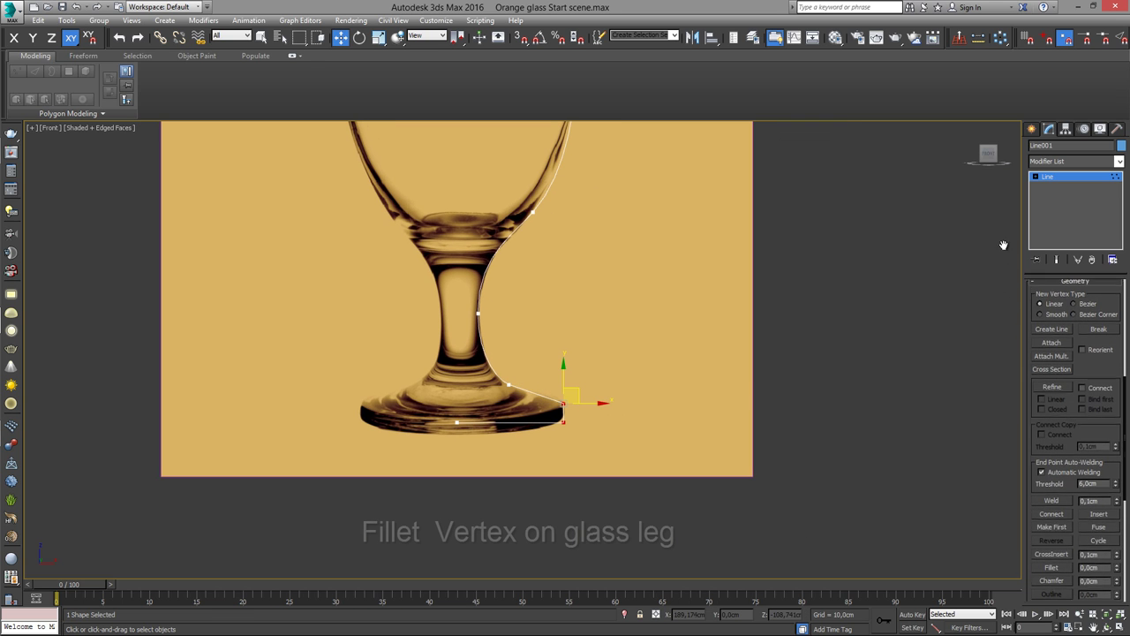
scroll(527, 412, "up", 3)
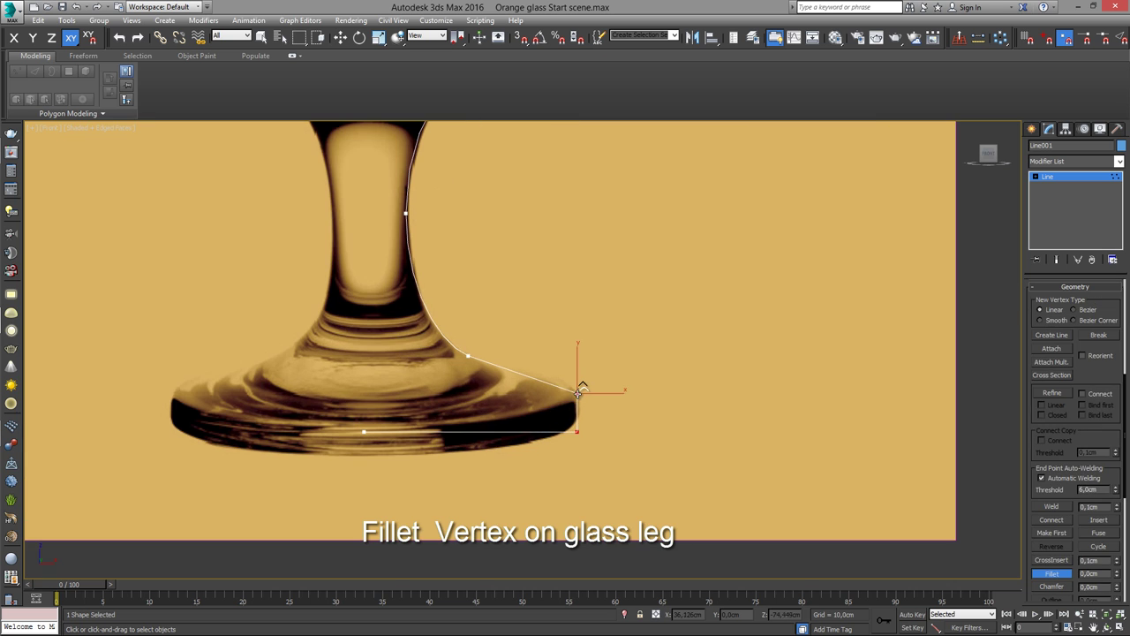
scroll(600, 388, "down", 3)
scroll(636, 338, "down", 2)
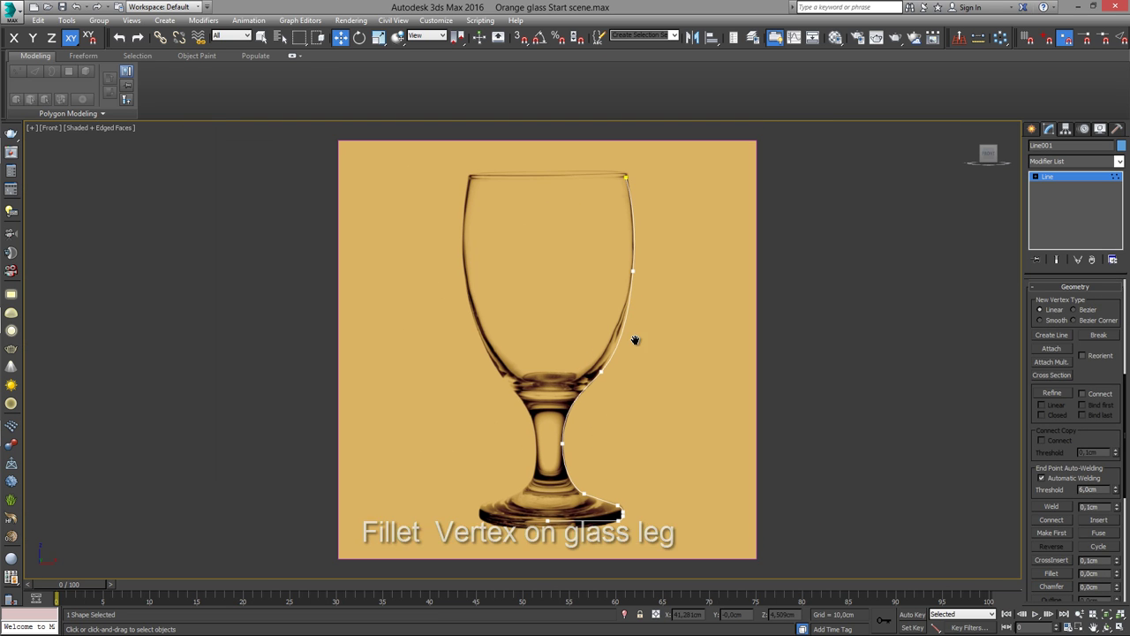
scroll(1060, 305, "up", 4)
scroll(1063, 431, "up", 3)
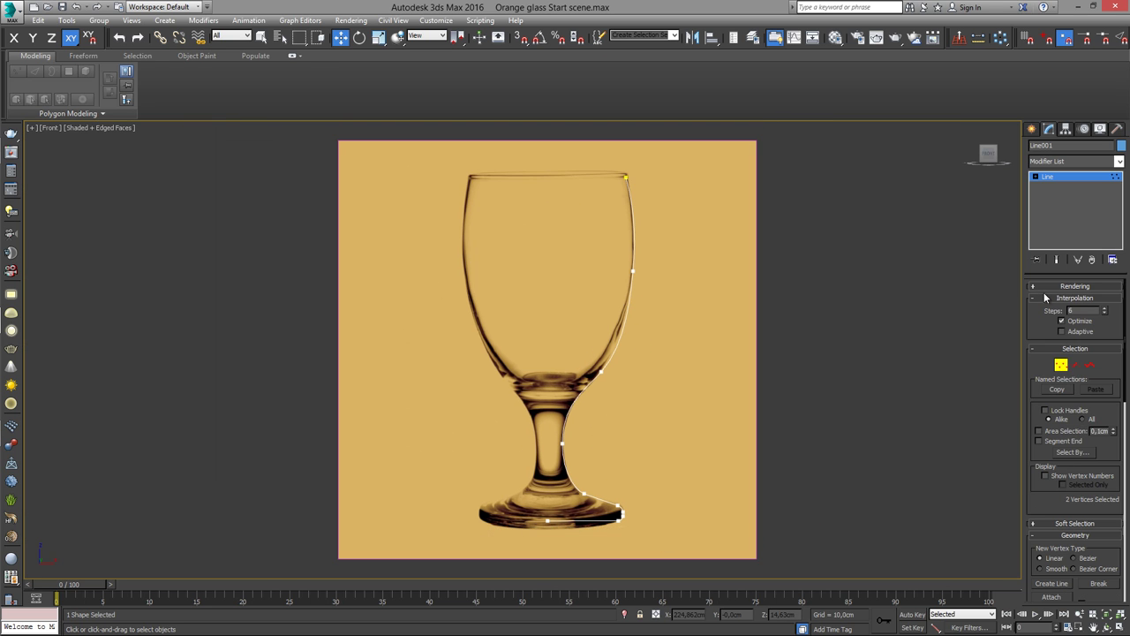
Step: Add a Lathe modifier with Weld Core checked and 26 segments
left_click(1119, 161)
left_click(1069, 353)
middle_click_drag(564, 424, 591, 431, "alt")
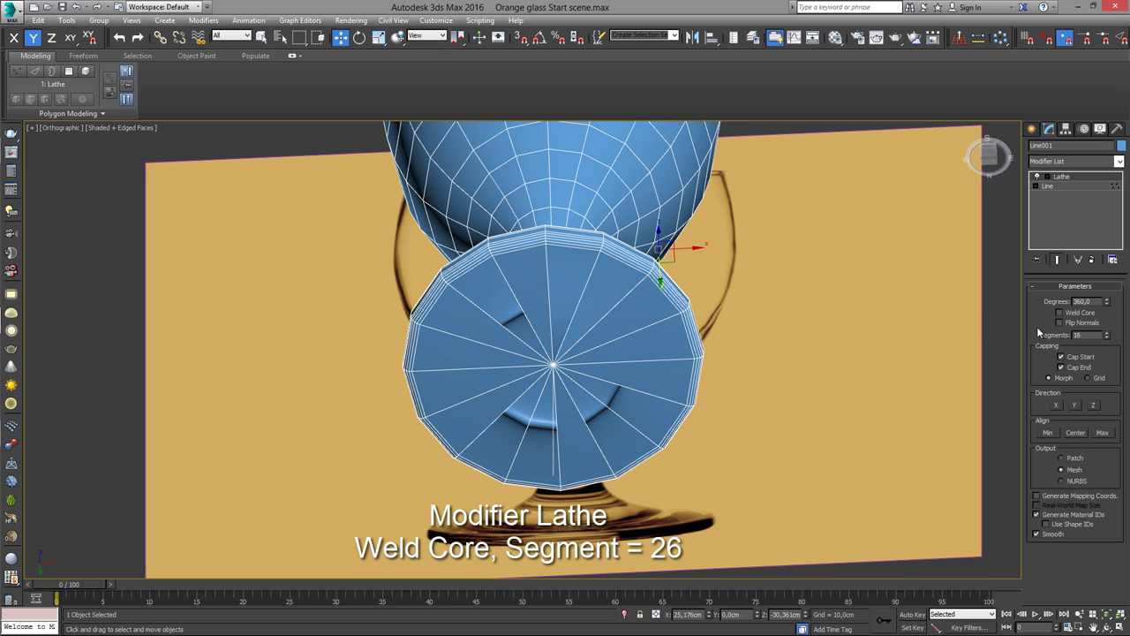
left_click(1073, 314)
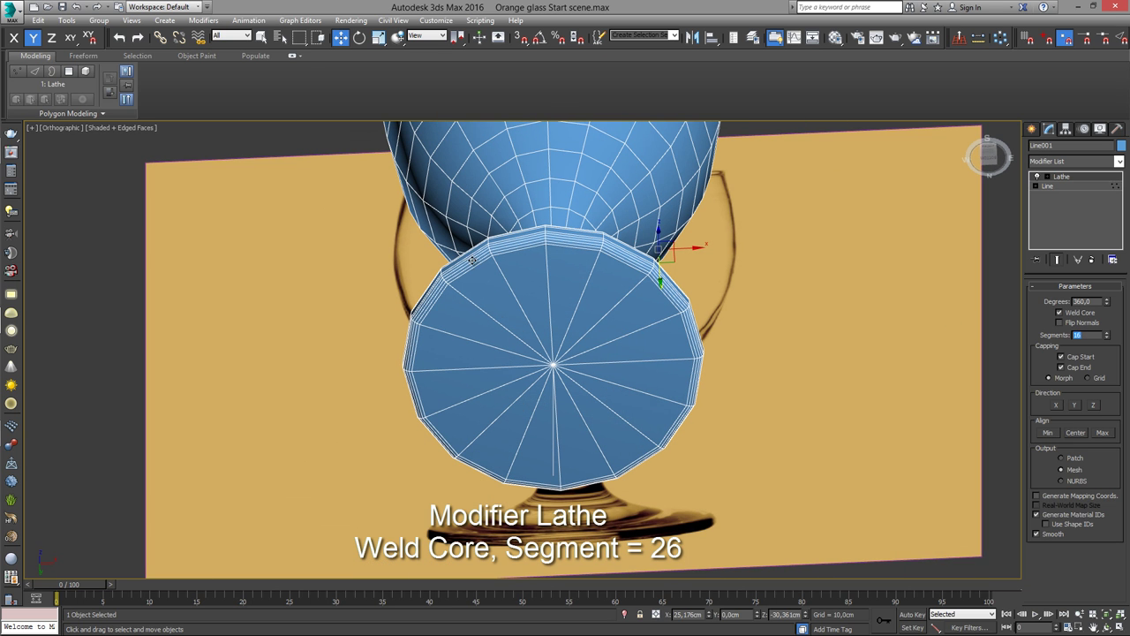
type("26")
key("Return")
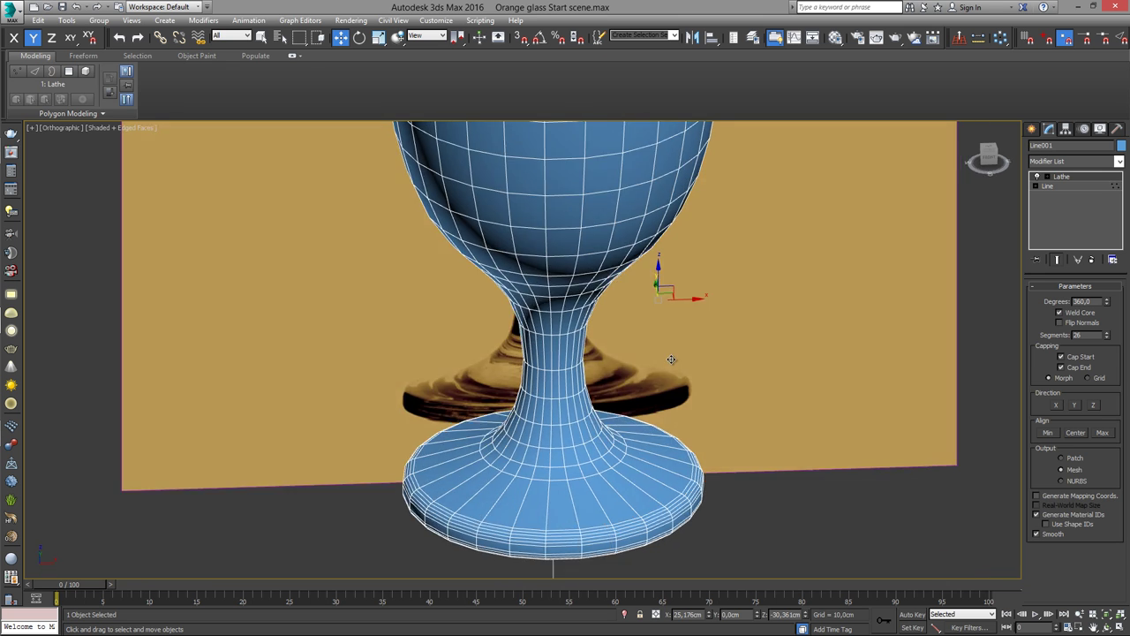
Step: At the Line's vertex level, nudge the foot vertices to match the reference image
scroll(593, 403, "up", 3)
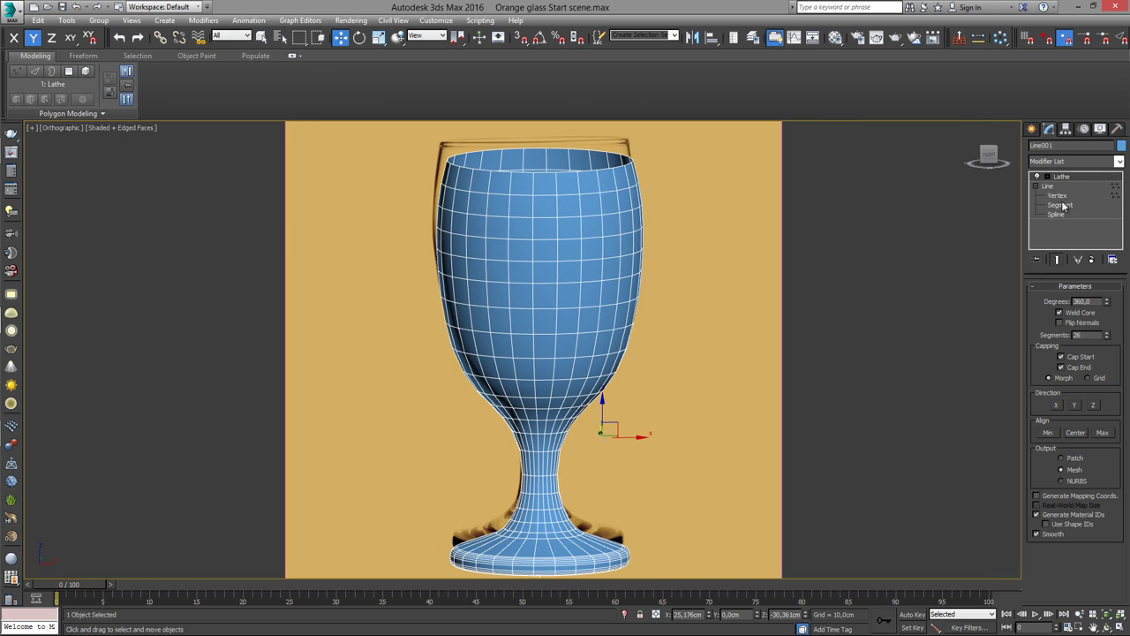
left_click(1057, 195)
left_click(1057, 258)
key("f")
scroll(521, 453, "up", 3)
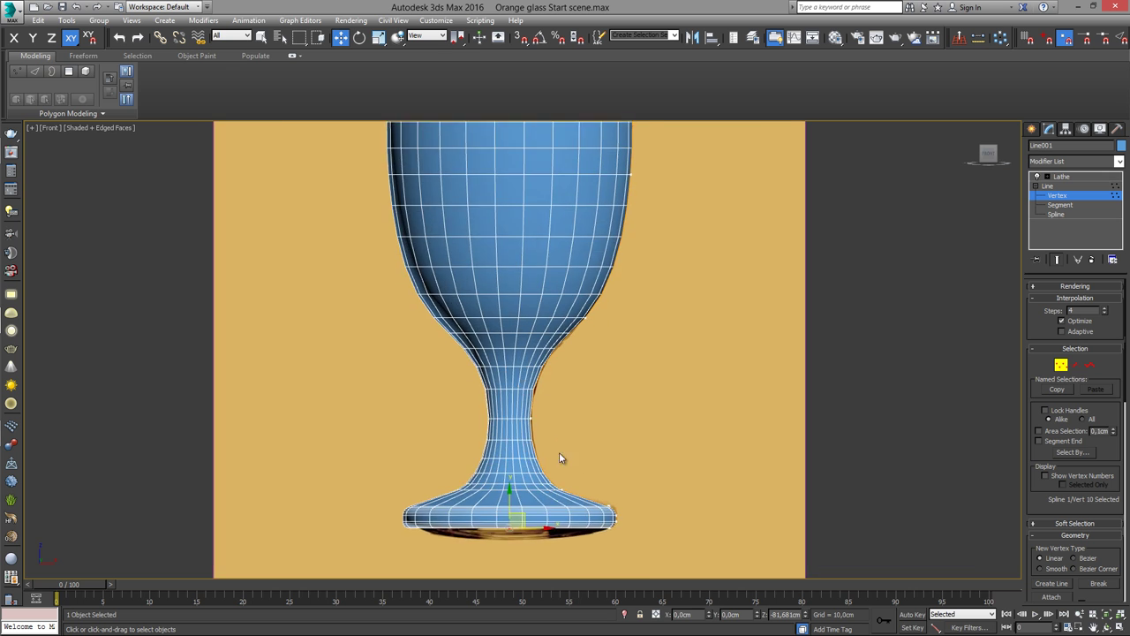
scroll(559, 454, "up", 2)
scroll(523, 379, "down", 1)
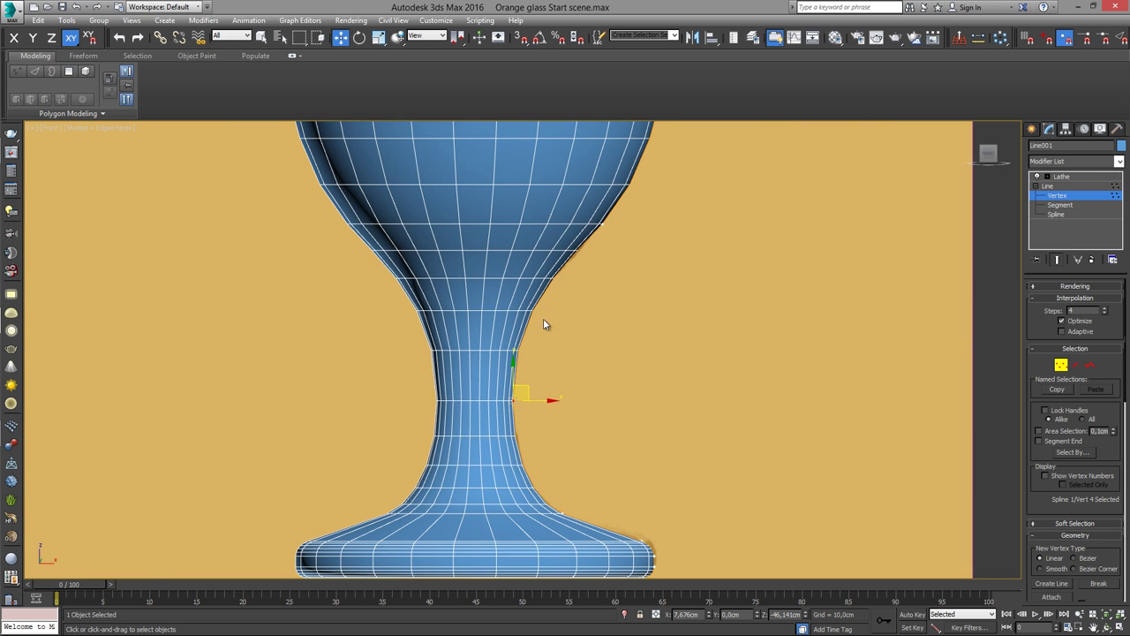
scroll(573, 279, "down", 2)
scroll(606, 281, "down", 1)
mouse_move(606, 281)
middle_mouse_down()
mouse_move(617, 398)
mouse_move(613, 299)
middle_mouse_up()
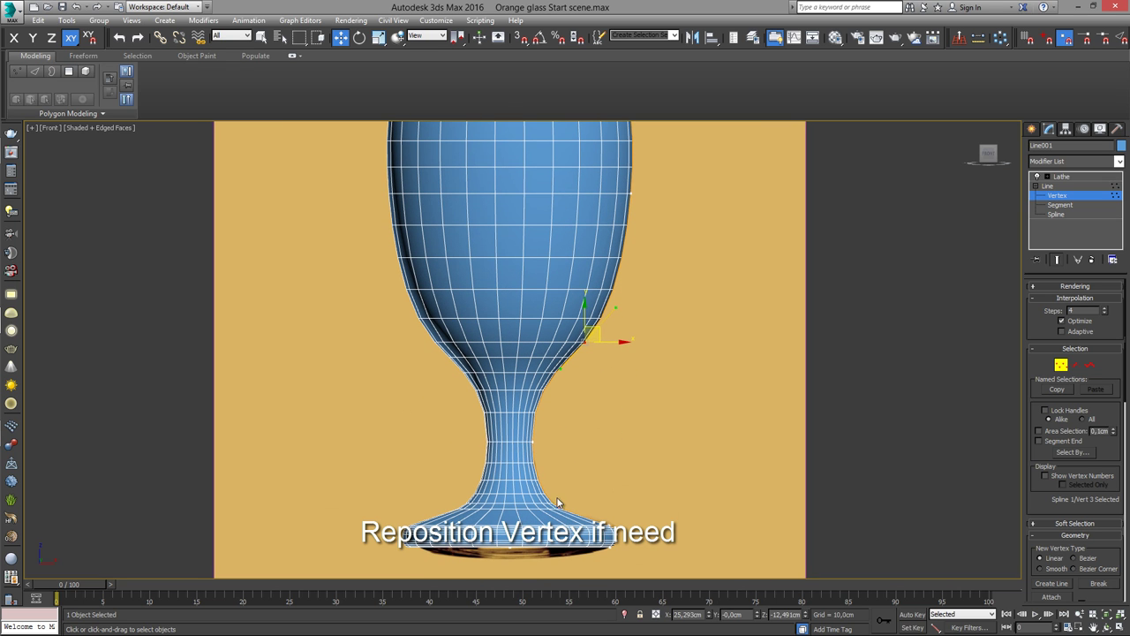
left_click_drag(573, 495, 575, 496)
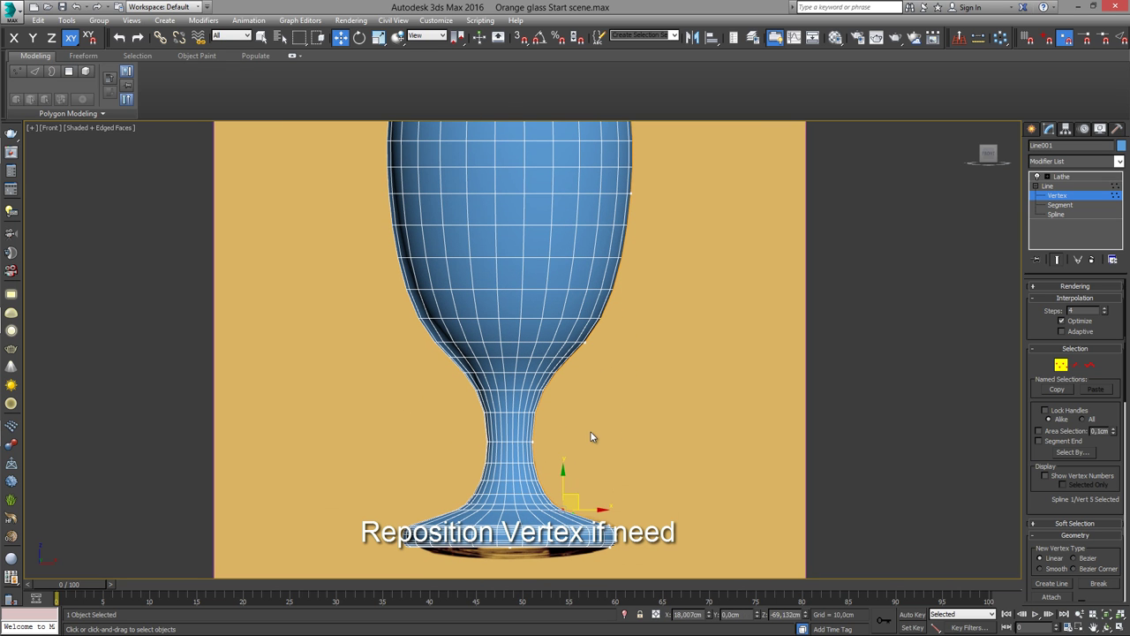
left_click(590, 436)
key("z")
scroll(568, 447, "up", 2)
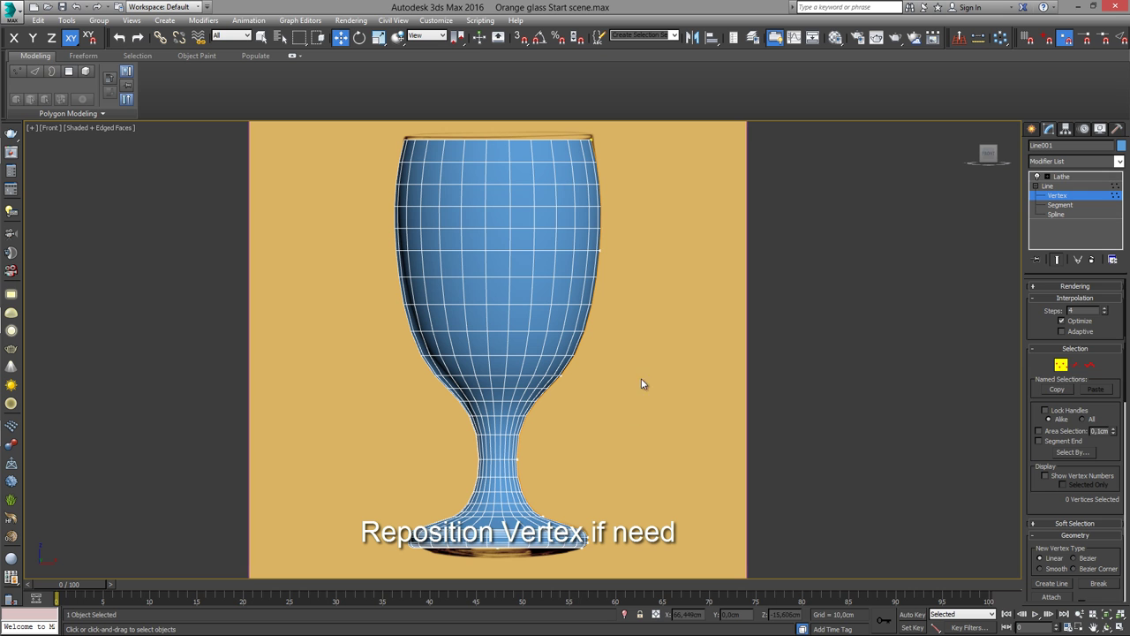
Step: Convert the lathed goblet to an Editable Poly
right_click(525, 298)
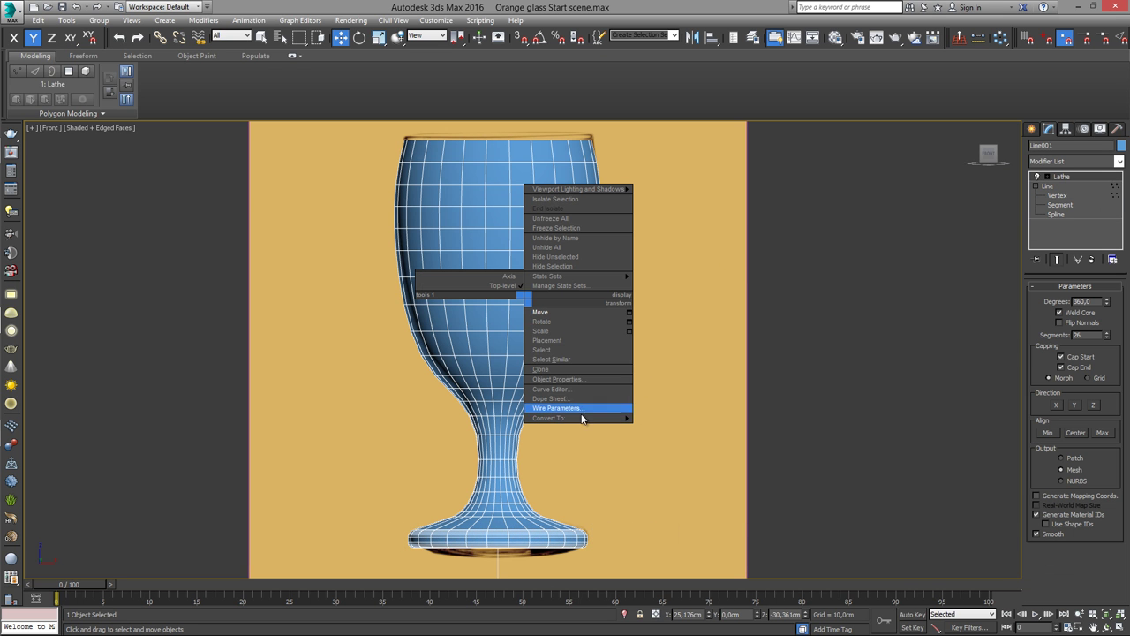
left_click(675, 426)
middle_click_drag(618, 441, 548, 454, "alt")
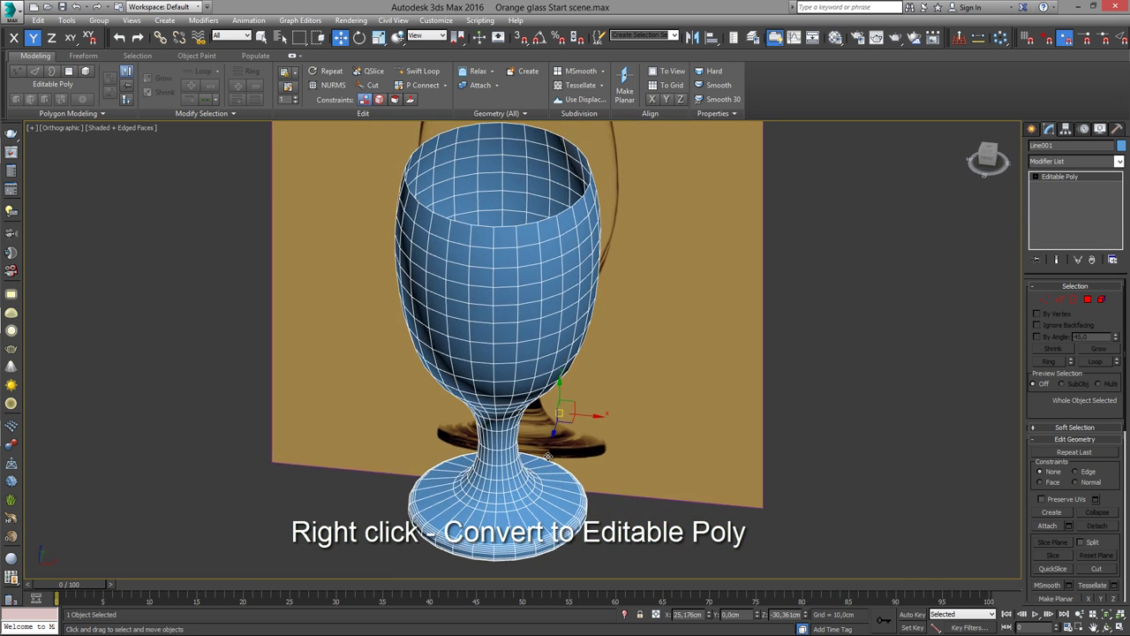
key("f")
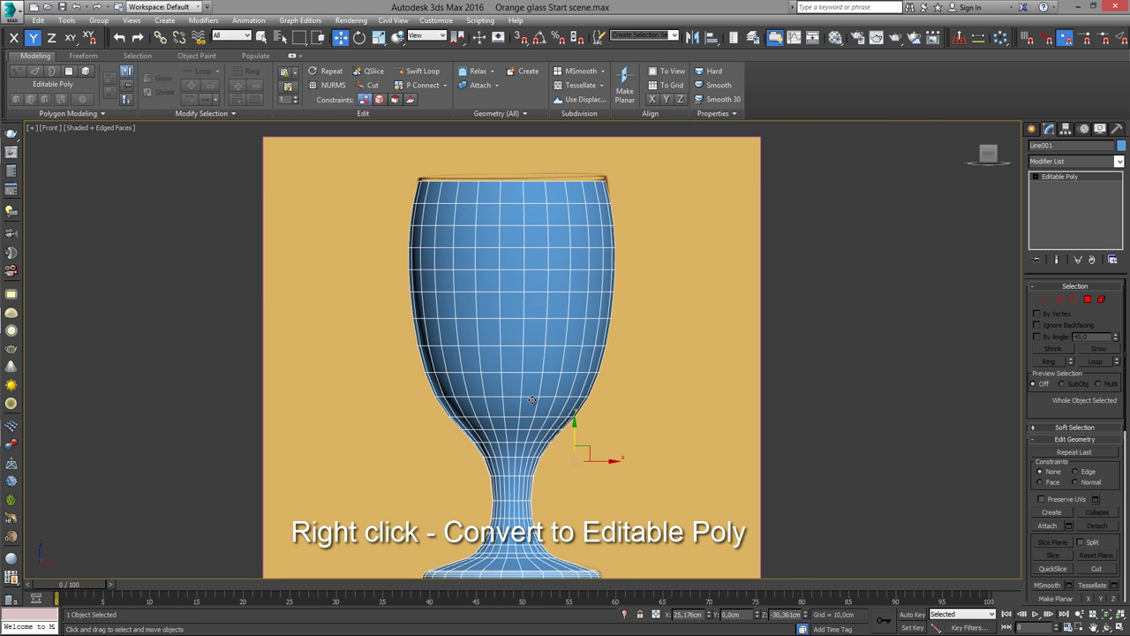
Step: At edge level, select the edges along the glass's right side
key("2")
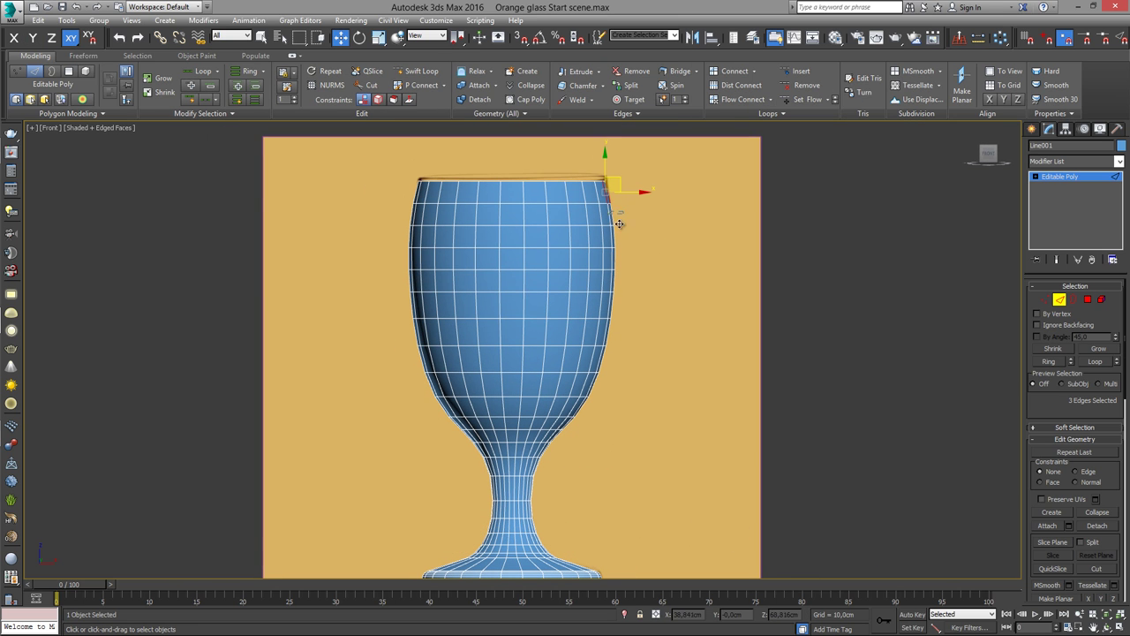
mouse_move(619, 263)
left_mouse_down("ctrl")
mouse_move(619, 329)
mouse_move(600, 387)
left_mouse_up("ctrl")
left_click(600, 387, "ctrl")
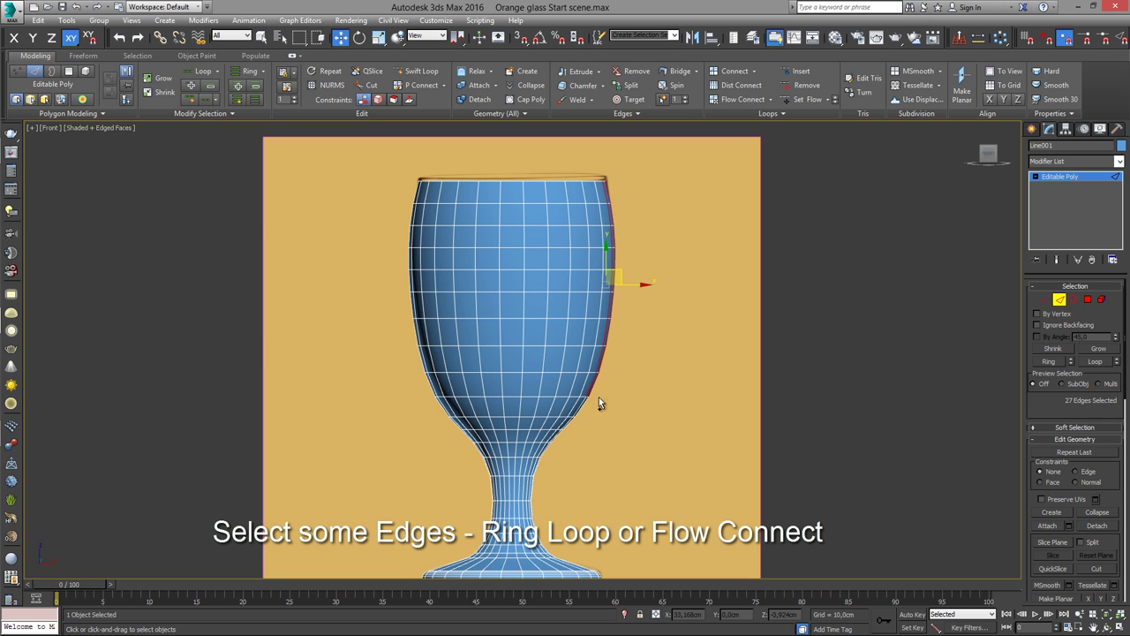
scroll(570, 437, "up", 4)
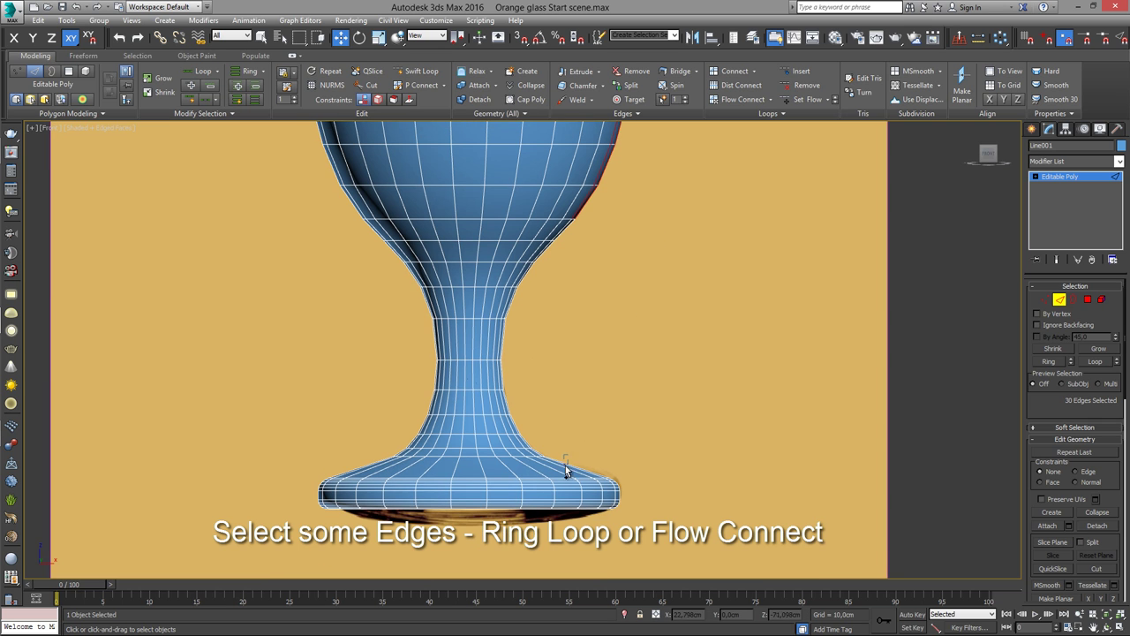
scroll(603, 459, "down", 5)
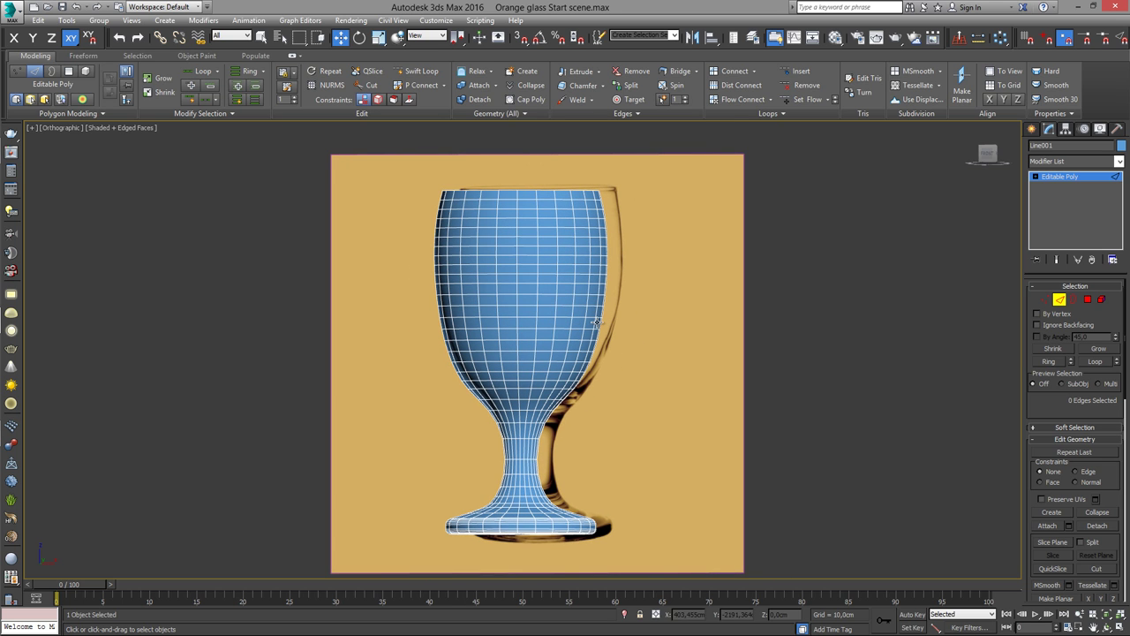
Step: Return to object level in Front view and turn on See-Through display
key("f")
scroll(558, 345, "up", 1)
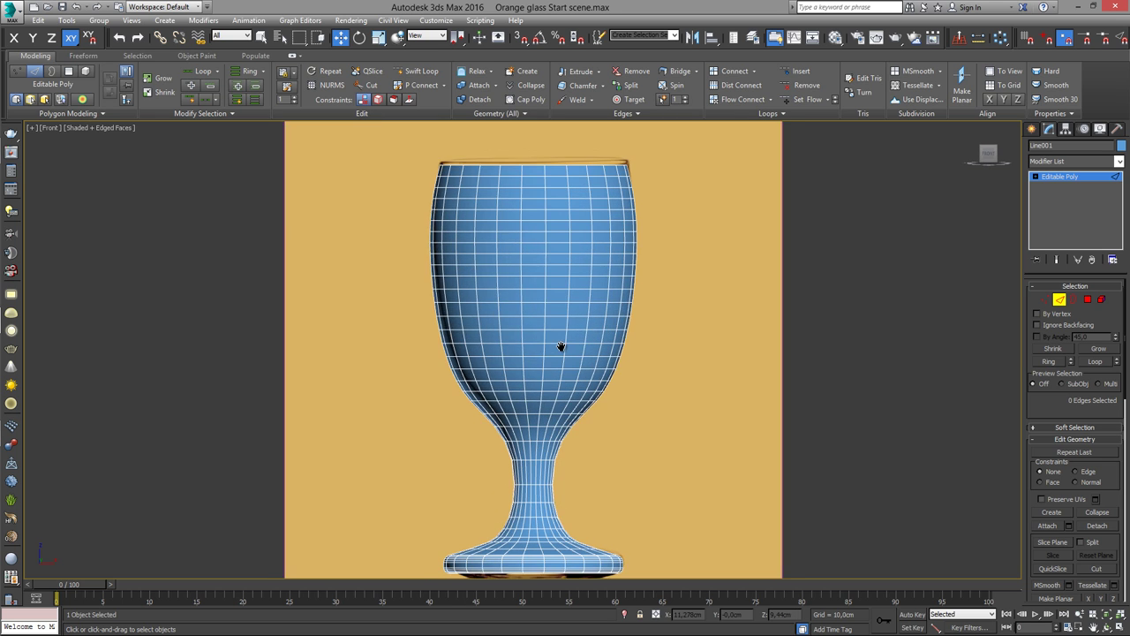
left_click(1081, 177)
key("alt+x")
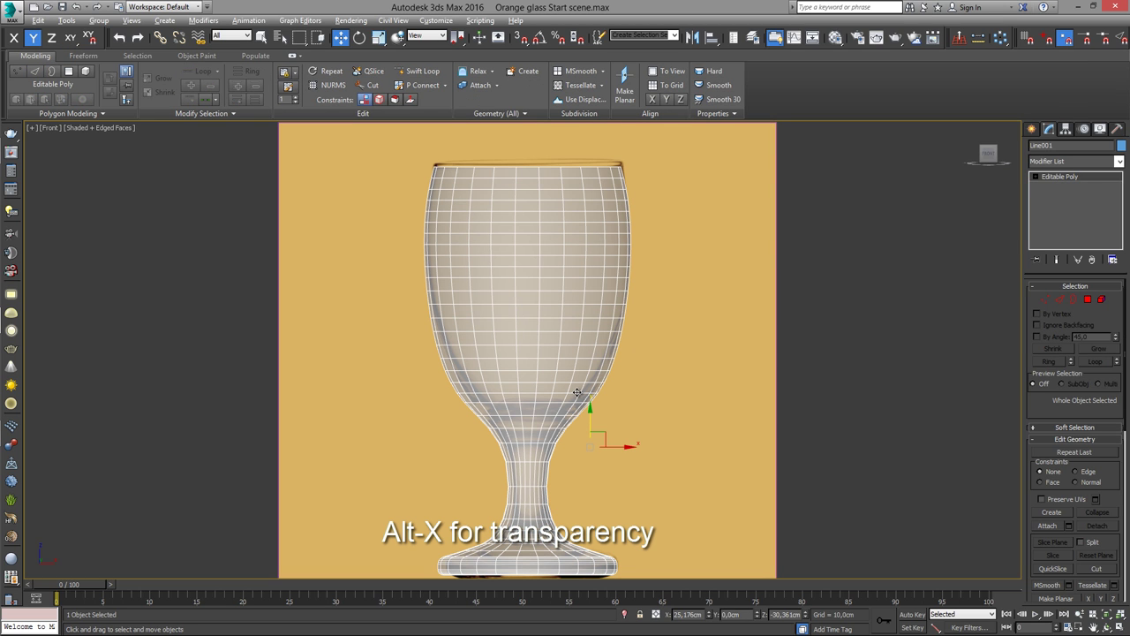
Step: Turn off see-through and add a Shell modifier with a 1,5 cm Outer Amount
key("alt+x")
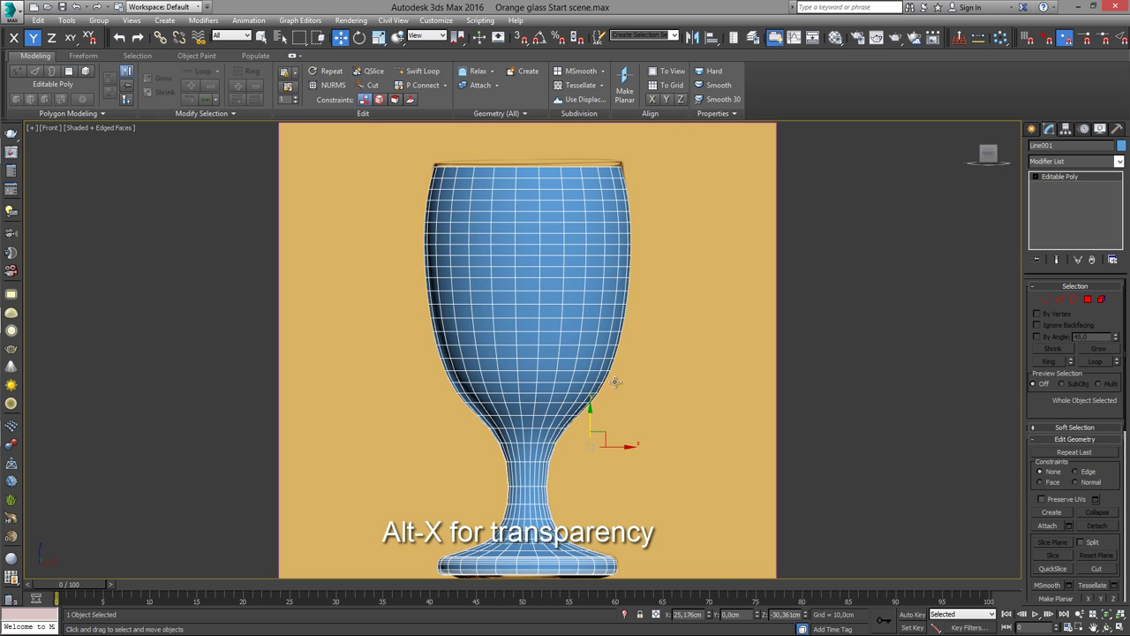
key("s")
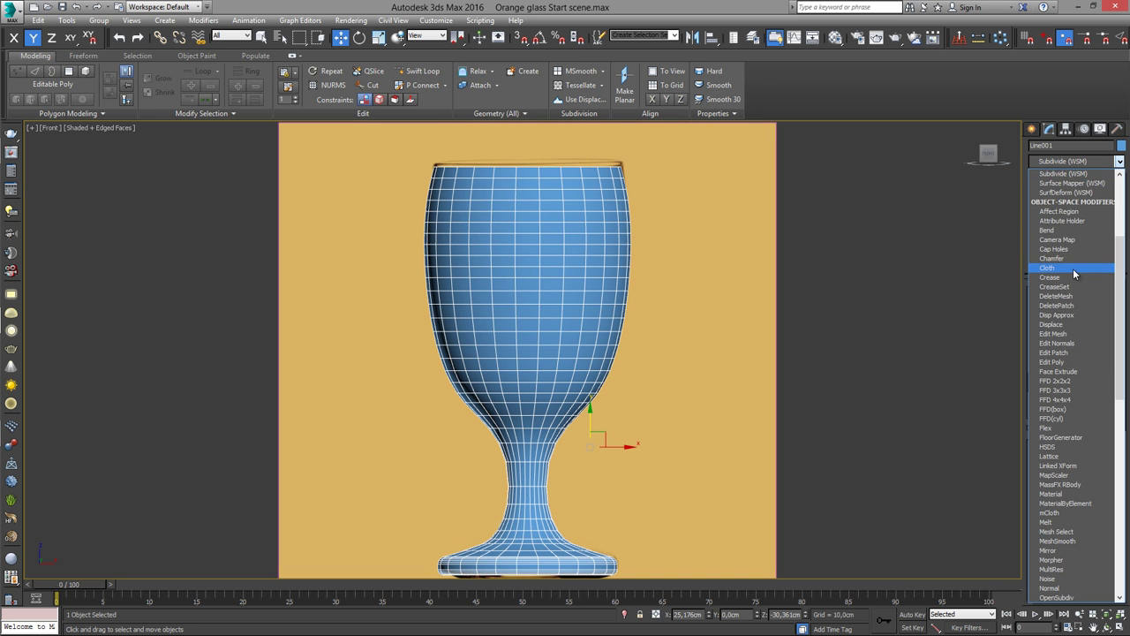
key("l")
left_click(1046, 258)
middle_click_drag(646, 331, 550, 339, "alt")
scroll(550, 339, "up", 5)
scroll(550, 339, "up", 3)
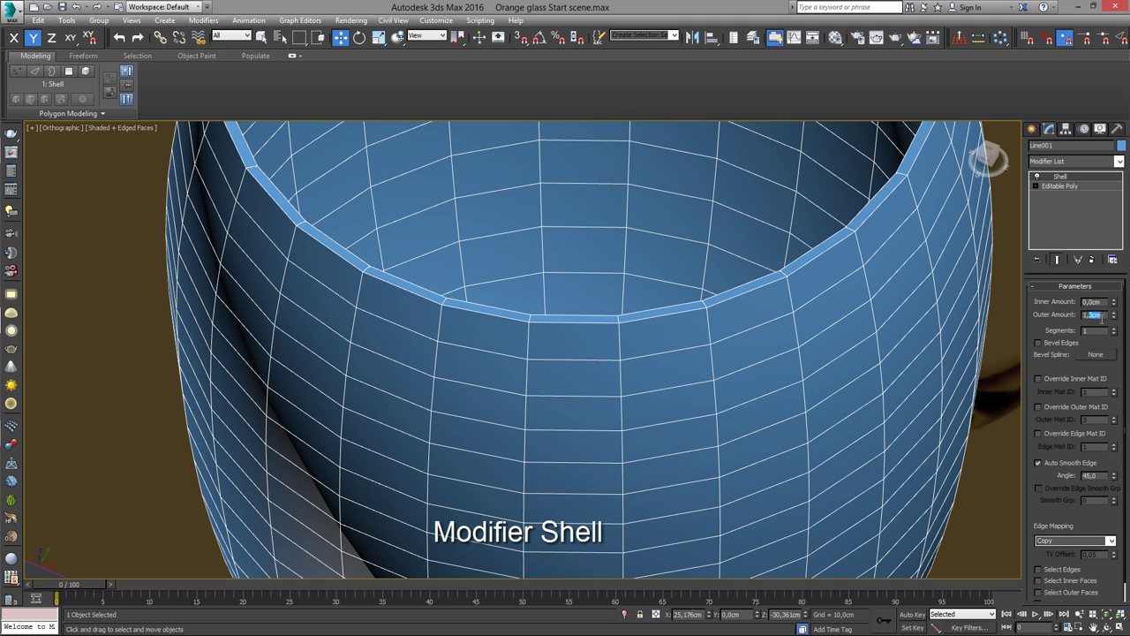
key("Return")
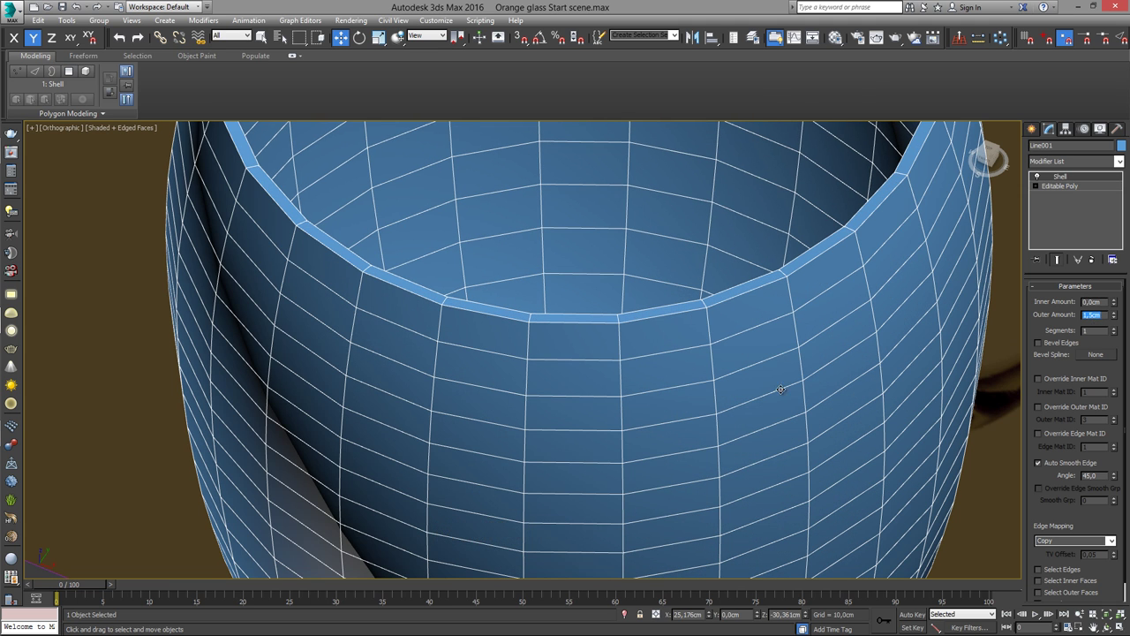
scroll(550, 371, "down", 3)
mouse_move(550, 371)
middle_mouse_down("alt")
mouse_move(523, 374)
mouse_move(557, 404)
middle_mouse_up("alt")
Step: Convert to Editable Poly and give the top rim polygon loop a small extrusion
right_click(557, 403)
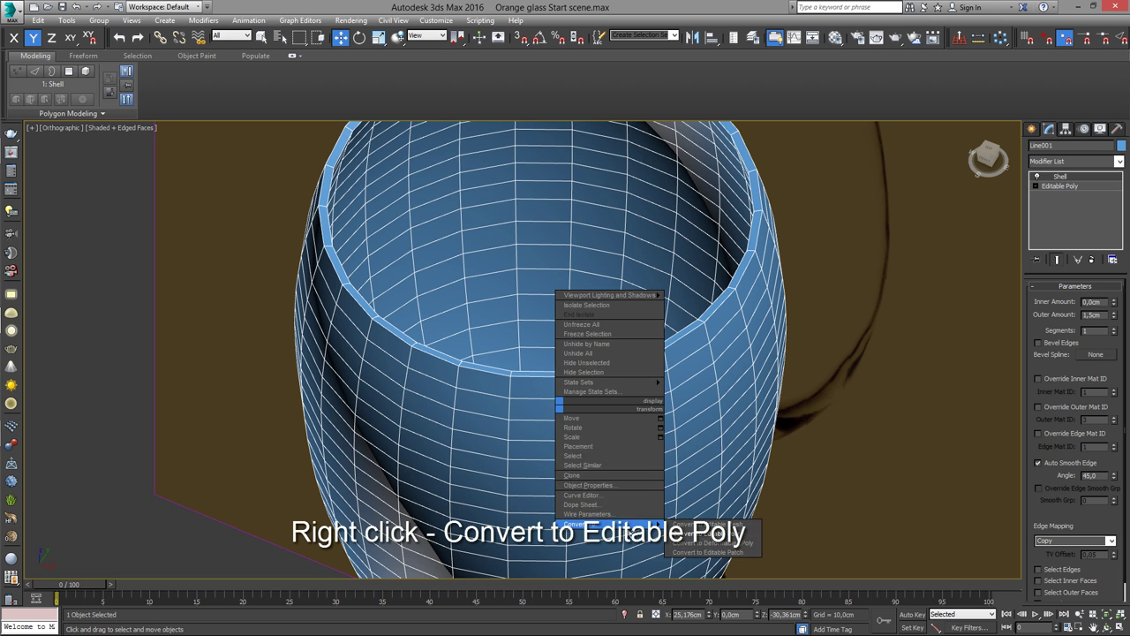
left_click(706, 533)
left_click(1087, 300)
left_click(556, 375)
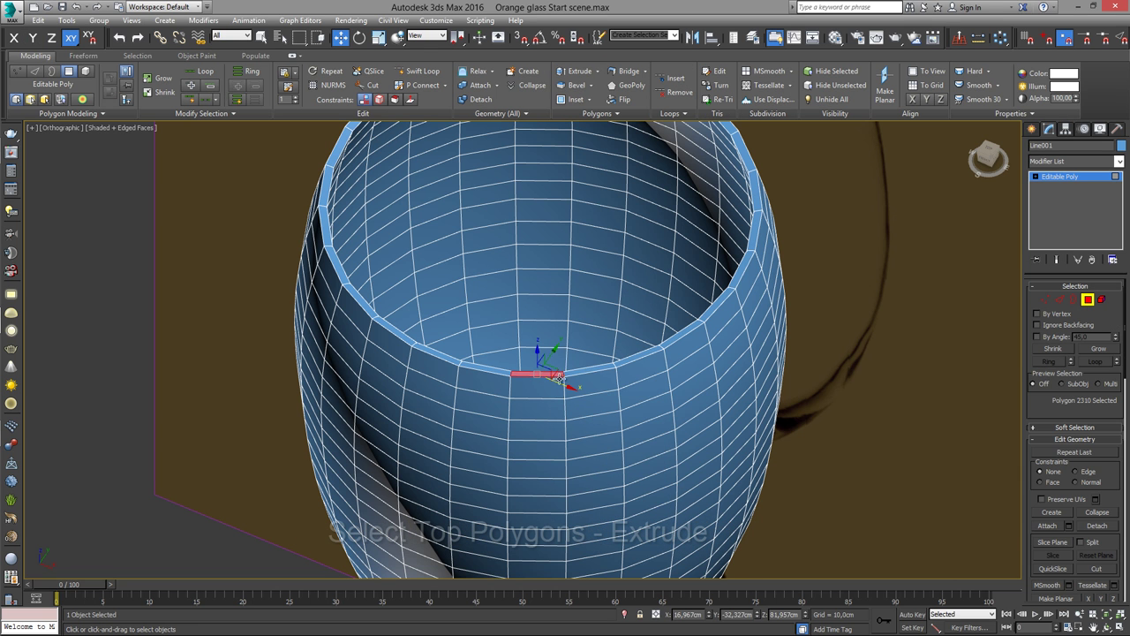
left_click(578, 380, "shift")
scroll(565, 371, "down", 3)
key("f")
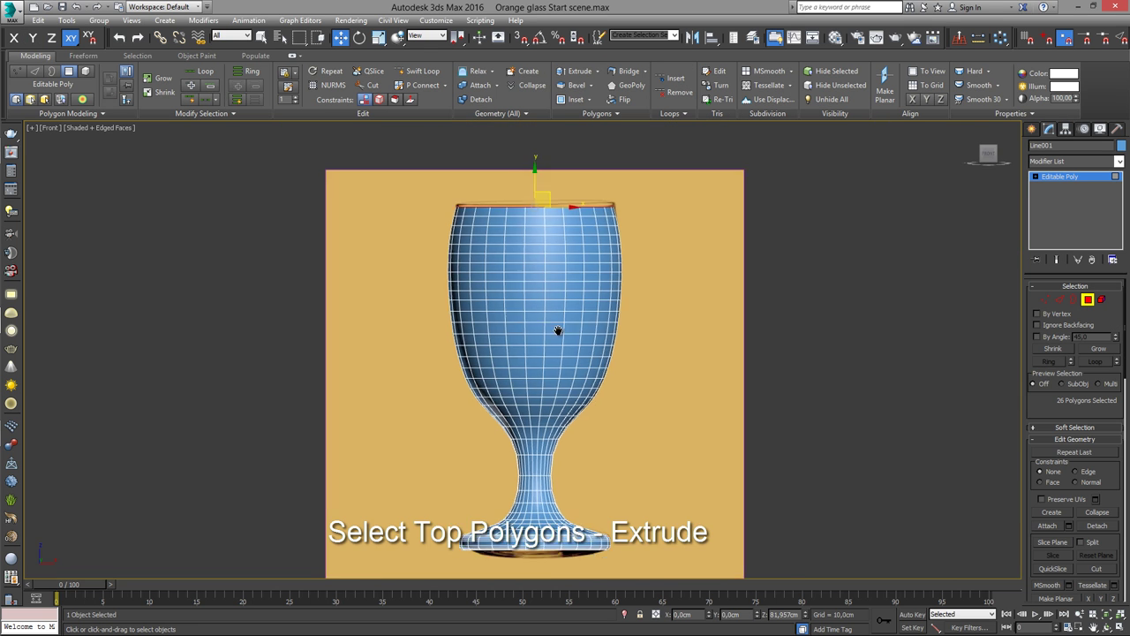
scroll(558, 331, "up", 5)
left_click(579, 73, "shift")
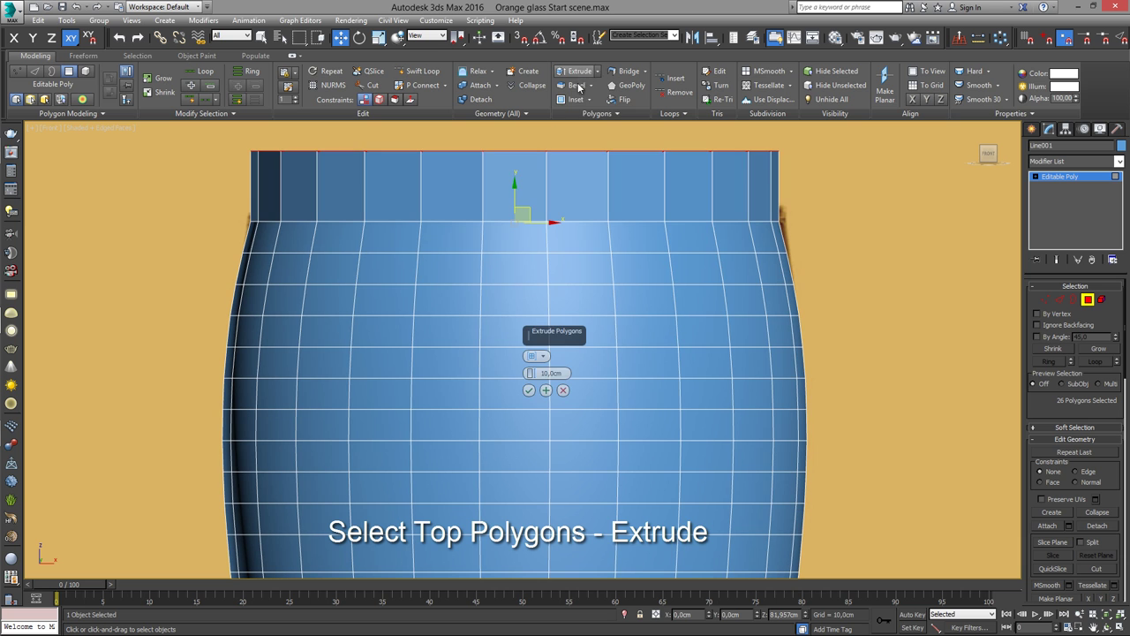
left_click_drag(535, 377, 543, 428)
left_click(528, 389)
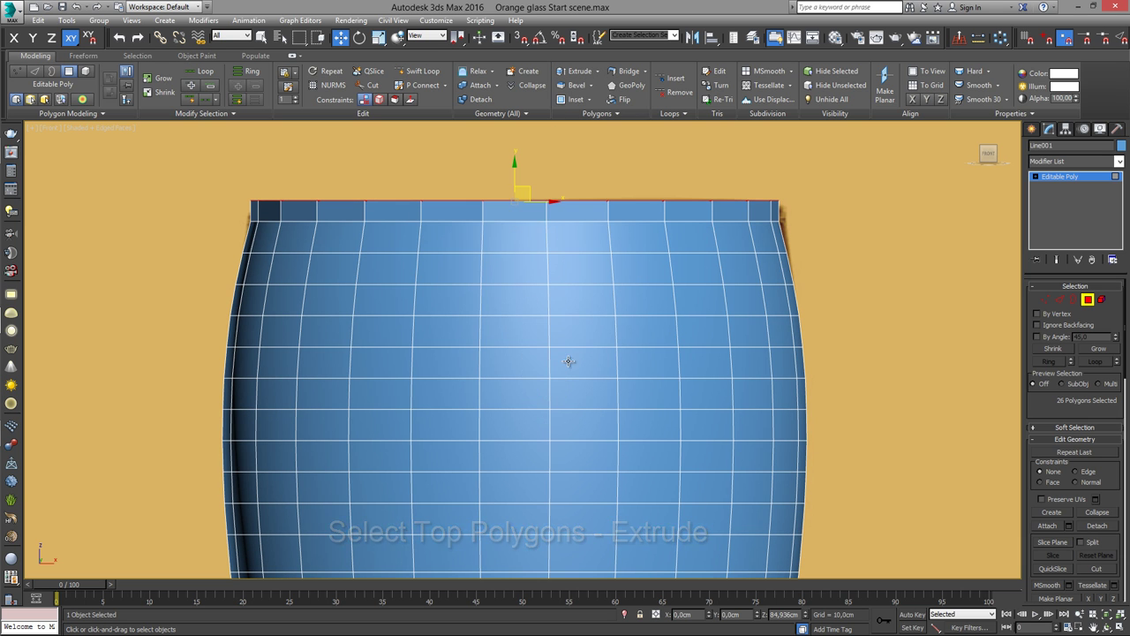
Step: Select the top rim loop and the loop below it, then start a Bevel
left_click(531, 315)
left_click(578, 314, "shift")
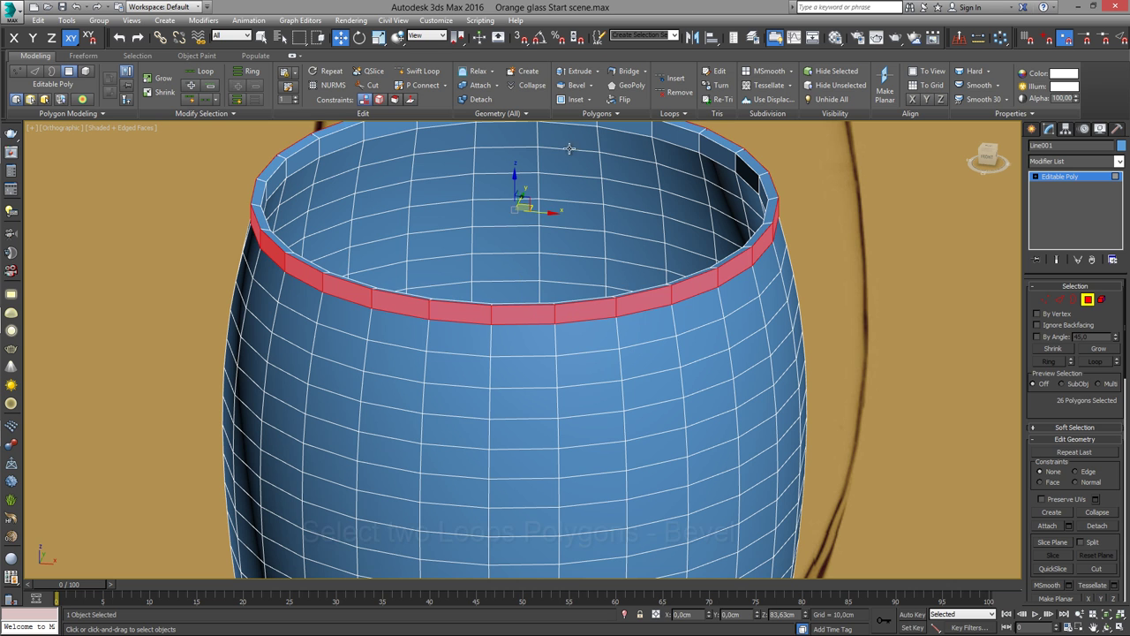
left_click(351, 140, "ctrl")
middle_click_drag(352, 140, 327, 189, "alt")
left_click(387, 187, "shift")
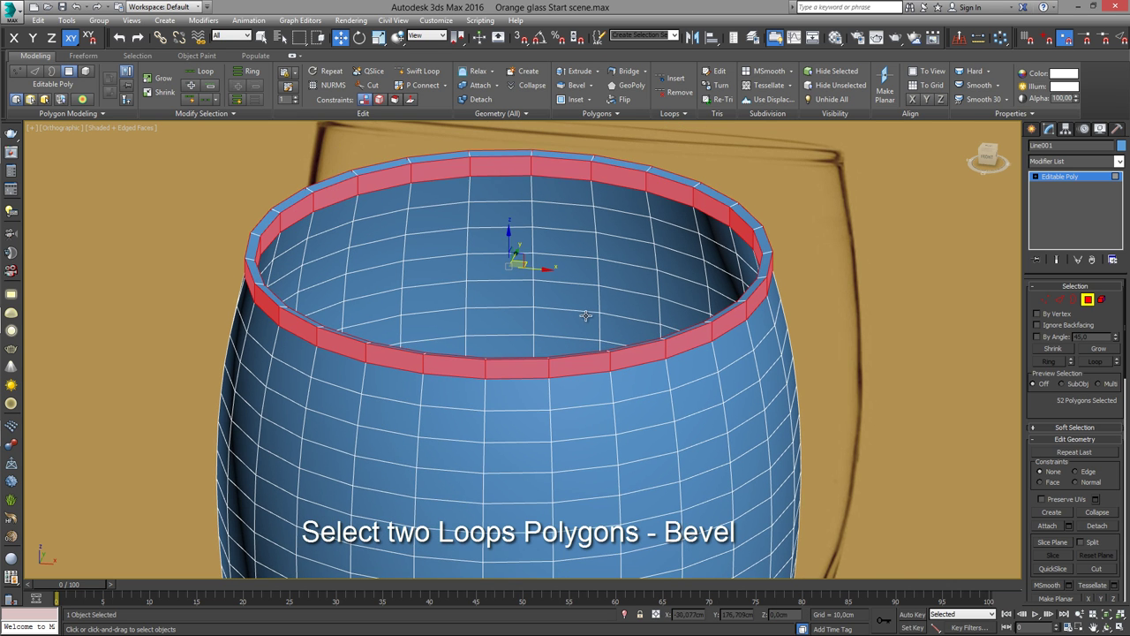
scroll(585, 315, "up", 4)
scroll(592, 315, "down", 2)
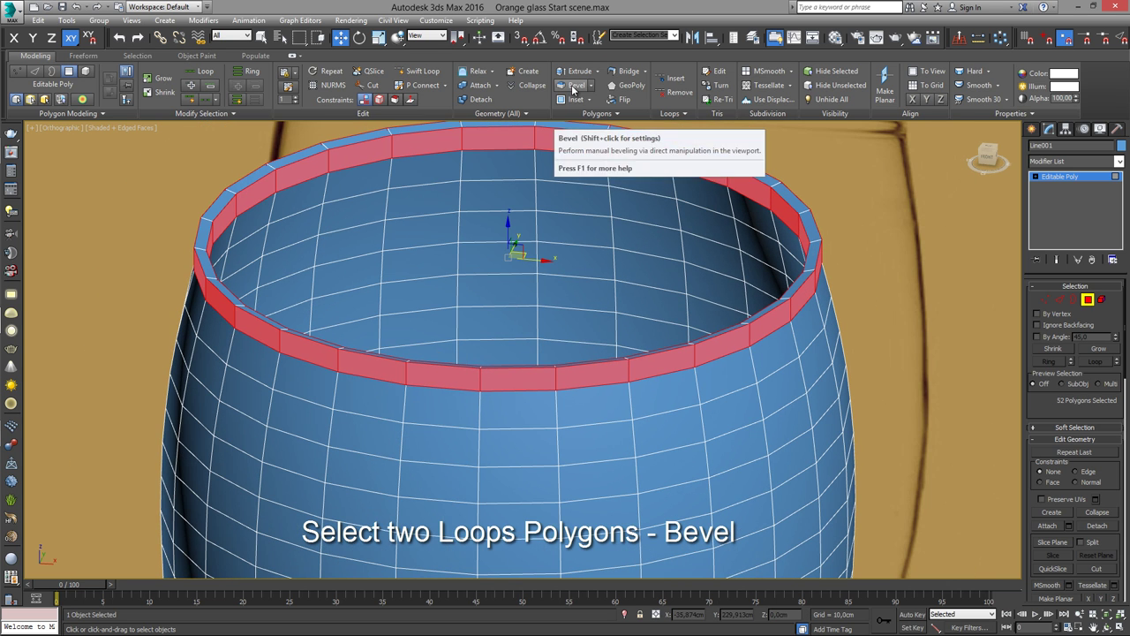
left_click(573, 88)
left_click(533, 355)
left_click(609, 382)
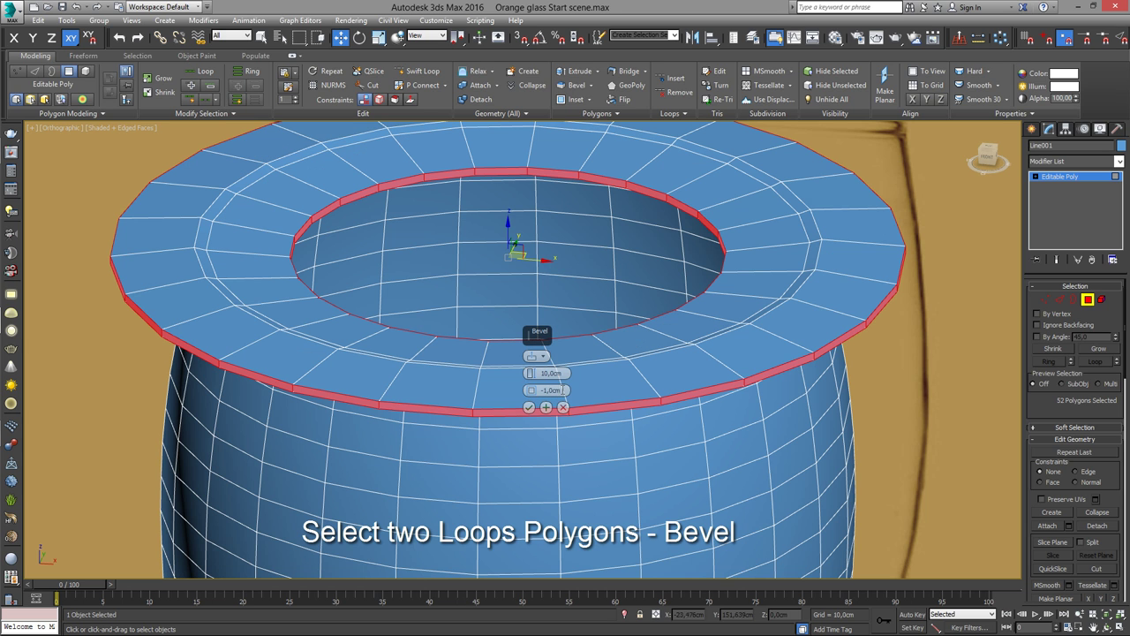
Step: Set the bevel to 0,442 cm height and -0,578 cm outline, then commit it
left_click_drag(532, 376, 554, 458)
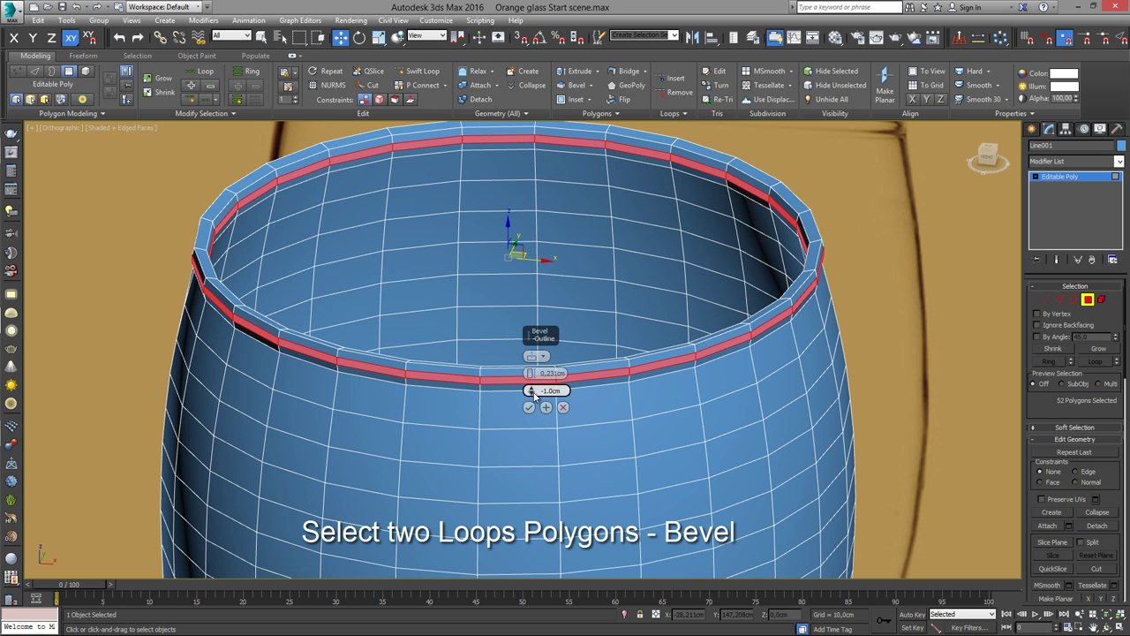
left_click_drag(529, 398, 530, 391)
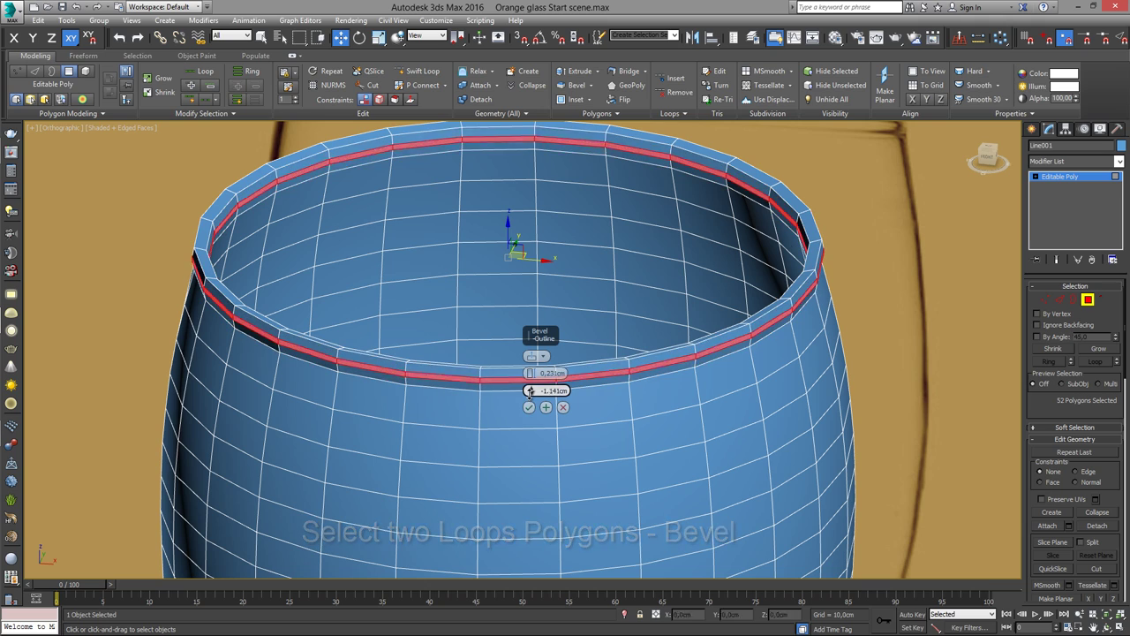
scroll(530, 388, "up", 5)
left_click_drag(530, 376, 529, 364)
scroll(815, 368, "down", 5)
middle_click_drag(730, 409, 719, 450, "alt")
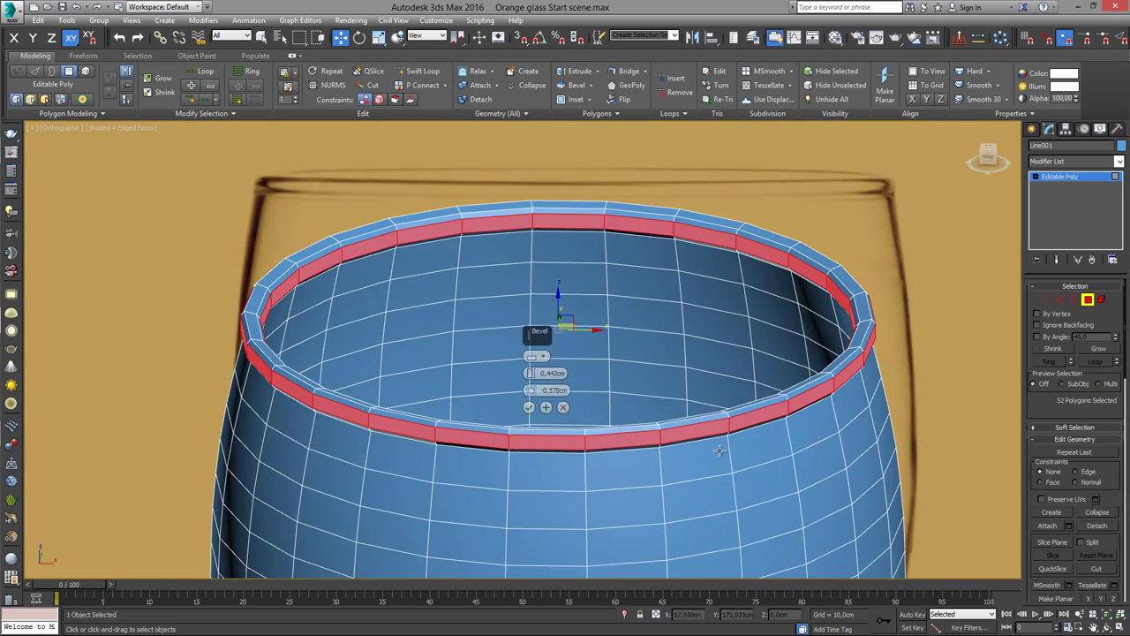
scroll(530, 406, "down", 2)
scroll(530, 406, "down", 3)
middle_click_drag(530, 406, 559, 343, "alt")
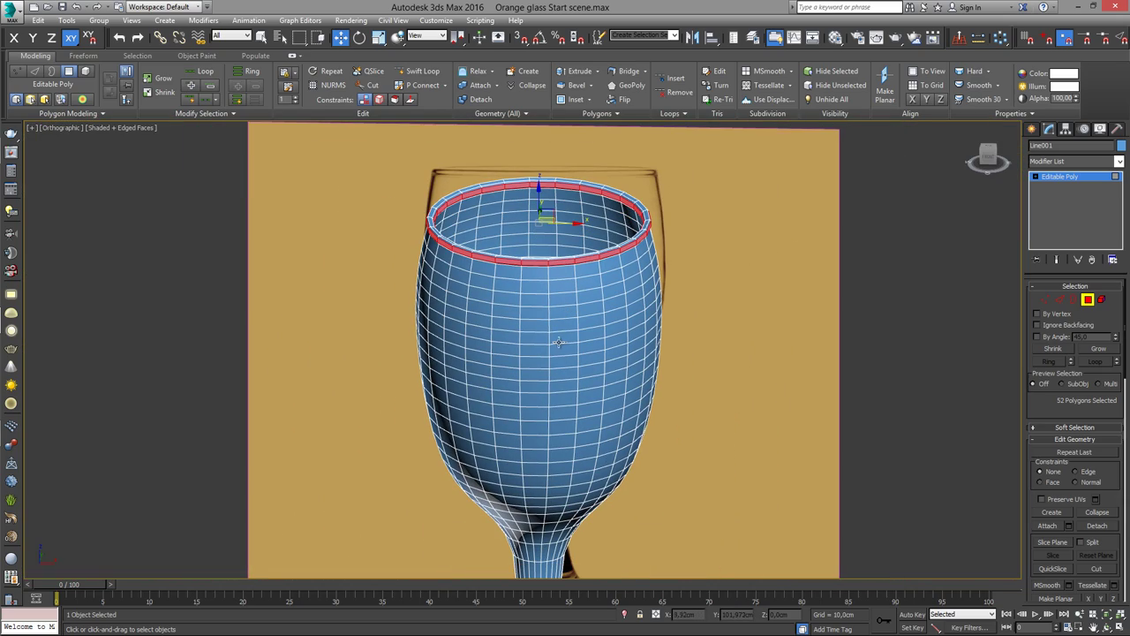
left_click(1063, 181)
scroll(686, 283, "down", 3)
mouse_move(686, 282)
middle_mouse_down("alt")
mouse_move(535, 379)
mouse_move(555, 398)
mouse_move(544, 419)
mouse_move(539, 371)
mouse_move(565, 353)
middle_mouse_up("alt")
Step: Select the polygons around the centre vertex inside the bowl
scroll(872, 322, "up", 3)
key("1")
left_click(536, 362)
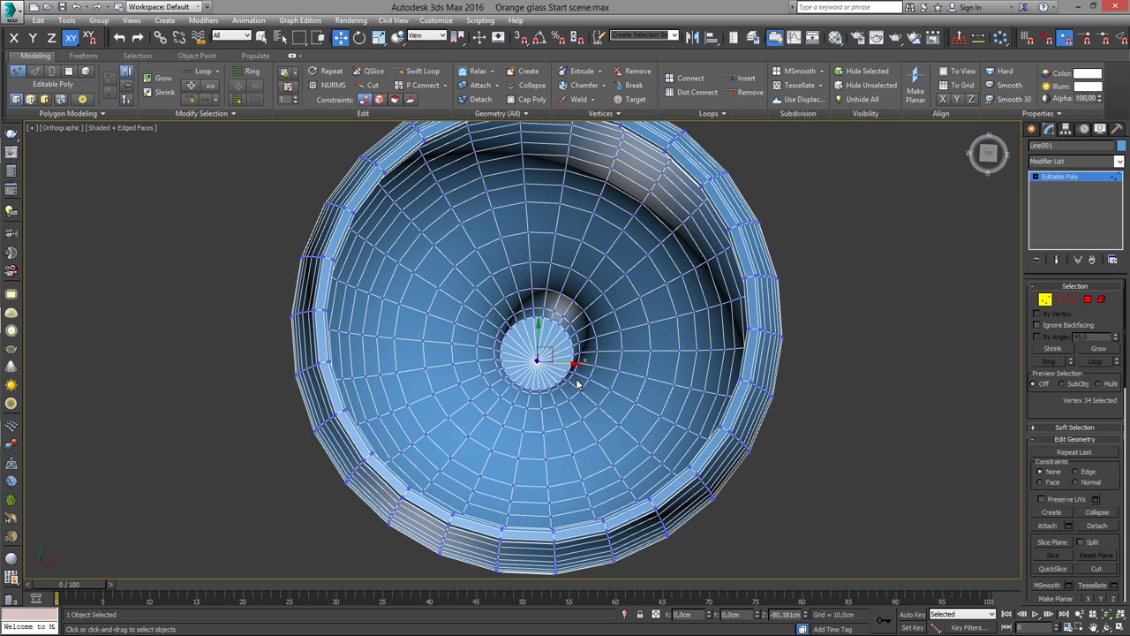
left_click(1090, 301, "ctrl")
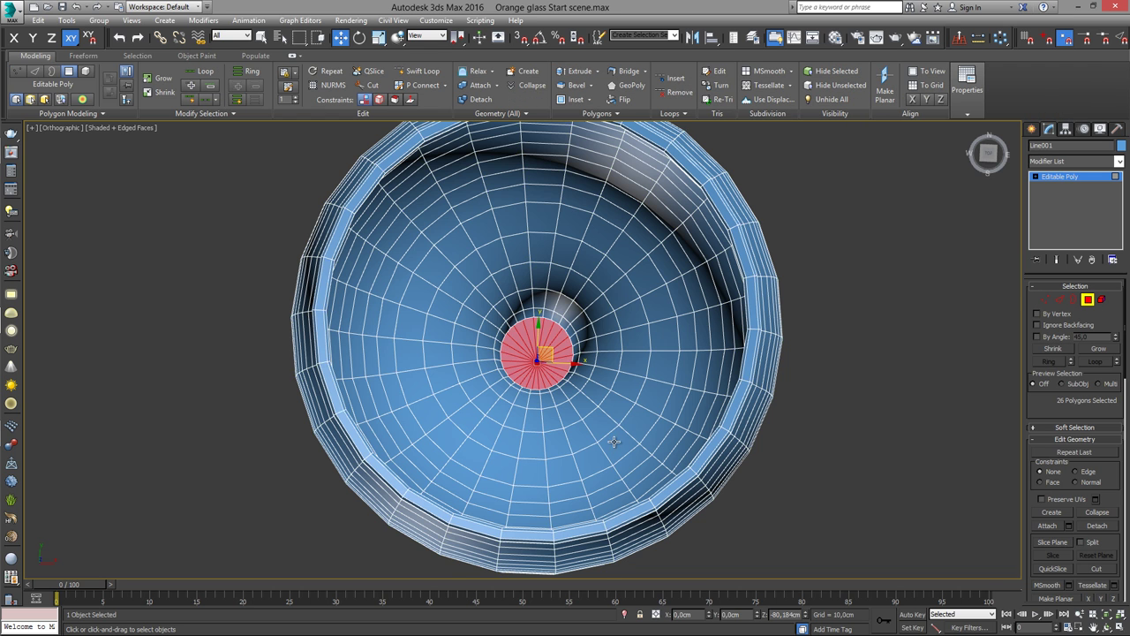
middle_click_drag(613, 441, 583, 415, "alt")
key("f")
scroll(598, 433, "up", 1)
scroll(617, 422, "up", 2)
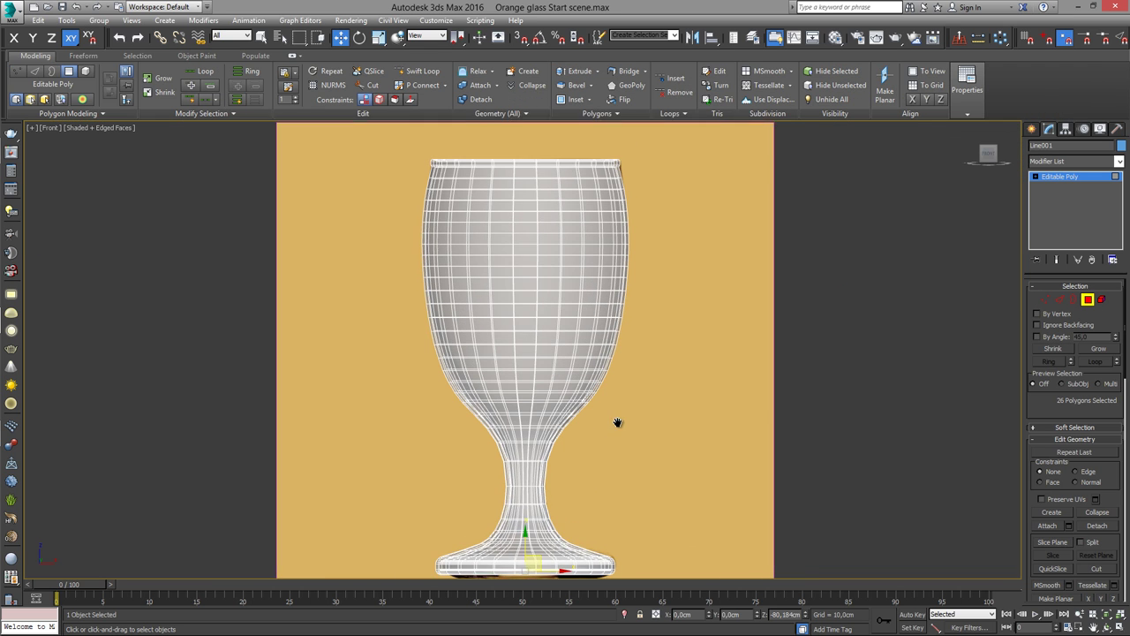
Step: Grow the selection six times through the stem, delete those inner polygons, and switch to Border level
left_click(1097, 350)
left_click(1095, 351)
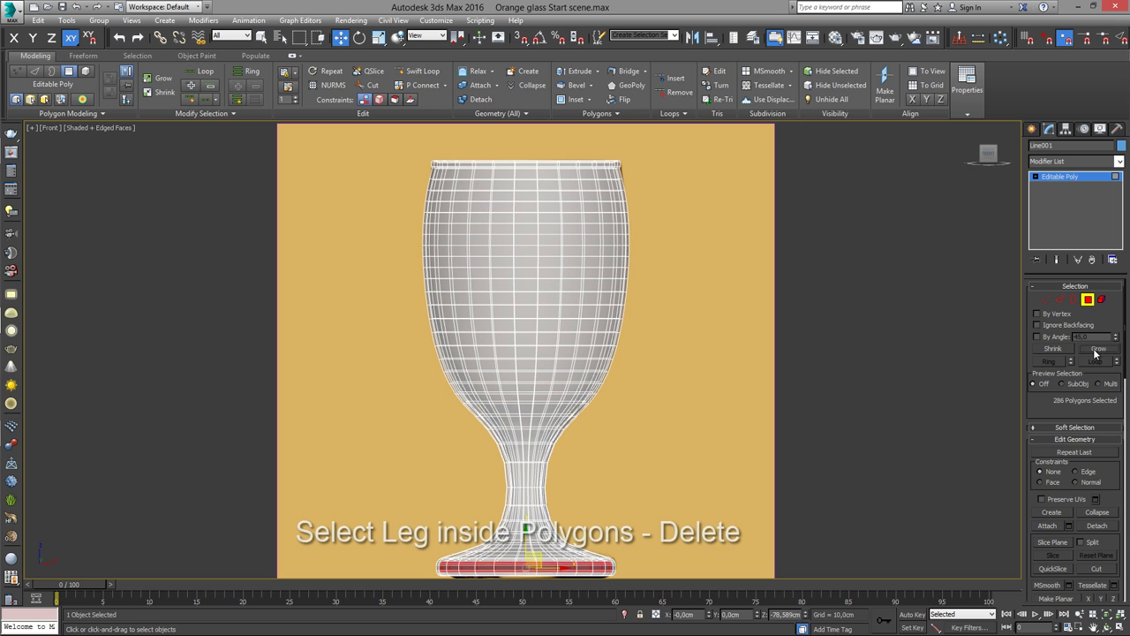
left_click(1095, 350)
left_click(1093, 350)
left_click(1093, 350)
left_click(1093, 350)
left_click(1093, 351)
left_click(1093, 351)
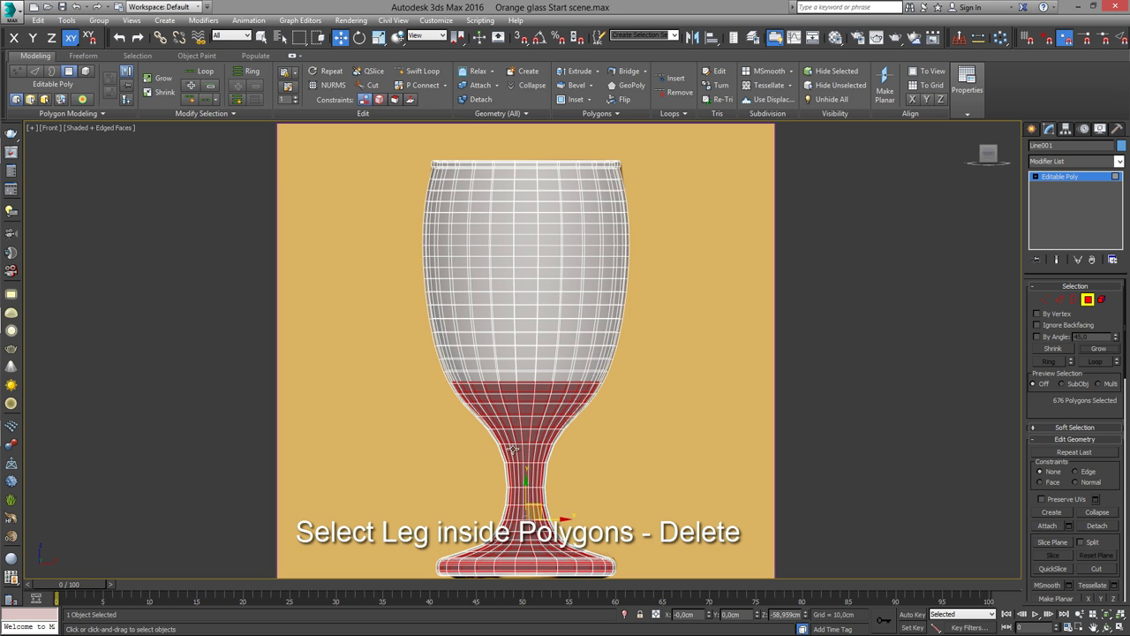
scroll(580, 393, "up", 1)
scroll(584, 414, "up", 1)
key("Delete")
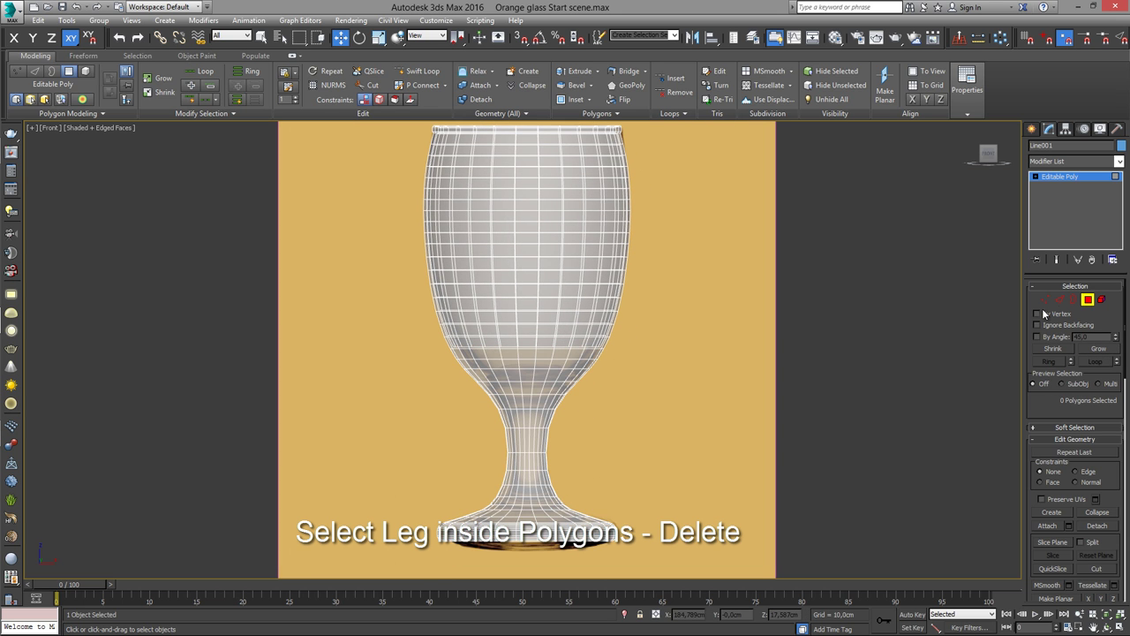
key("3")
middle_click_drag(570, 349, 544, 406, "alt")
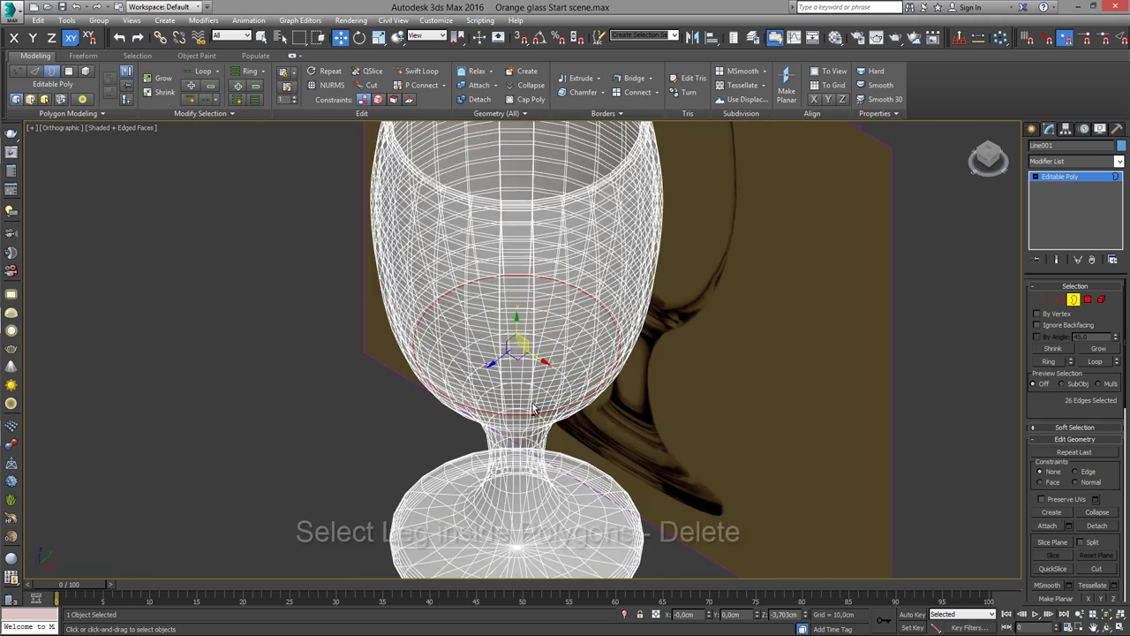
Step: Isolate the bowl's inner polygon ring and cap its open border with a polygon
left_click(1085, 302, "ctrl")
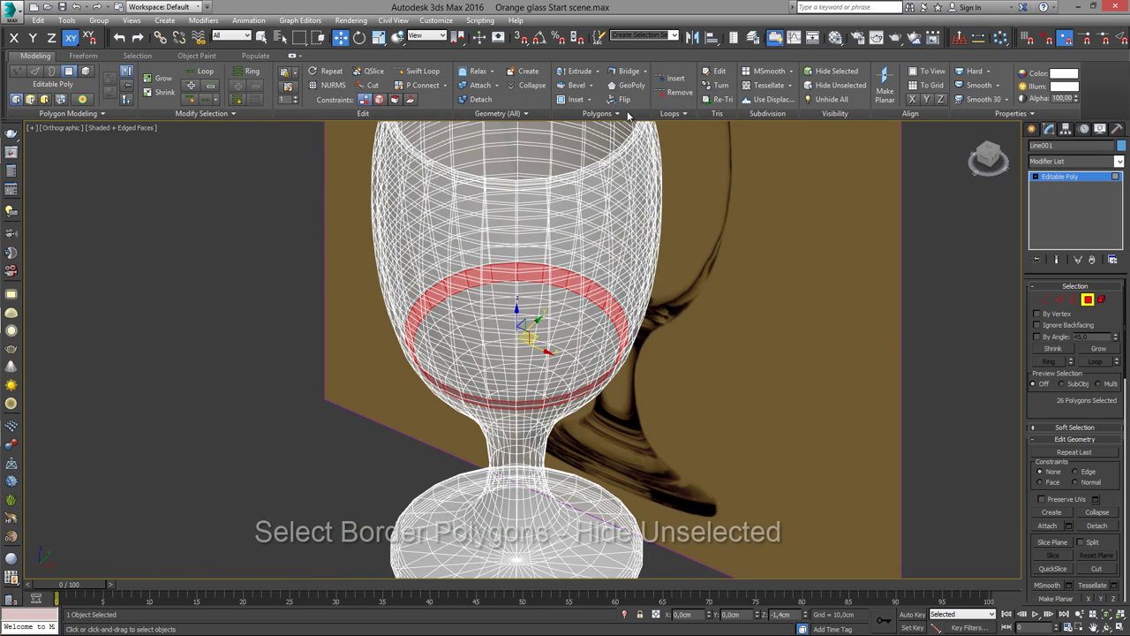
left_click(845, 80)
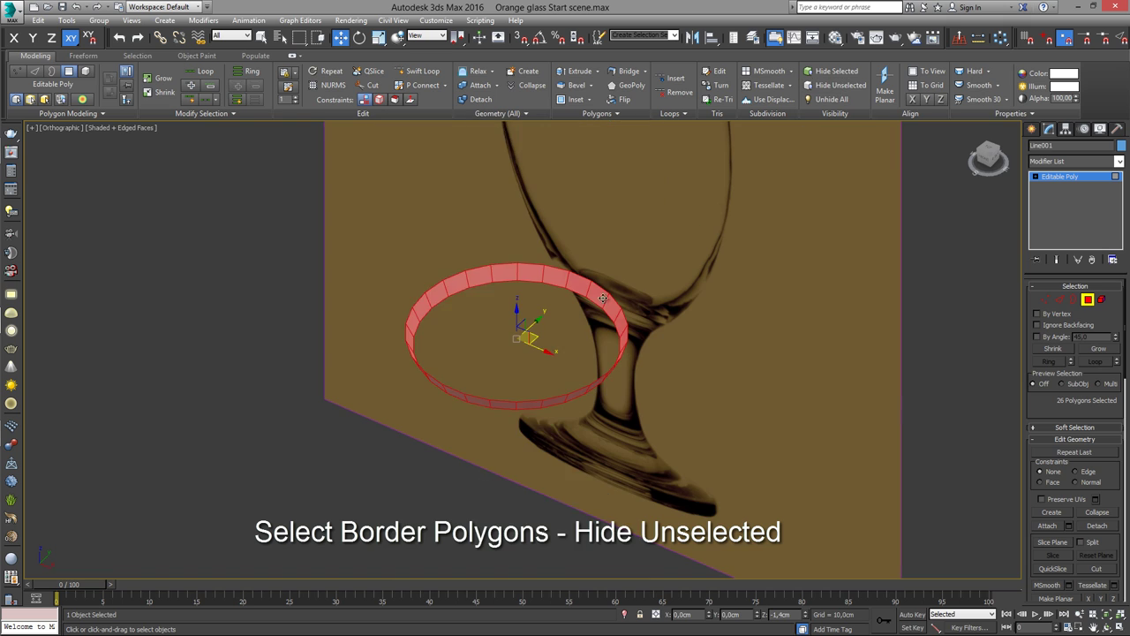
scroll(590, 336, "up", 2)
middle_click_drag(621, 278, 612, 285)
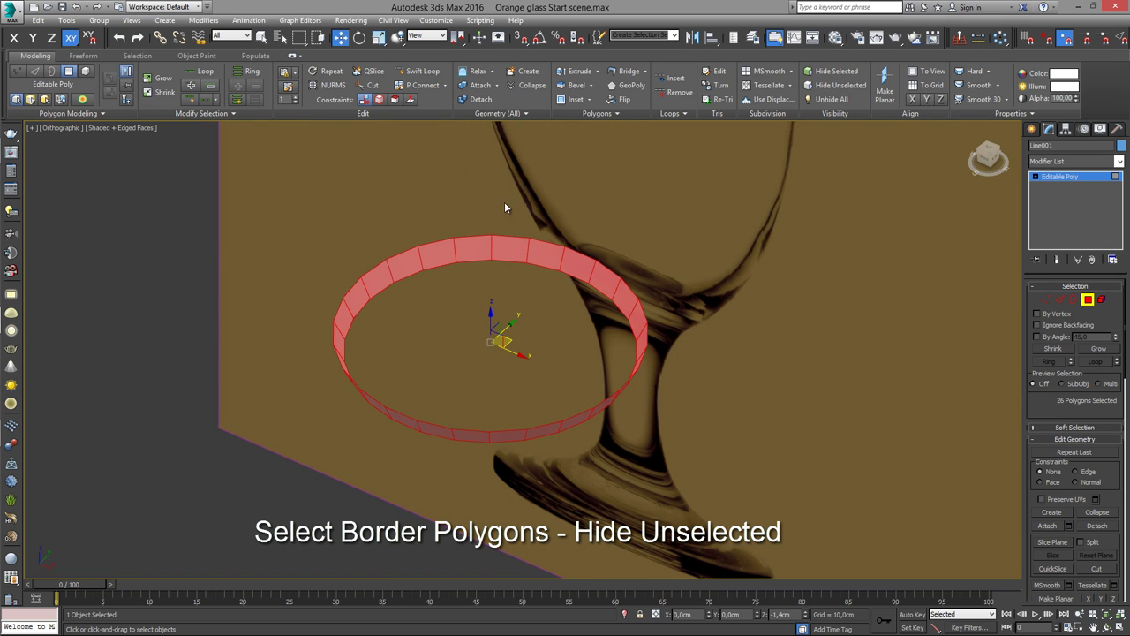
left_click(1070, 303, "ctrl")
key("r")
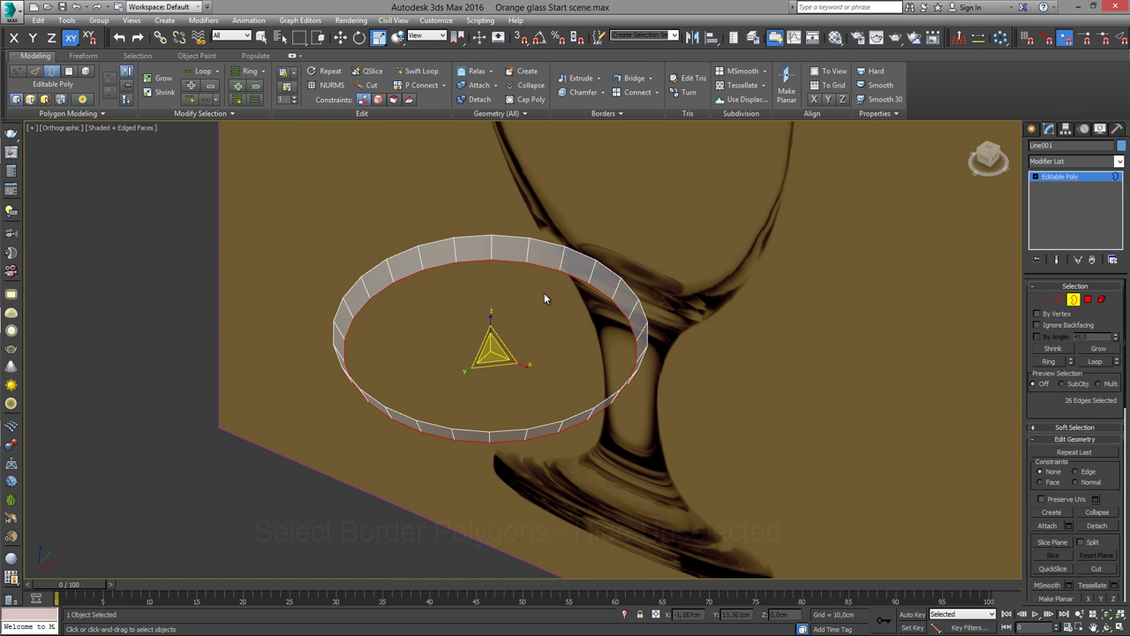
key("4")
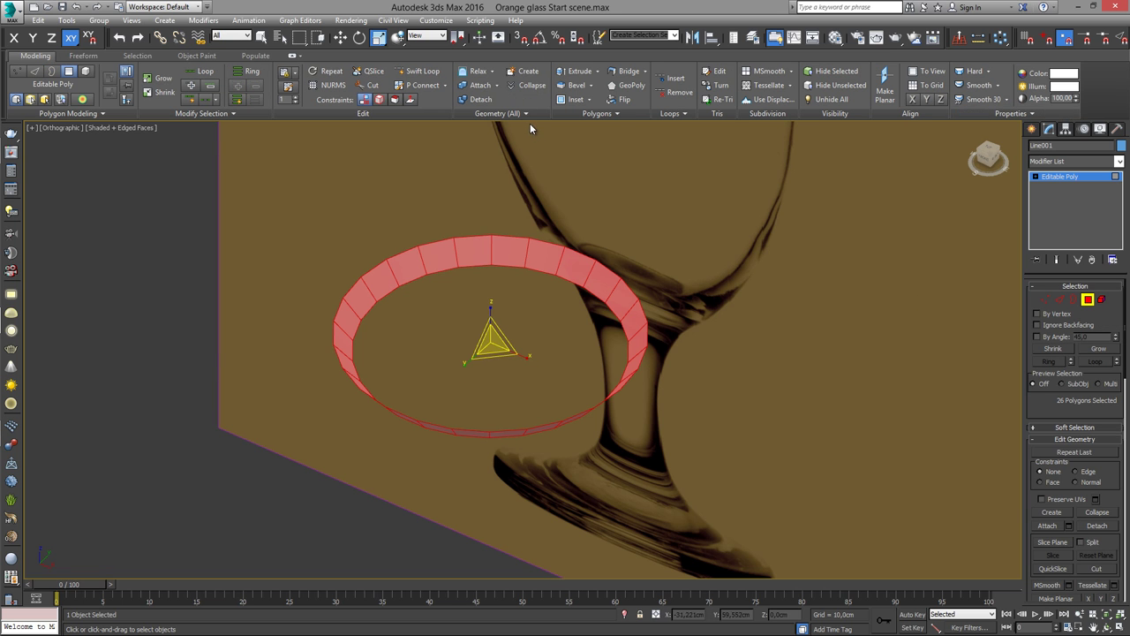
left_click(1067, 301, "ctrl")
left_click(531, 99)
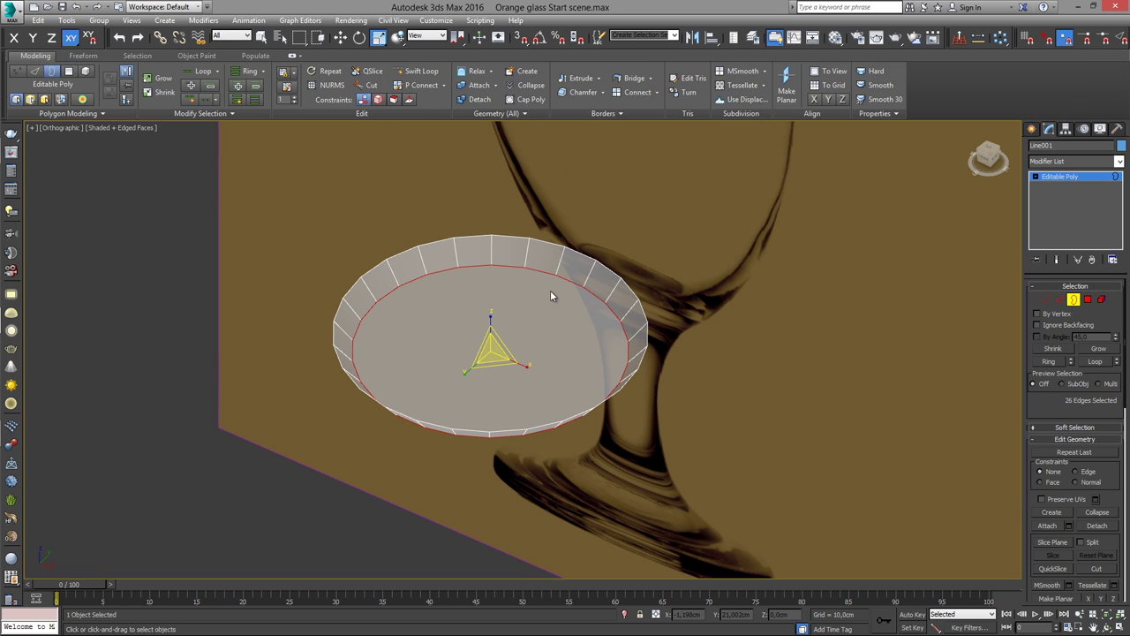
key("4")
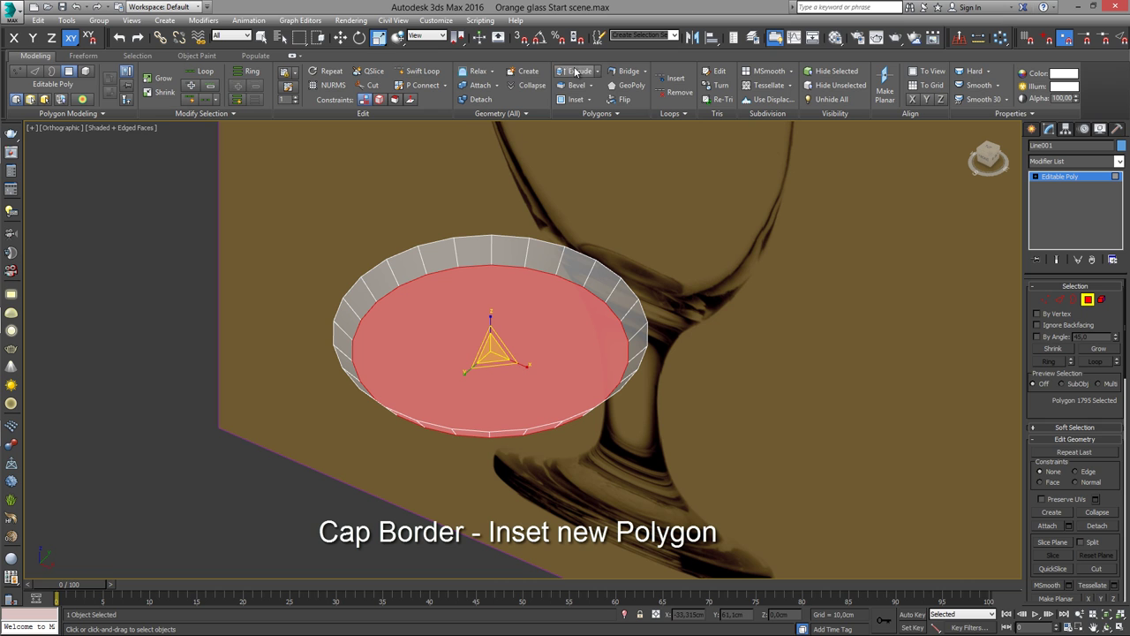
Step: Inset the cap polygon by 4.428cm several times into concentric rings
left_click(576, 100, "shift")
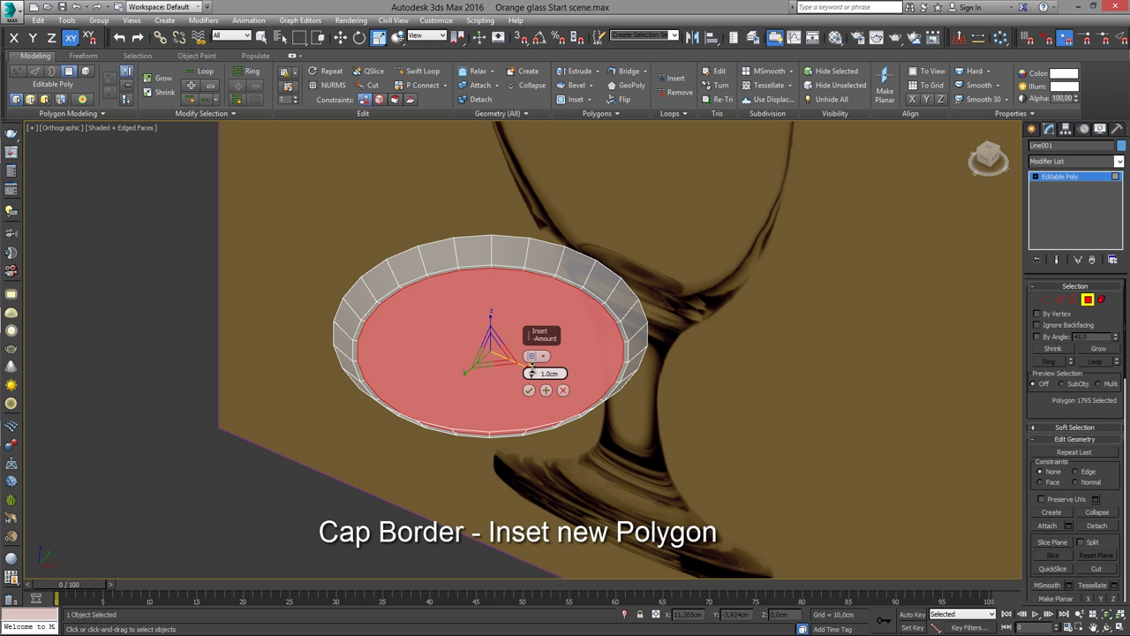
left_click_drag(531, 363, 530, 376)
left_click(546, 392)
left_click(546, 391)
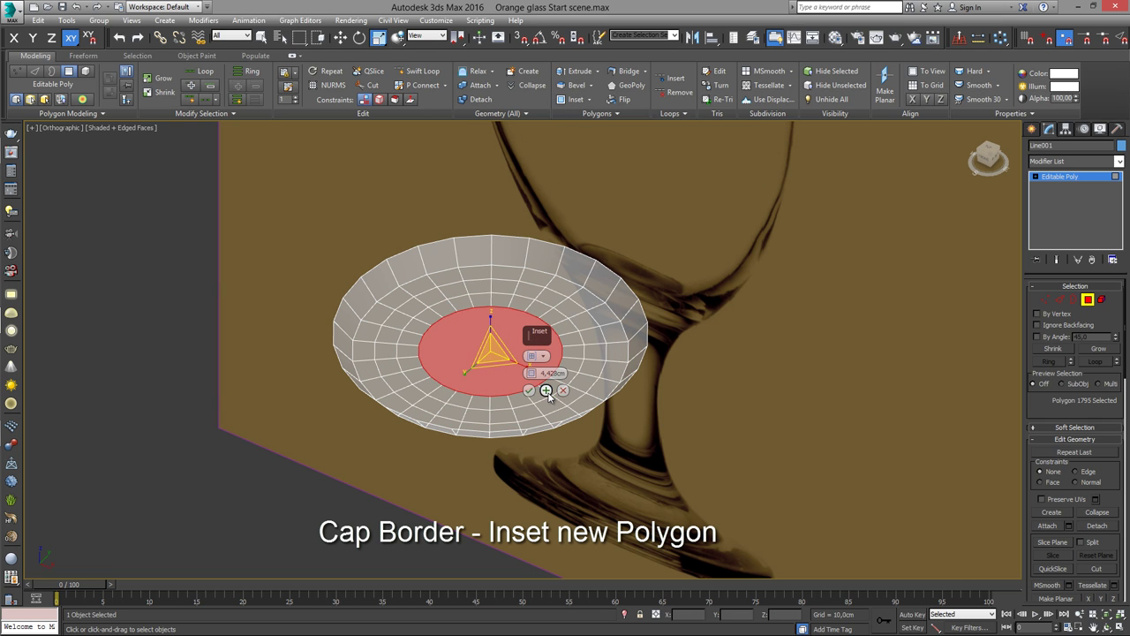
left_click(529, 390)
Step: In the Front view, move the cap polygons slightly down into a curve
scroll(520, 387, "up", 3)
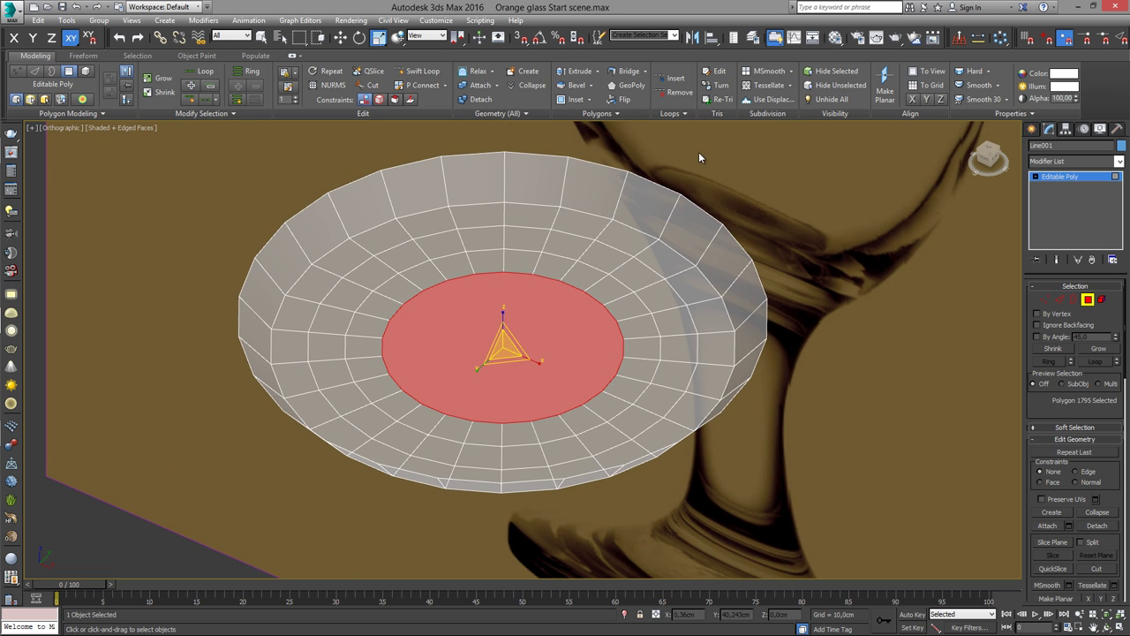
key("f")
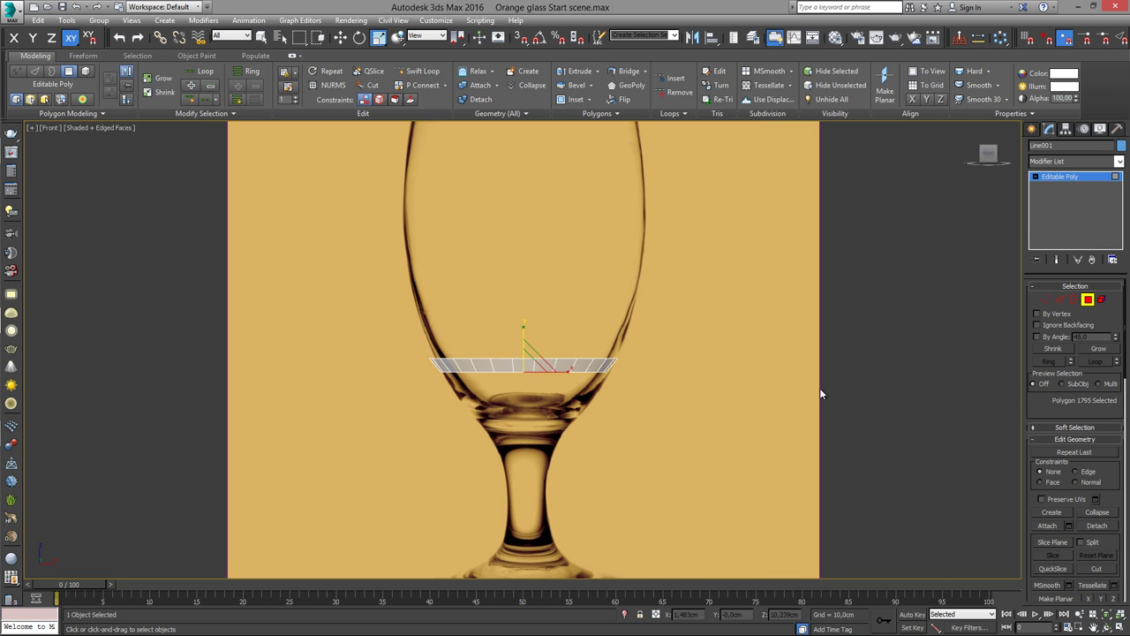
right_click(551, 340)
left_click(583, 353)
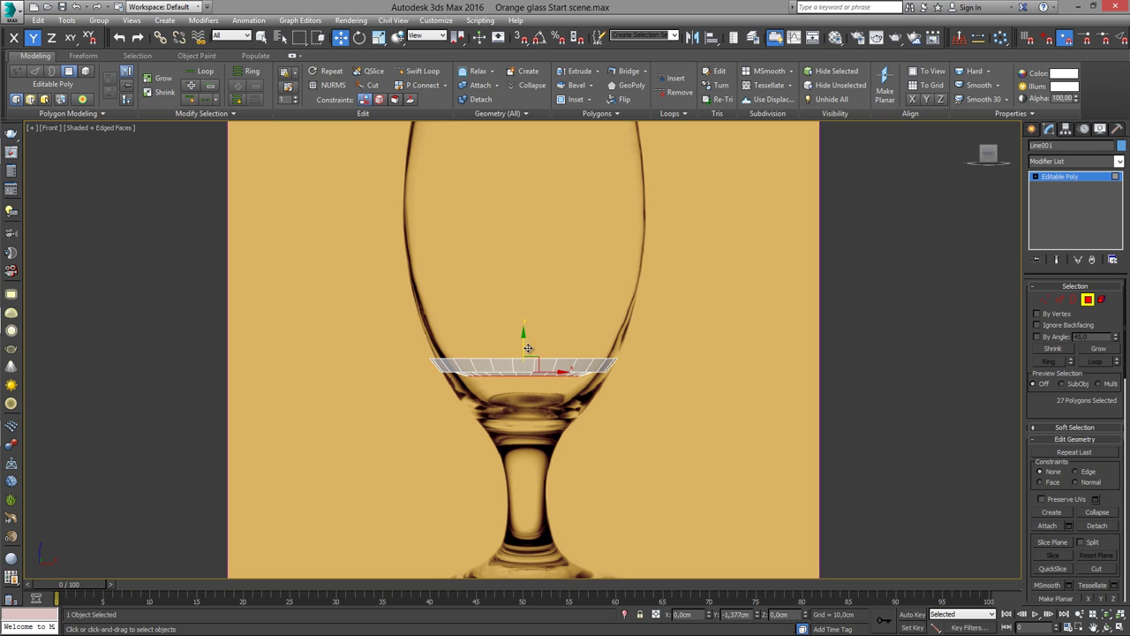
left_click_drag(526, 354, 525, 358)
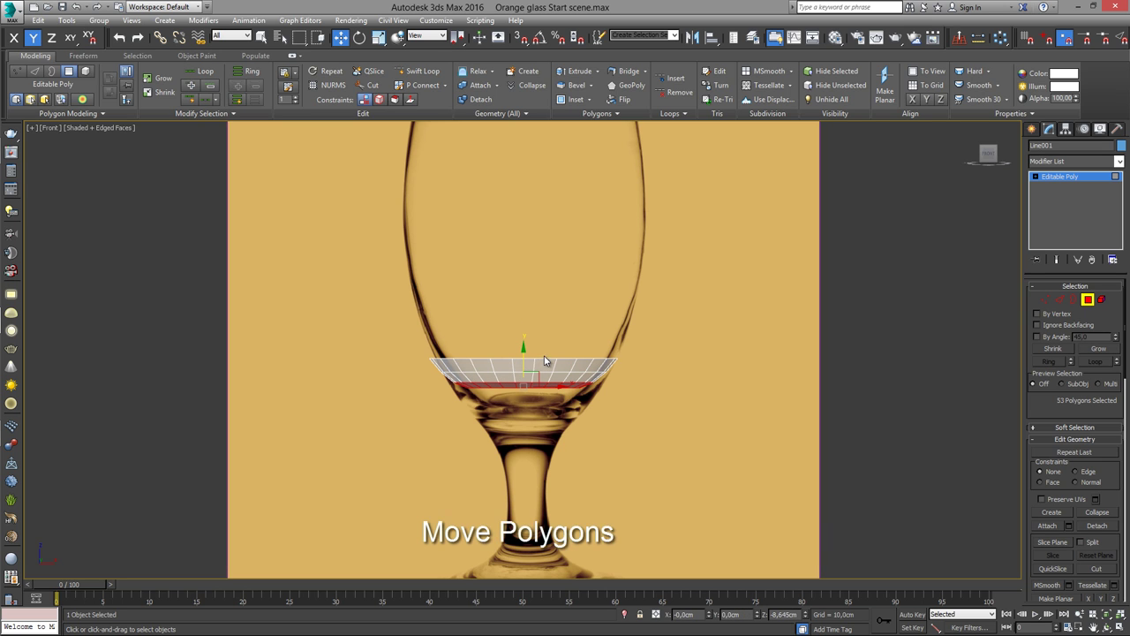
key("f")
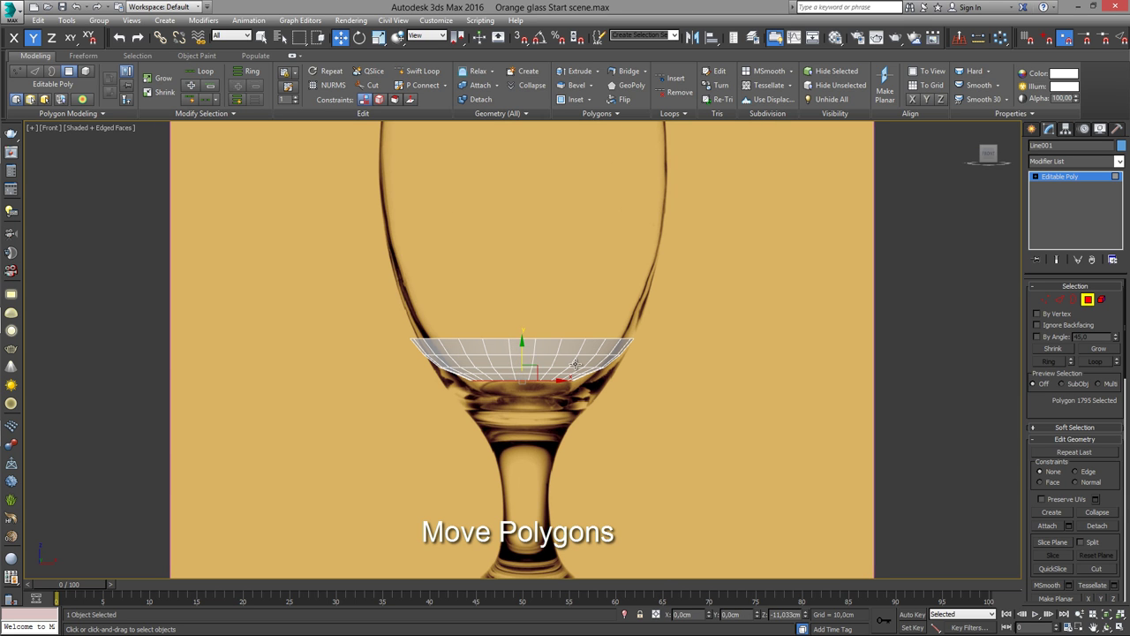
key("shift+z")
Step: Unhide the whole glass and grow the bottom selection ring by ring up to the liquid level
left_click(821, 100)
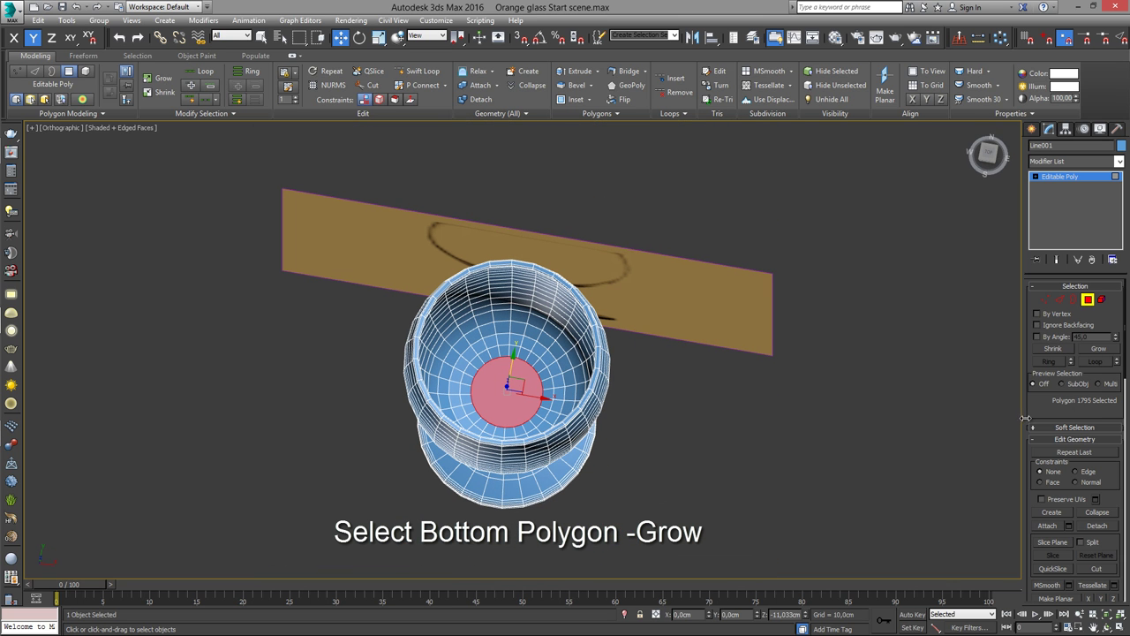
scroll(1028, 377, "down", 2)
left_click(1098, 309)
left_click(1098, 309)
left_click(1099, 309)
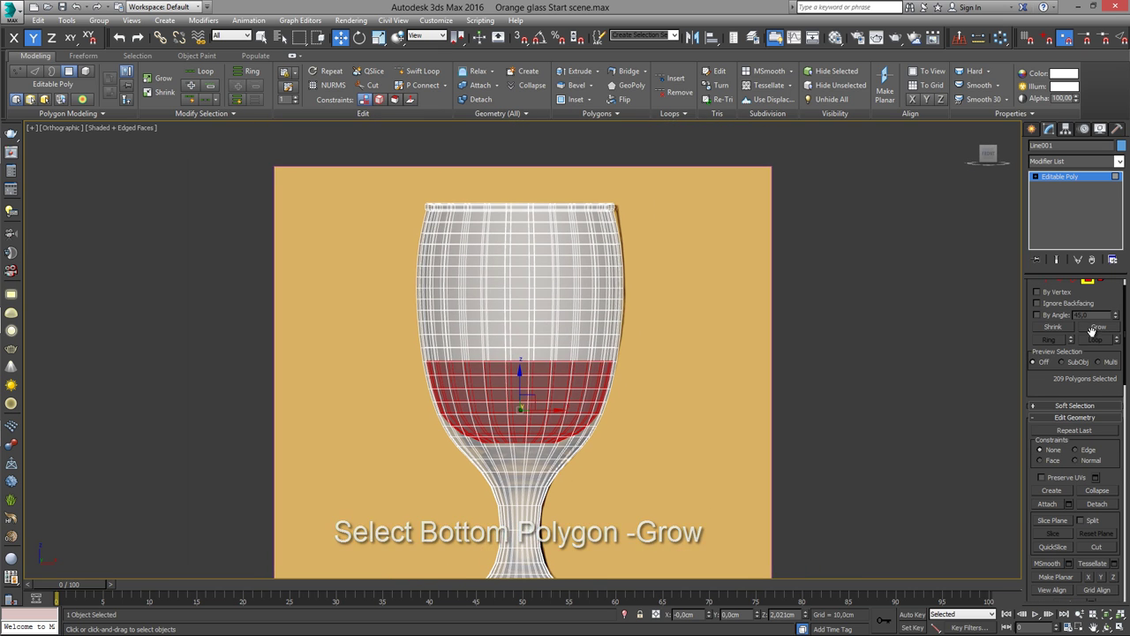
left_click(1097, 327)
left_click(1098, 327)
left_click(1097, 327)
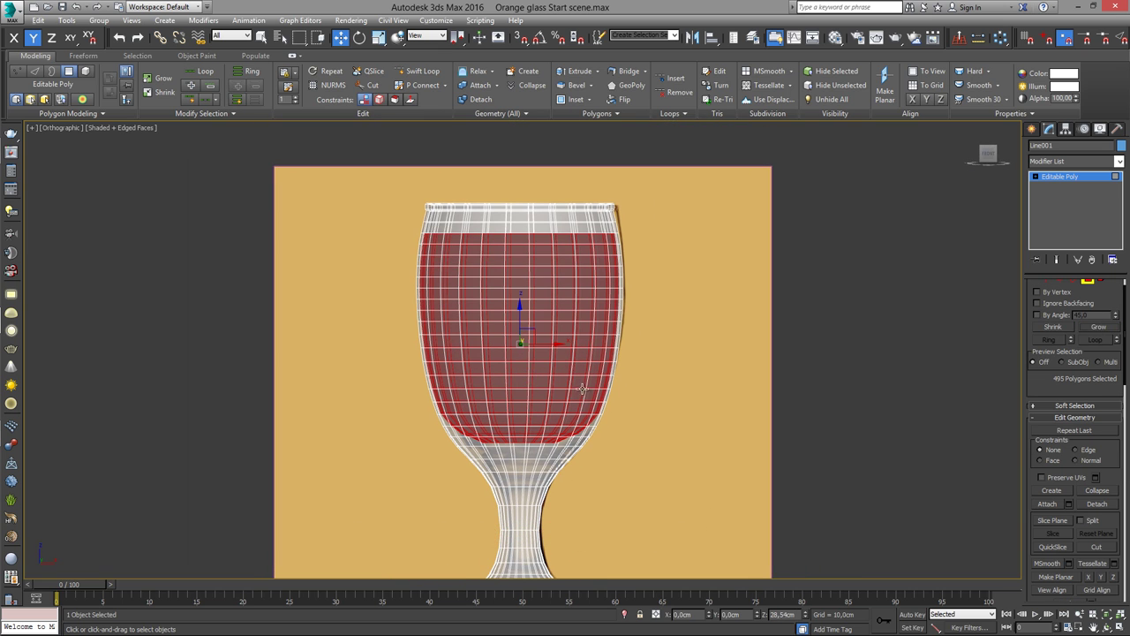
middle_click_drag(583, 388, 502, 403, "alt")
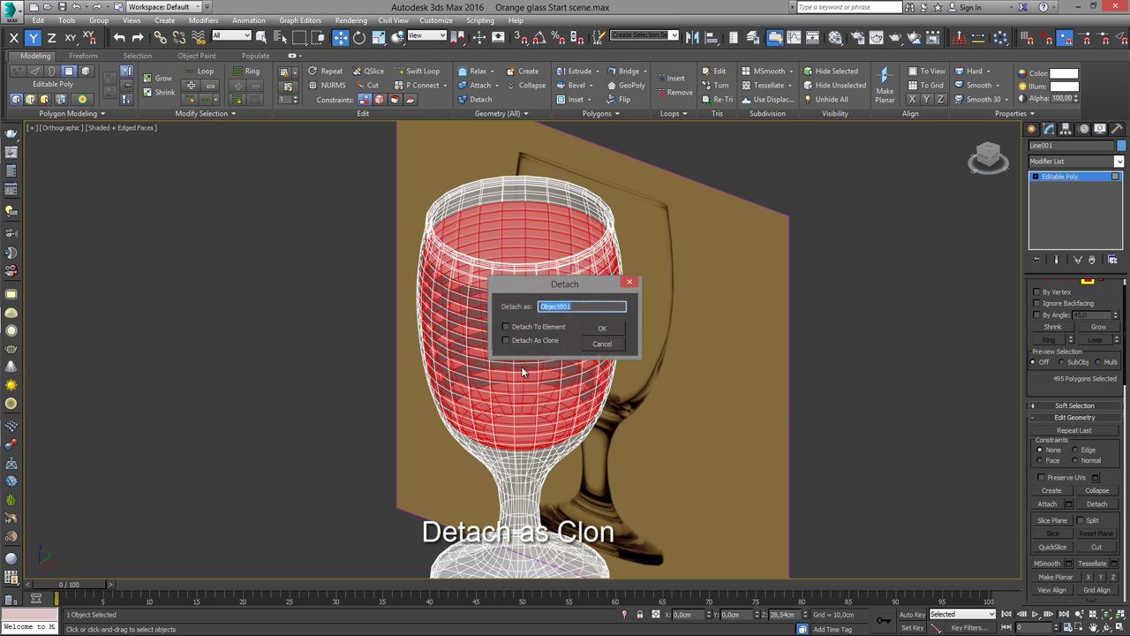
type("Orange")
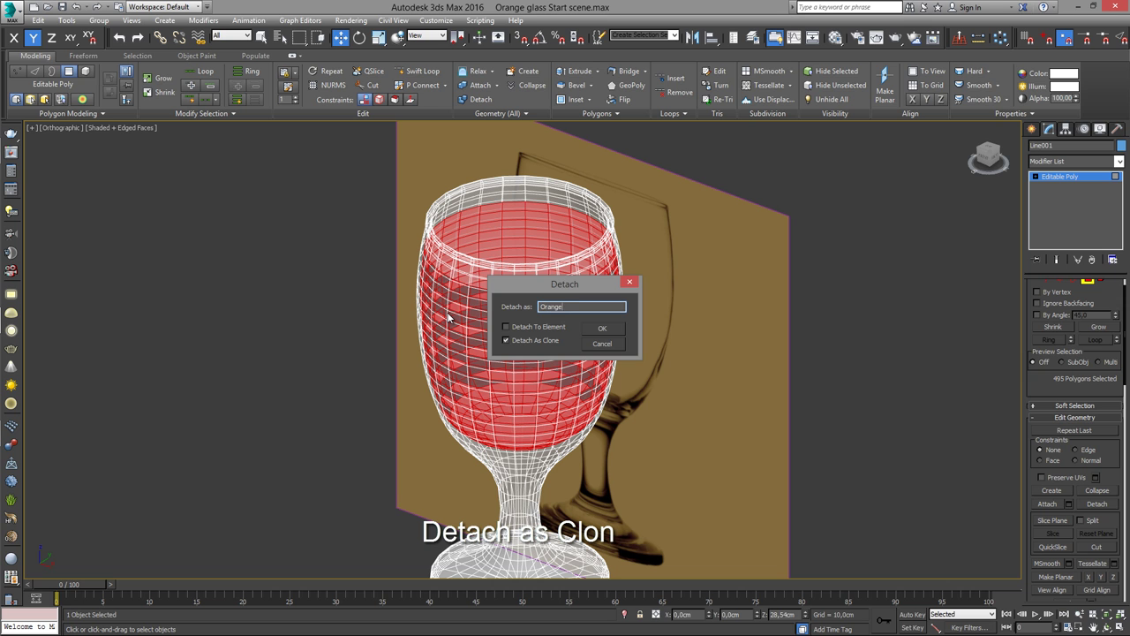
Step: Detach the cloned polygons as Orange, isolate it, and flip all its polygon normals
key("Return")
left_click(1062, 183)
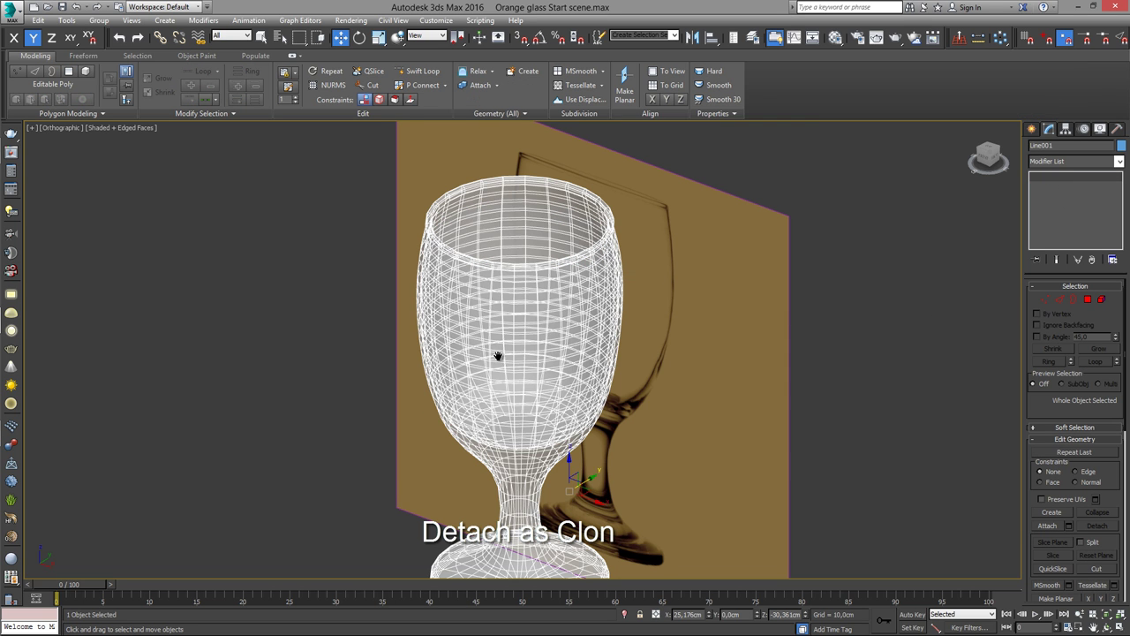
left_click(497, 358)
scroll(497, 359, "up", 2)
scroll(520, 202, "up", 1)
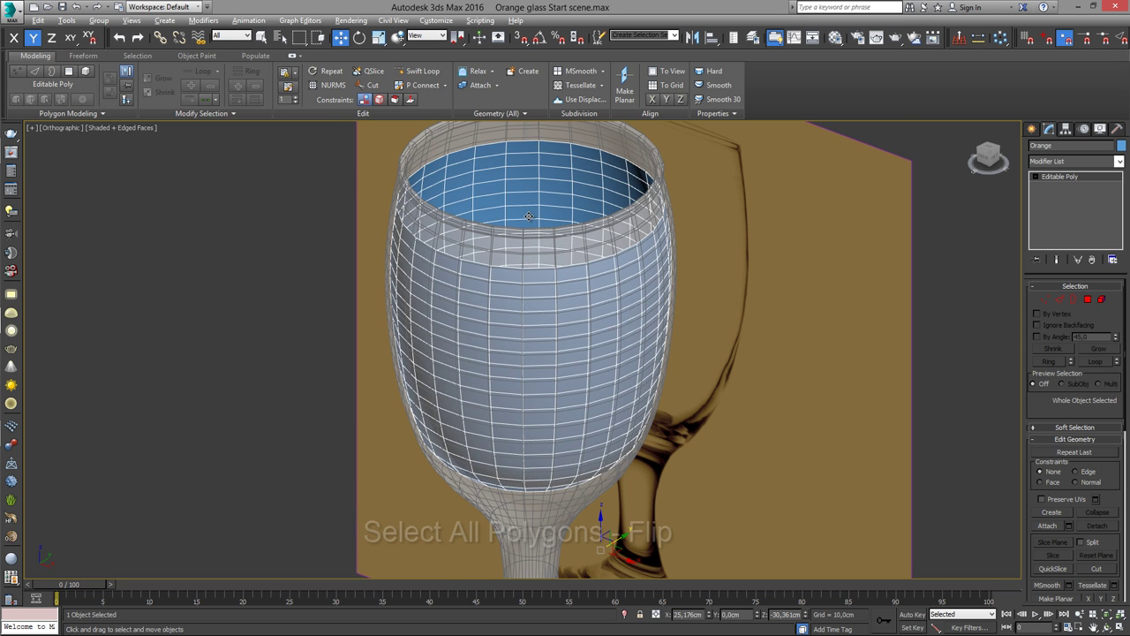
key("alt+q")
key("4")
key("ctrl+a")
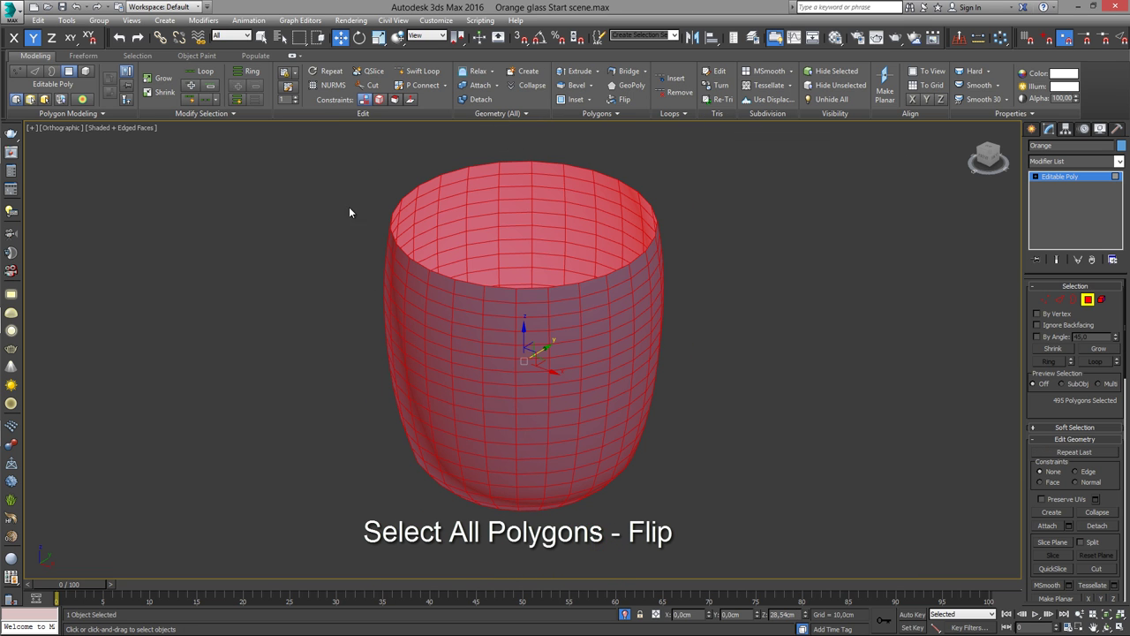
left_click(625, 99)
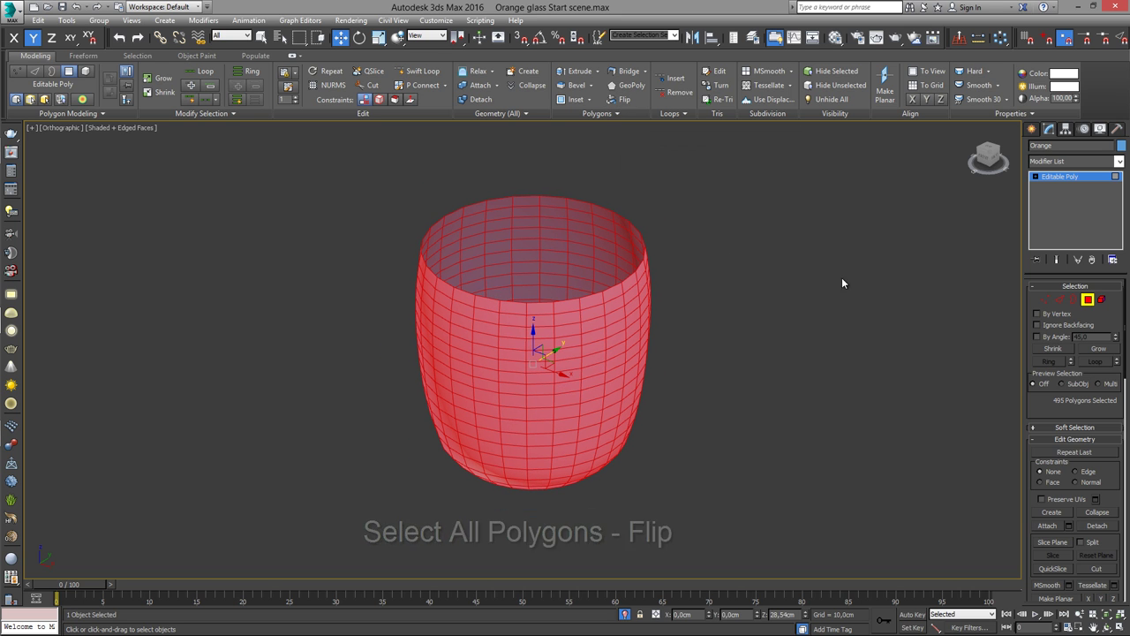
Step: Cap the liquid's open top border and inset the cap three times into concentric rings
key("3")
left_click(645, 237)
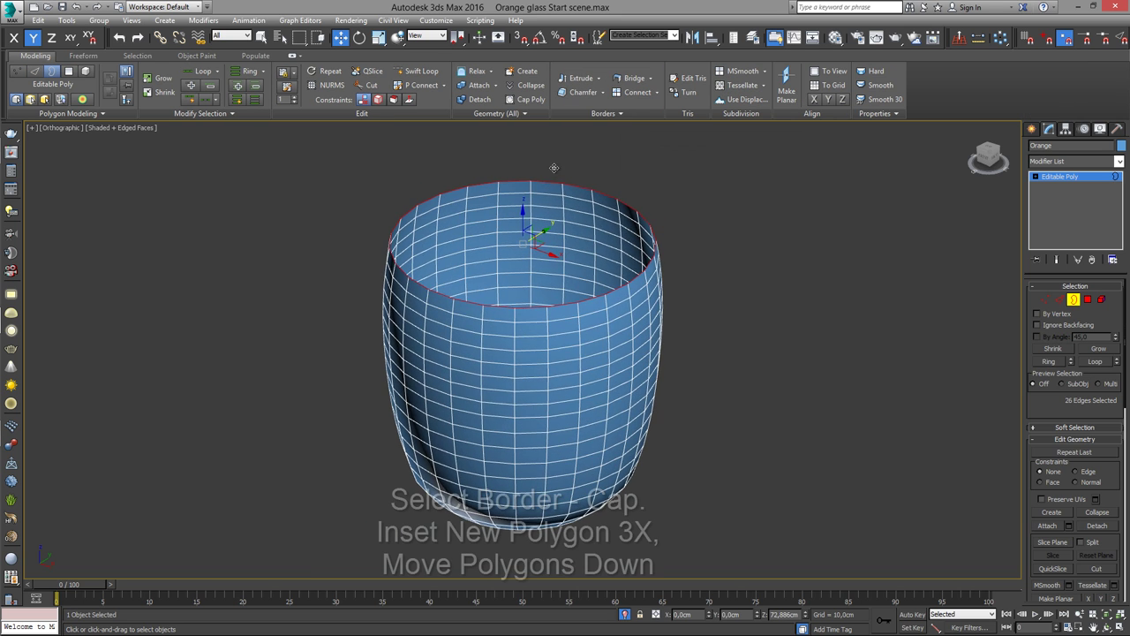
key("alt+p")
key("4")
left_click(549, 238)
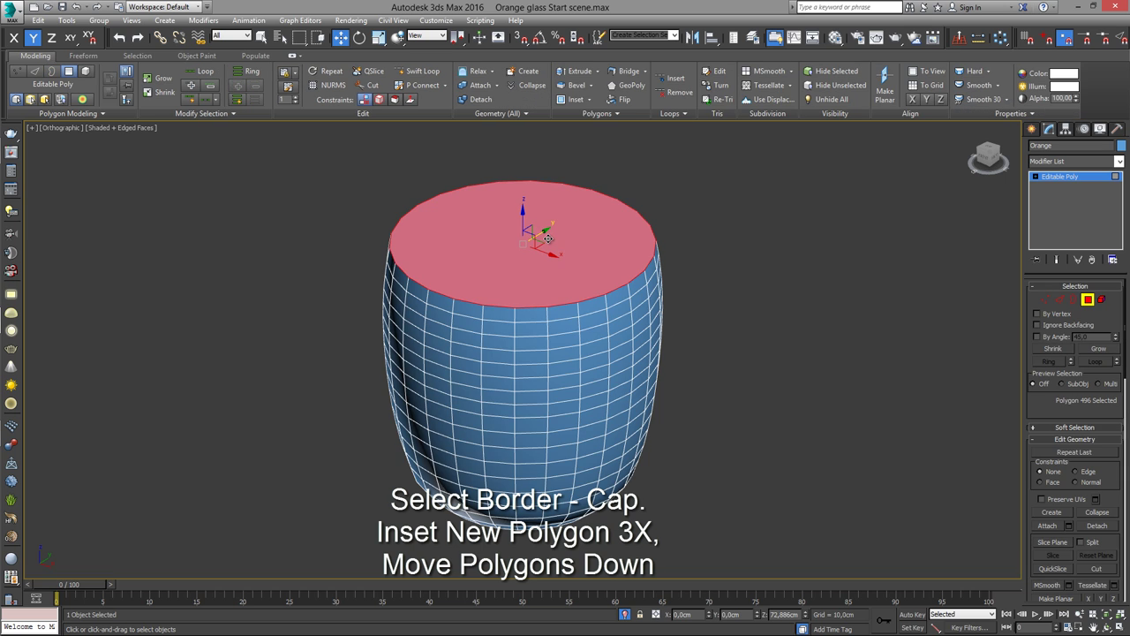
left_click(574, 100)
left_click(545, 390)
left_click(546, 390)
left_click(529, 390)
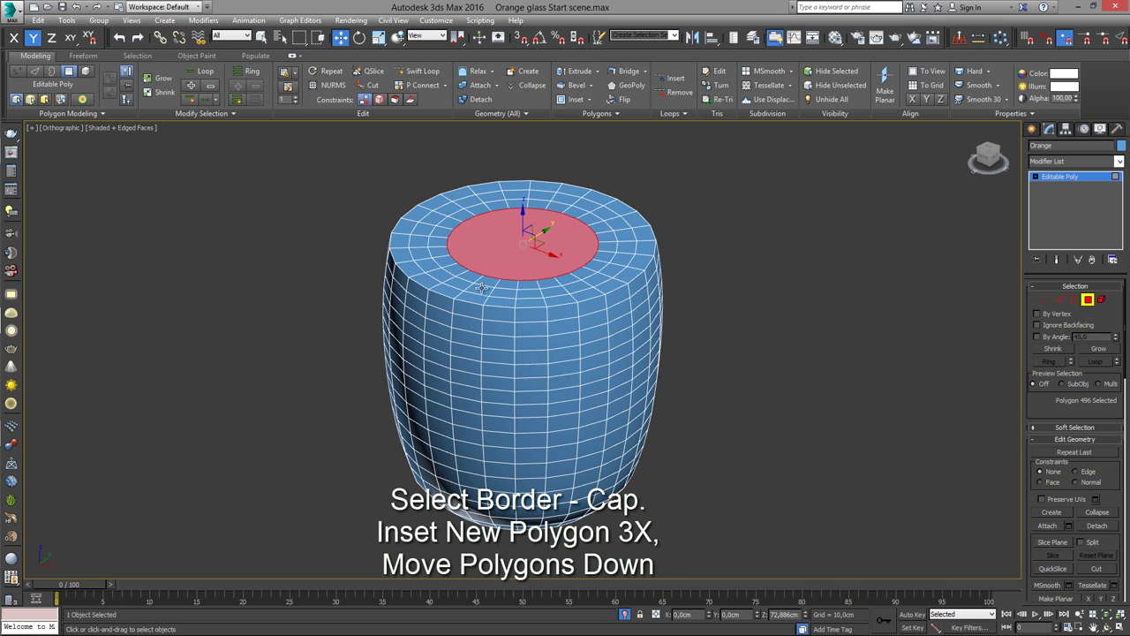
Step: Grow the top polygon selection and lower it slightly along Z
scroll(482, 288, "up", 3)
key("ctrl+Page_Up")
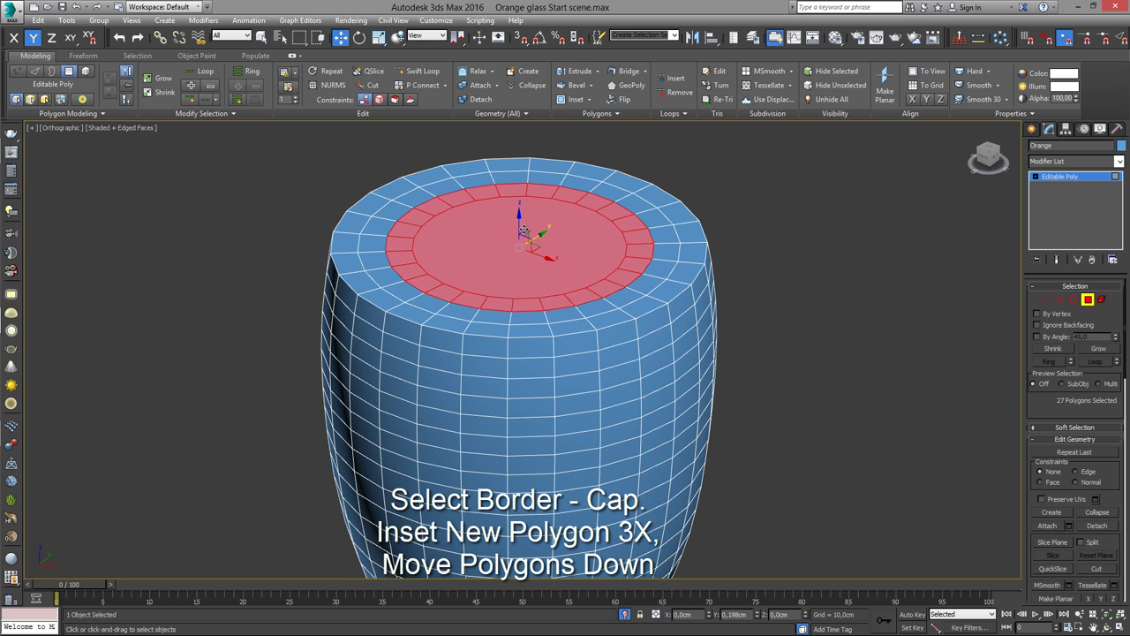
left_click_drag(521, 227, 518, 226)
left_click(1108, 351)
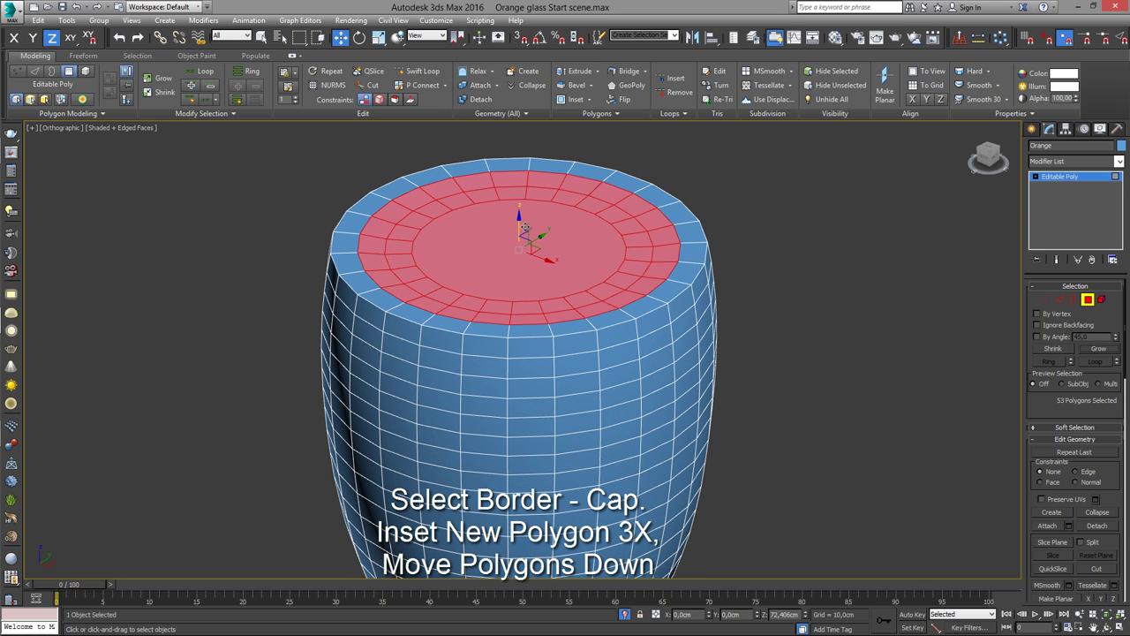
scroll(533, 299, "down", 2)
middle_click_drag(532, 299, 526, 298)
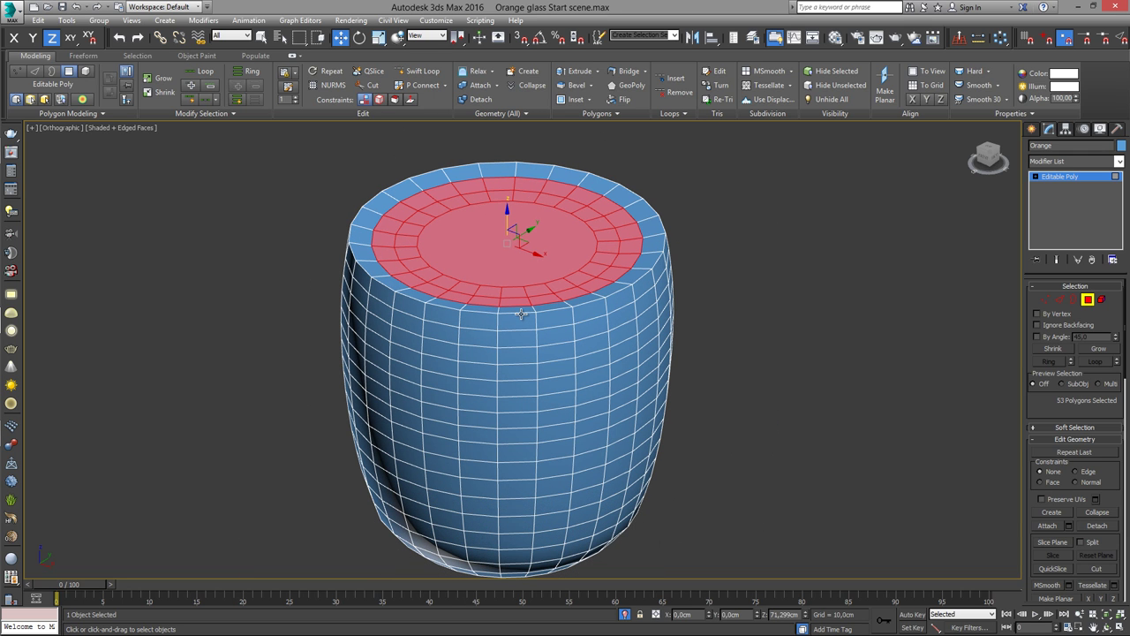
Step: Return to the full scene, select the glass and change its object colour to magenta
left_click(1088, 300)
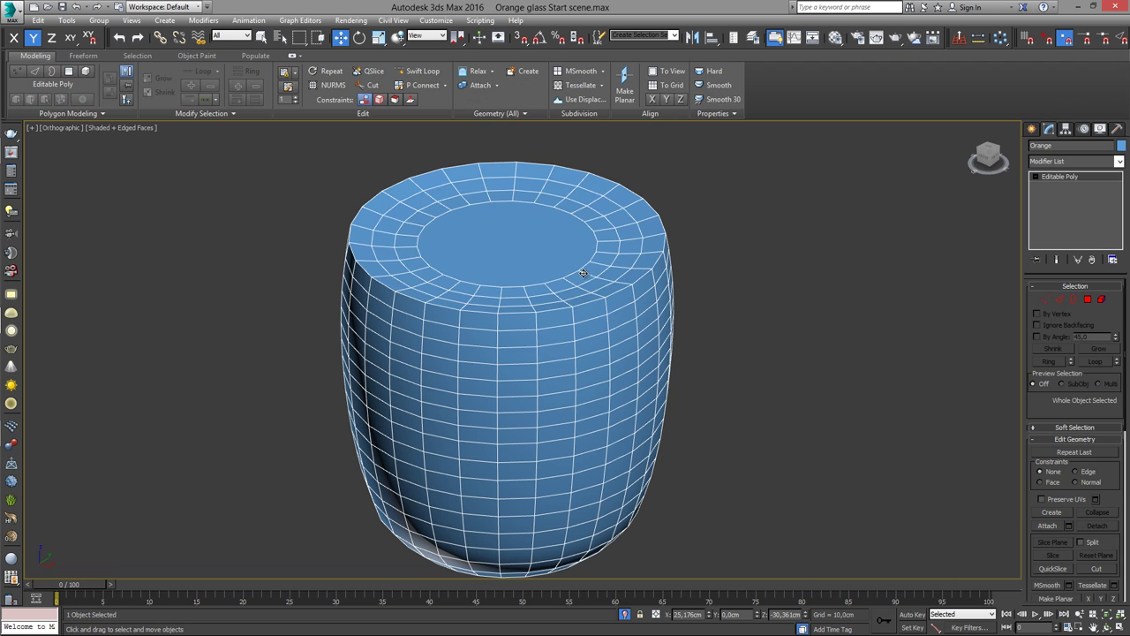
left_click(621, 609)
left_click(524, 326)
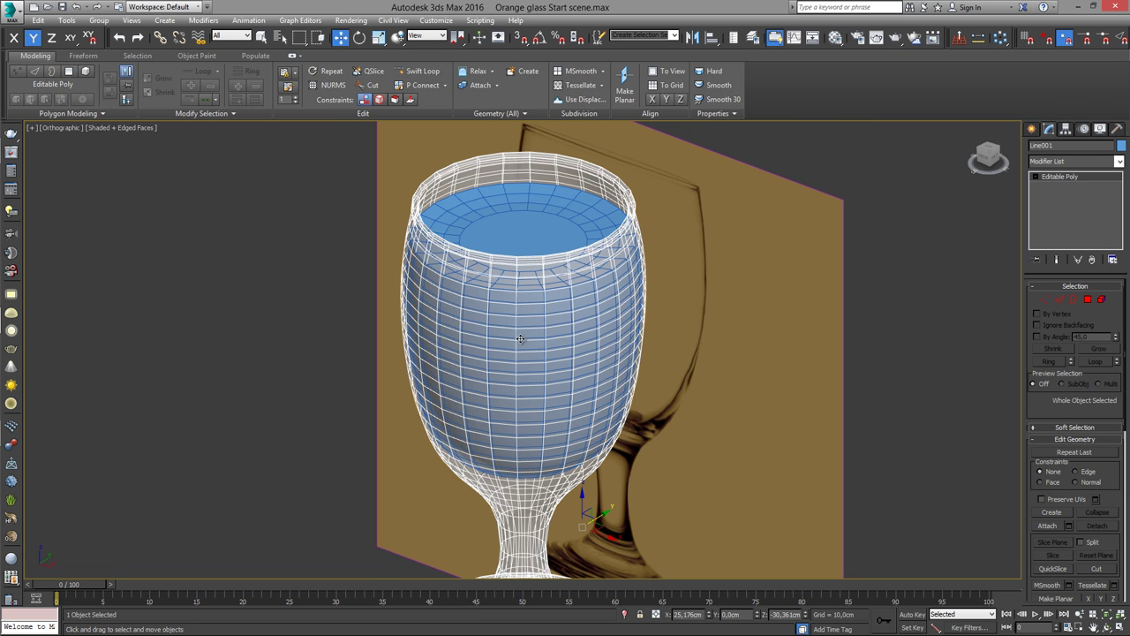
scroll(523, 326, "up", 3)
left_click(1122, 145)
left_click(647, 232)
left_click(630, 317)
scroll(591, 334, "down", 2)
middle_click_drag(568, 329, 499, 227, "alt")
scroll(525, 277, "up", 3)
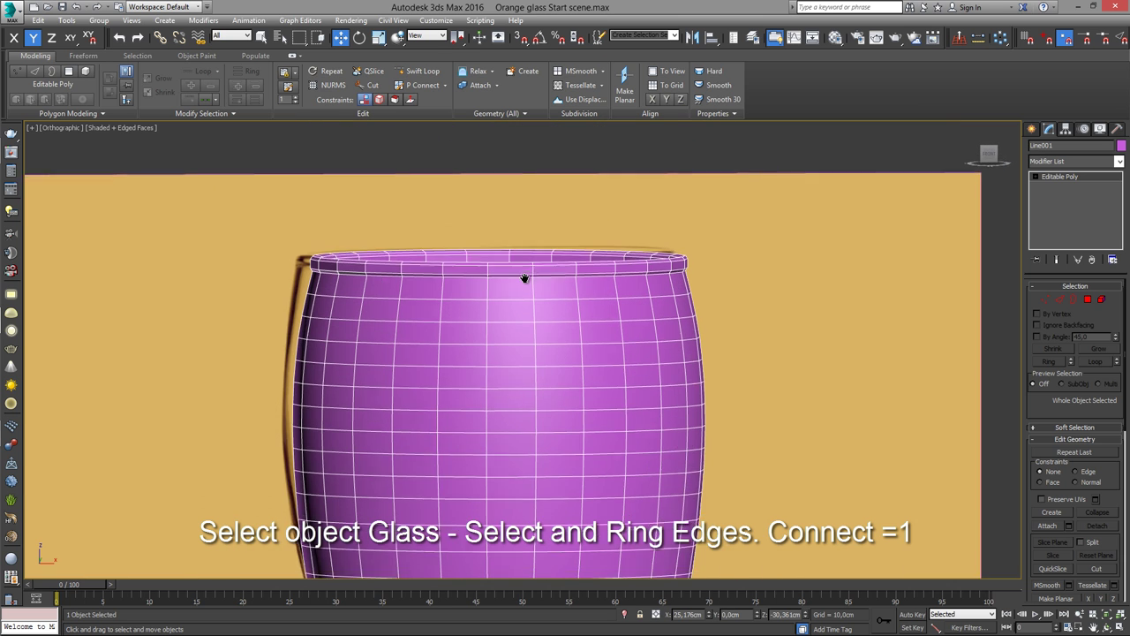
scroll(527, 301, "up", 2)
Step: Connect a ring of rim edges to add a supporting edge loop just below the outer rim
left_click(1061, 299)
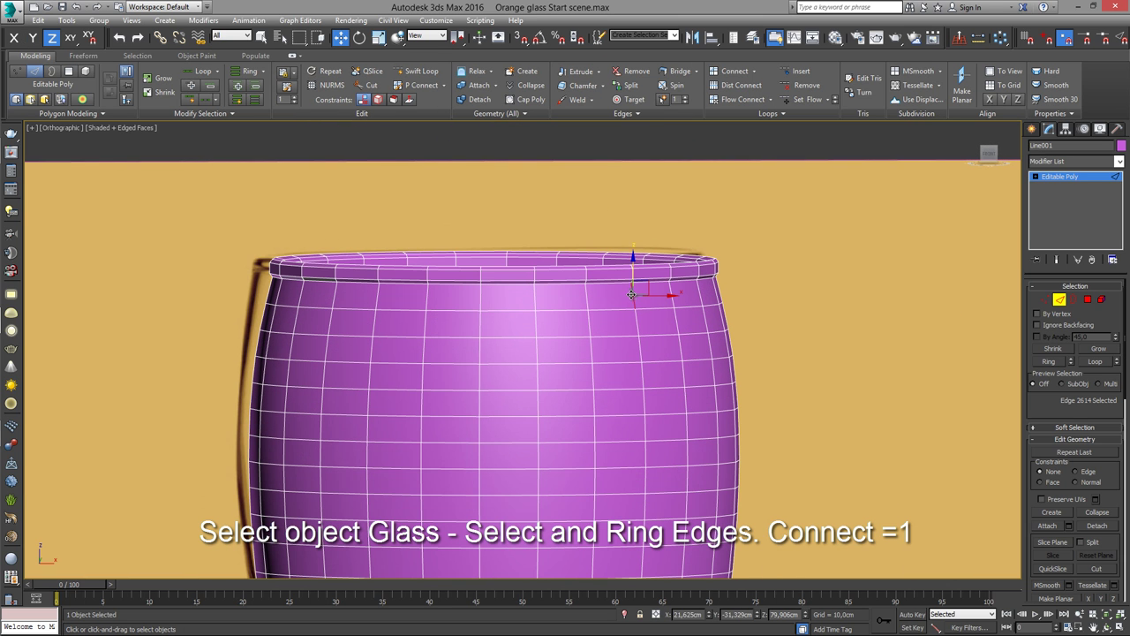
left_click(1034, 361)
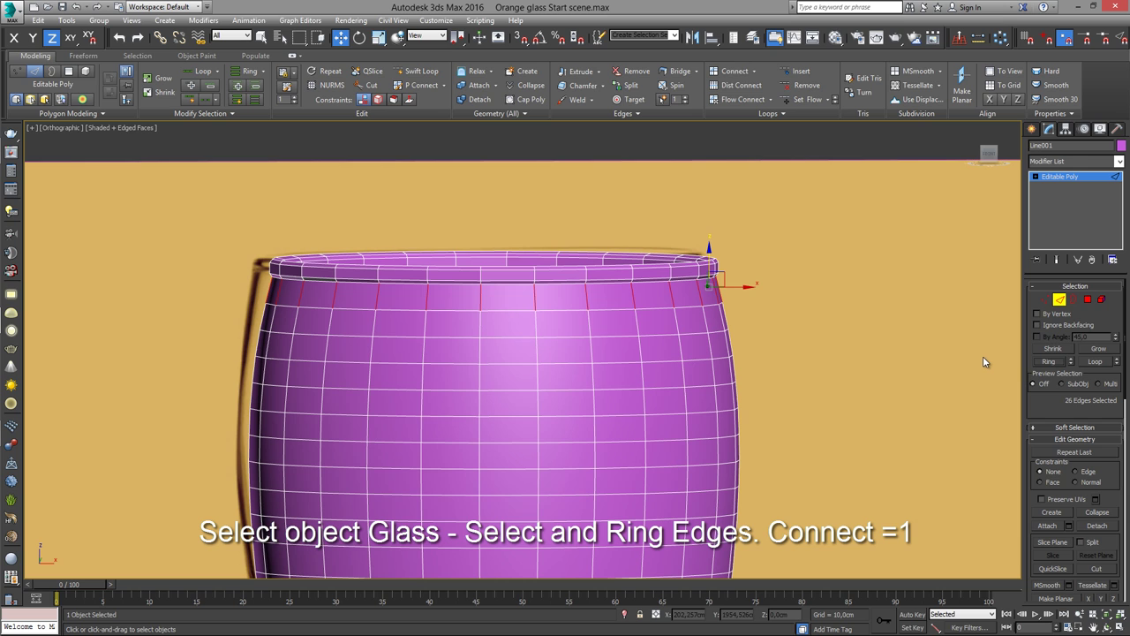
left_click(730, 76)
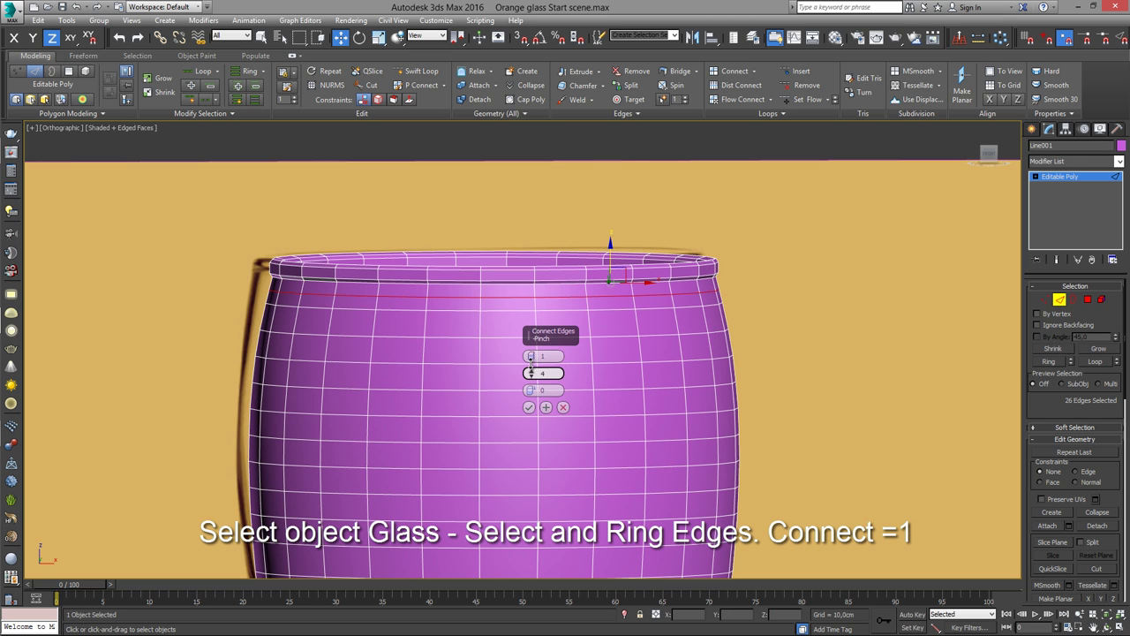
left_click_drag(533, 361, 528, 366)
left_click(528, 407)
Step: Add a second connected edge loop just inside the glass rim
middle_click_drag(529, 406, 534, 358, "alt")
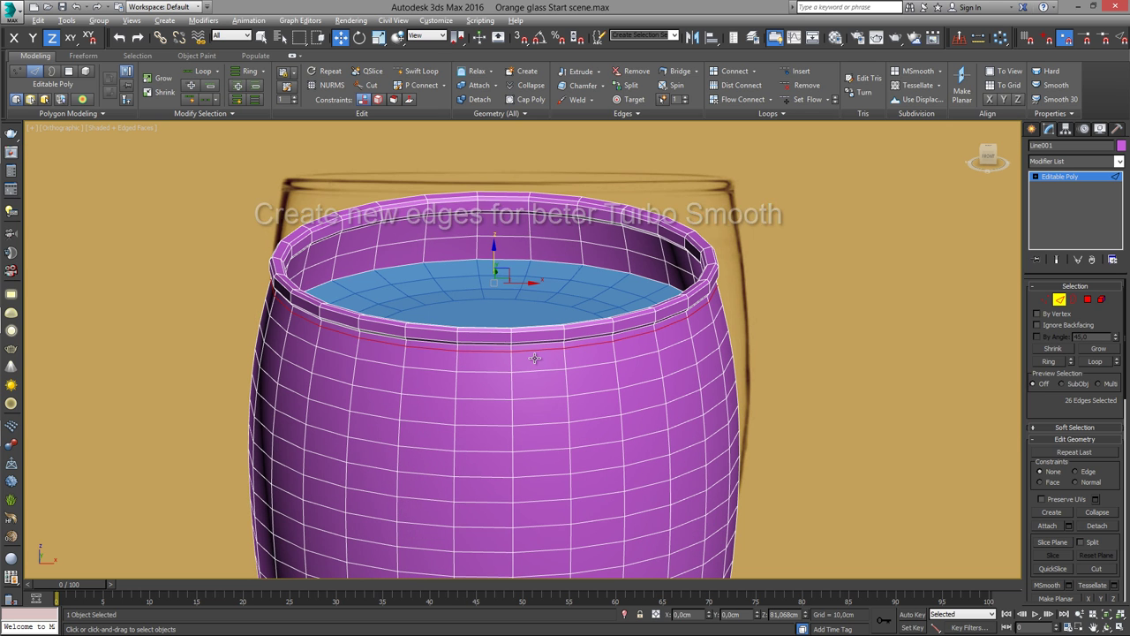
left_click(530, 213)
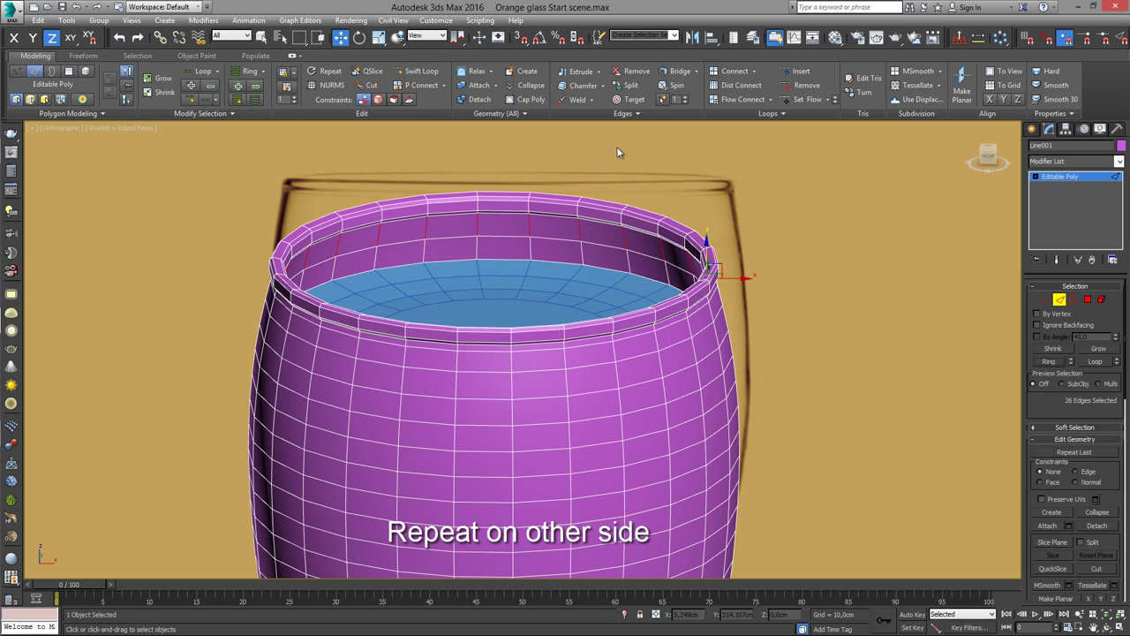
left_click(731, 74, "shift")
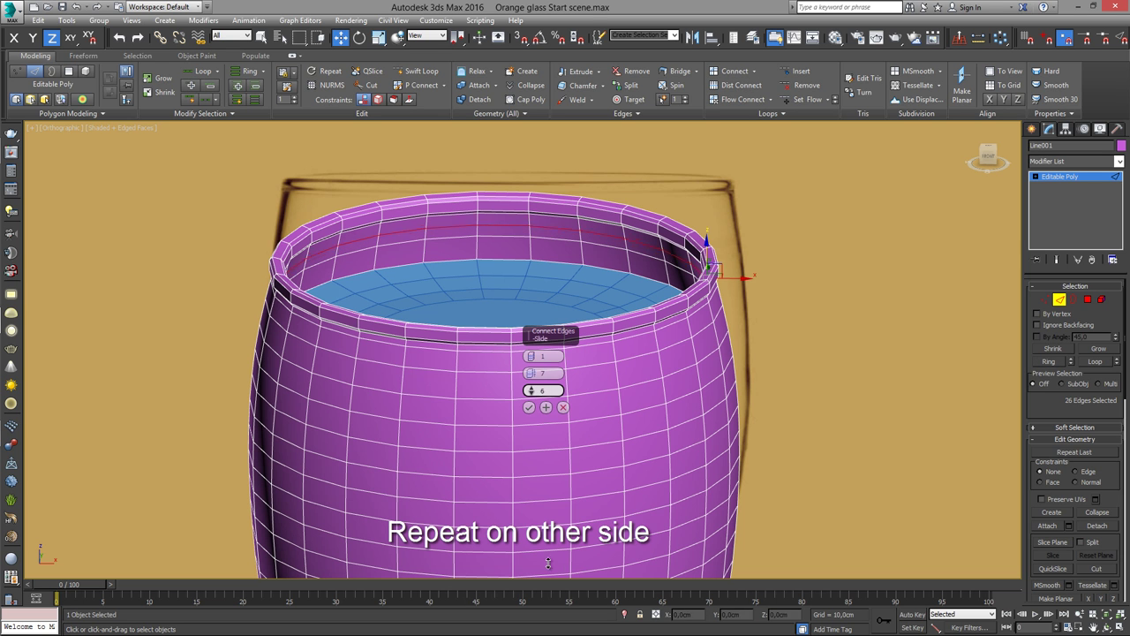
left_click(529, 407)
middle_click_drag(528, 407, 725, 306, "alt")
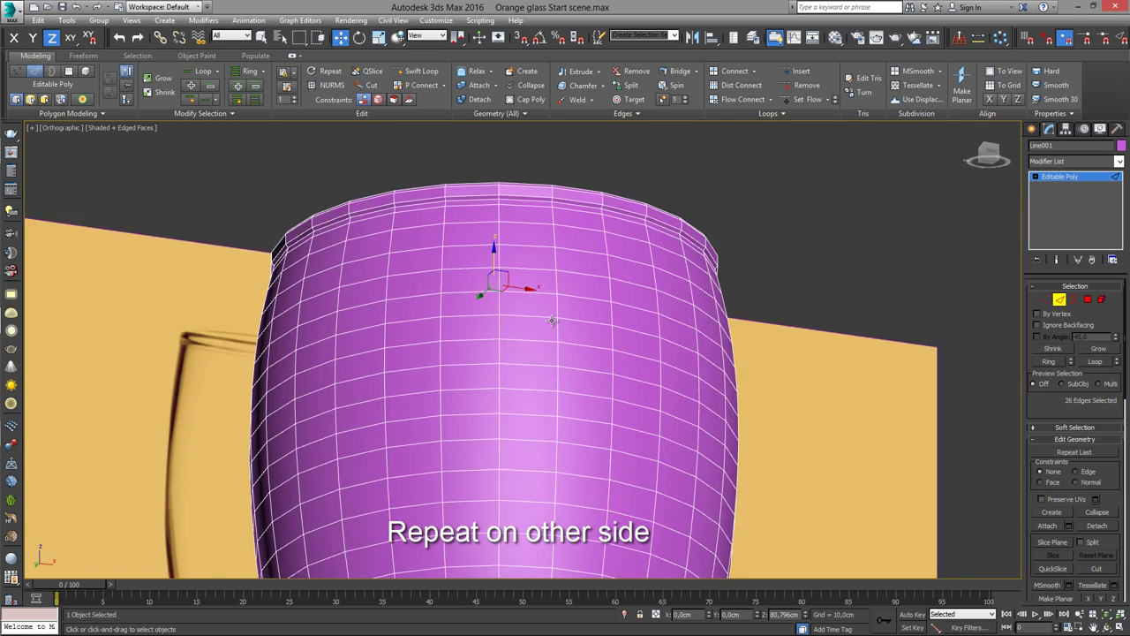
Step: Rename Line001 to 'Glass' and apply a TurboSmooth modifier to it
key("2")
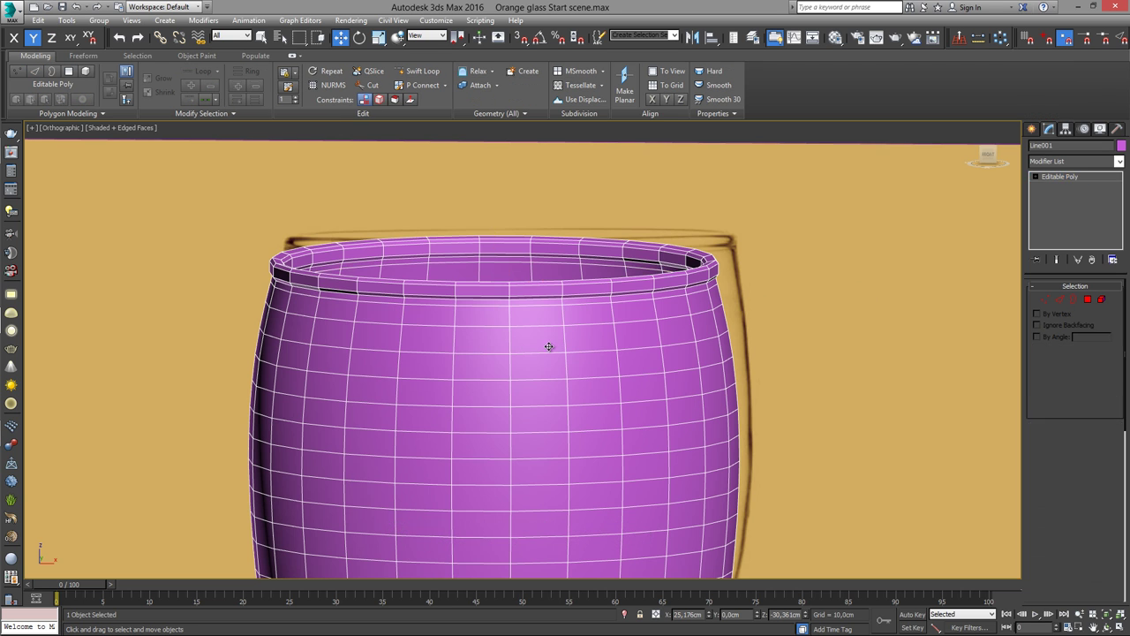
scroll(550, 346, "down", 5)
middle_click_drag(539, 325, 540, 327)
type("Glass")
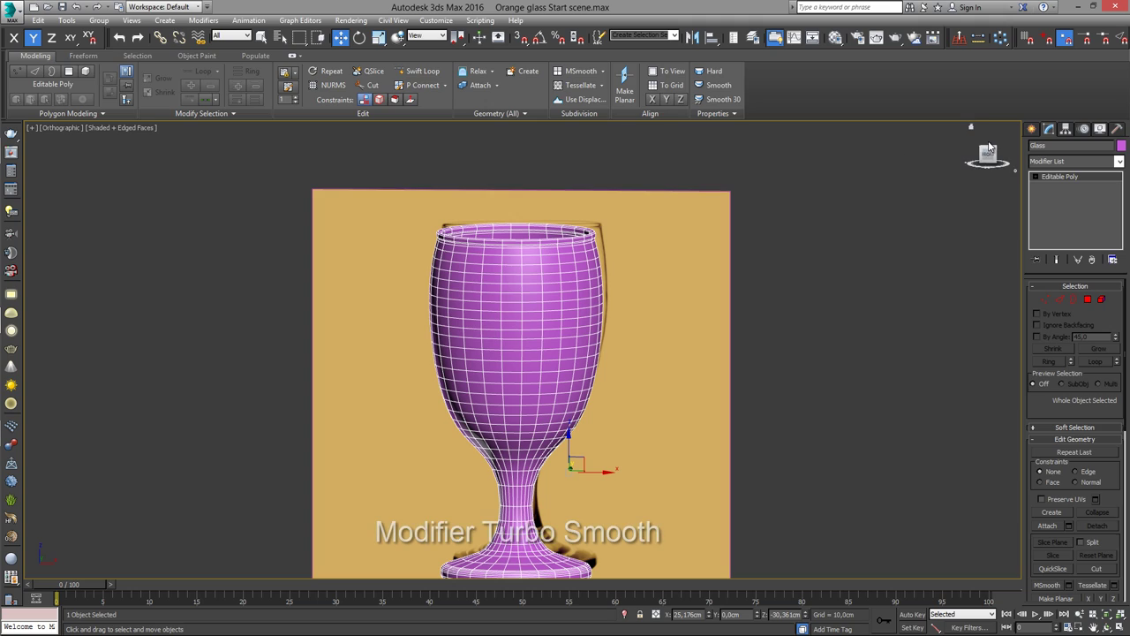
left_click(1074, 161)
scroll(1073, 353, "down", 5)
left_click(1068, 433)
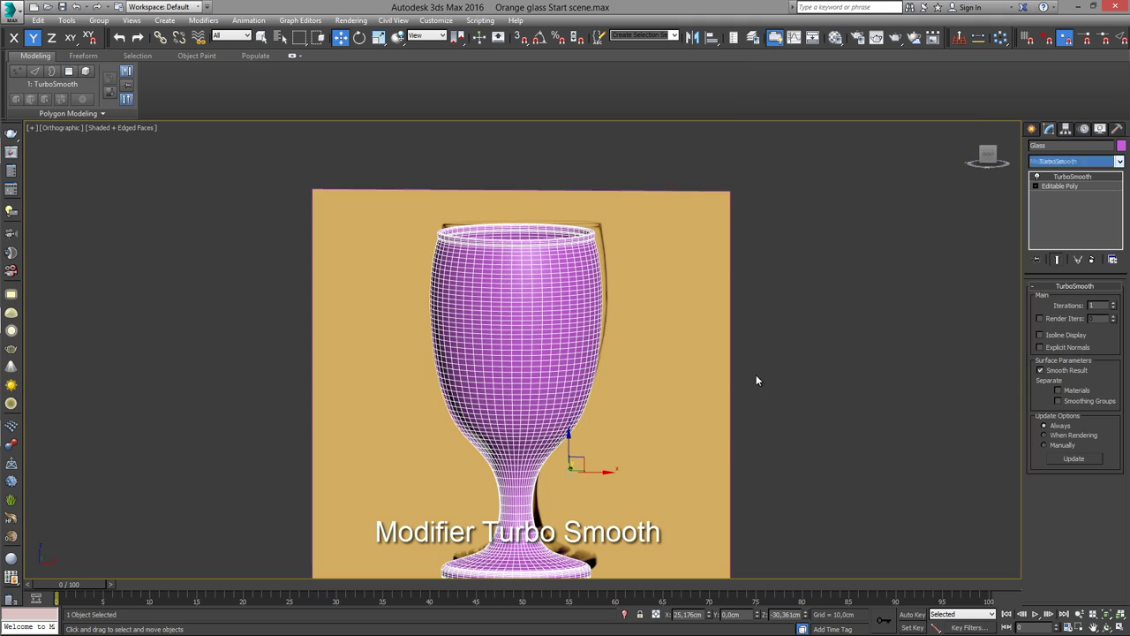
middle_click_drag(570, 316, 547, 366, "alt")
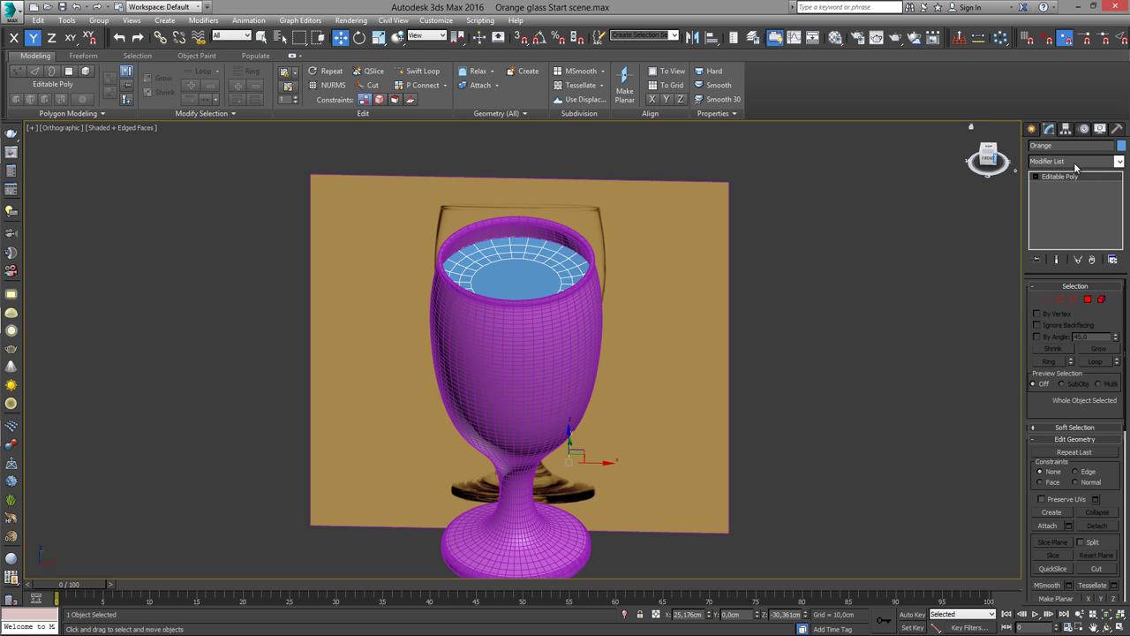
Step: Select the Orange liquid and add a TurboSmooth modifier to it as well
left_click(1075, 161)
left_click(1060, 427)
scroll(550, 320, "up", 4)
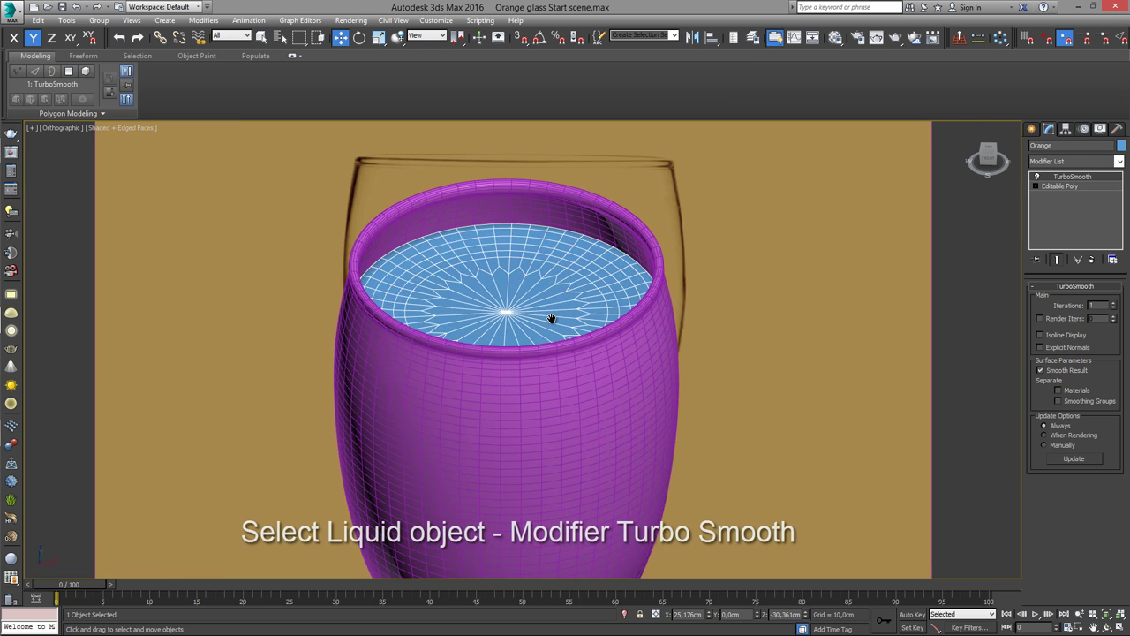
scroll(537, 225, "down", 3)
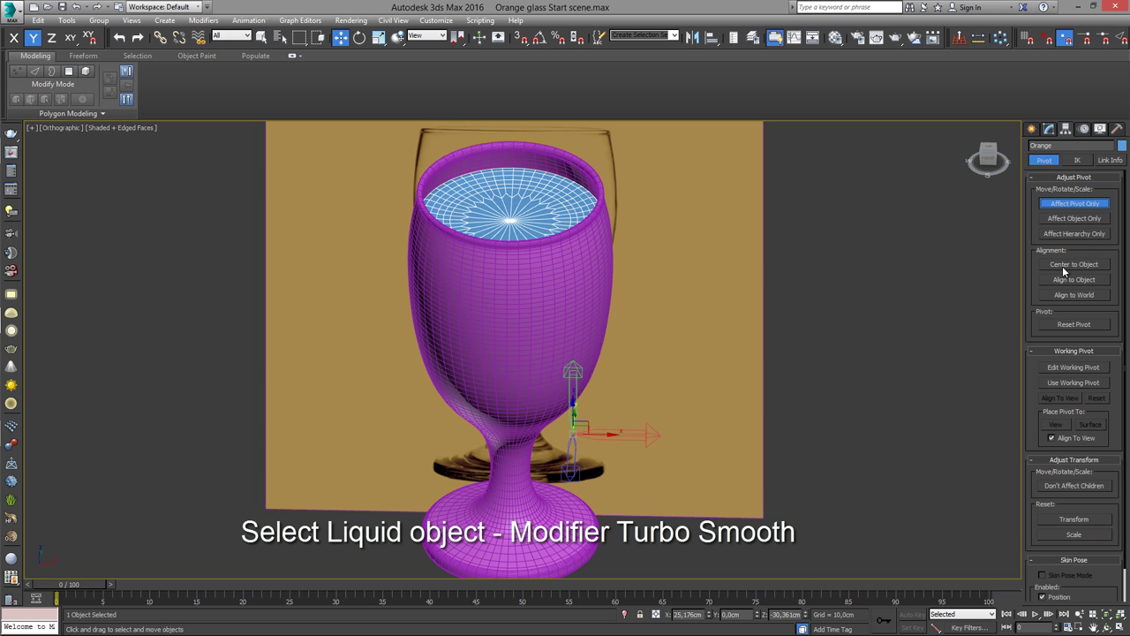
scroll(533, 319, "down", 3)
mouse_move(539, 343)
middle_mouse_down("alt")
mouse_move(529, 320)
mouse_move(530, 357)
mouse_move(503, 348)
middle_mouse_up("alt")
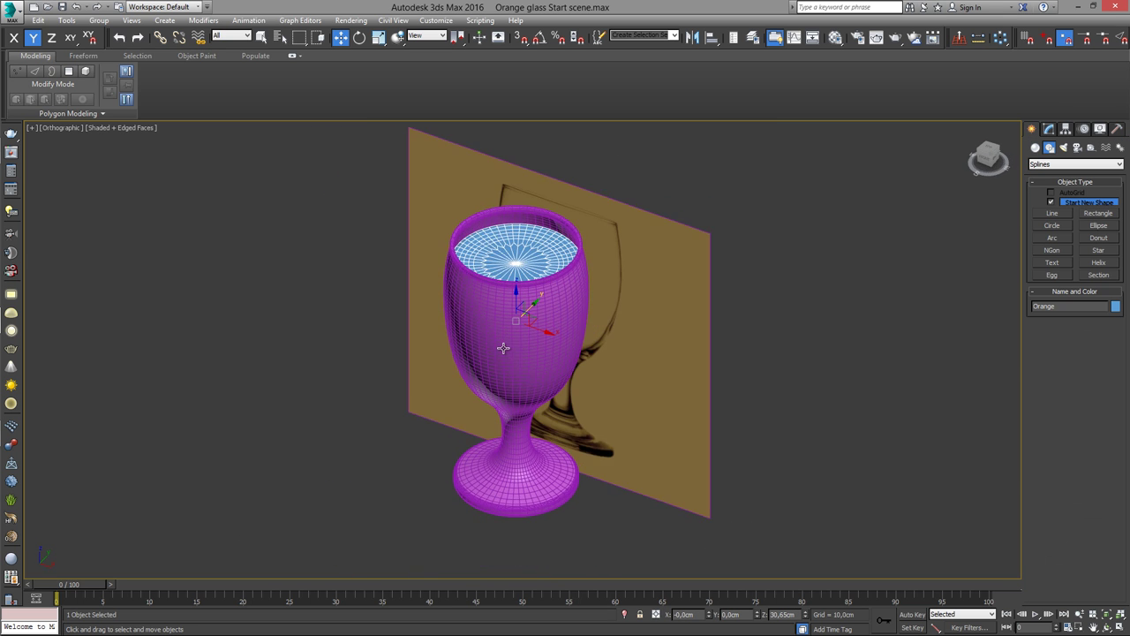
scroll(503, 348, "up", 2)
key("f")
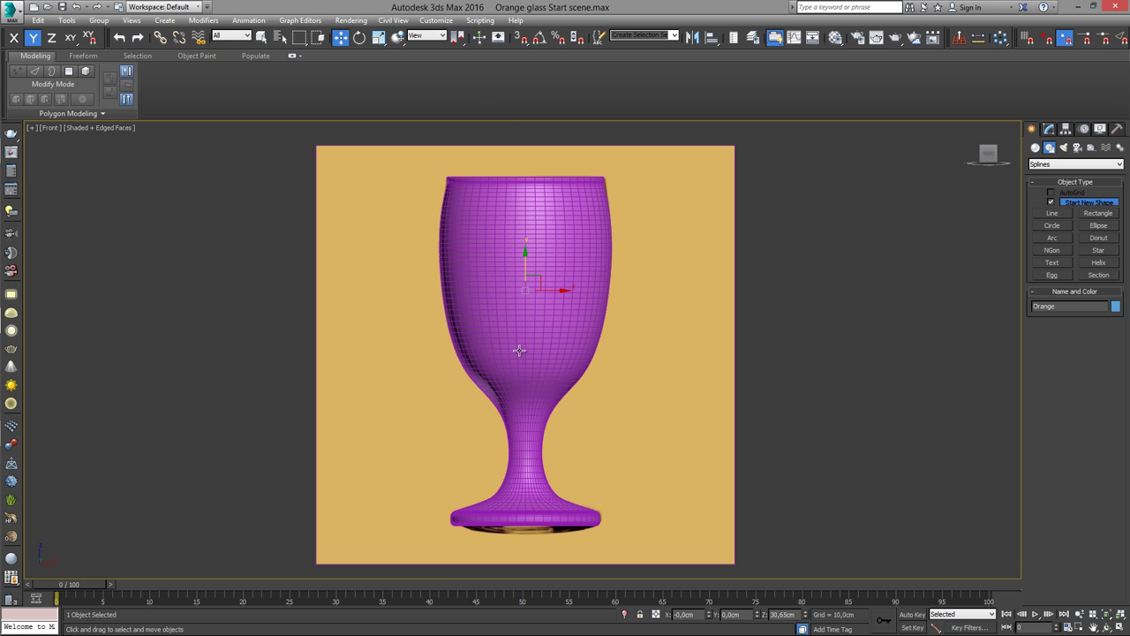
left_click(522, 344)
key("alt+x")
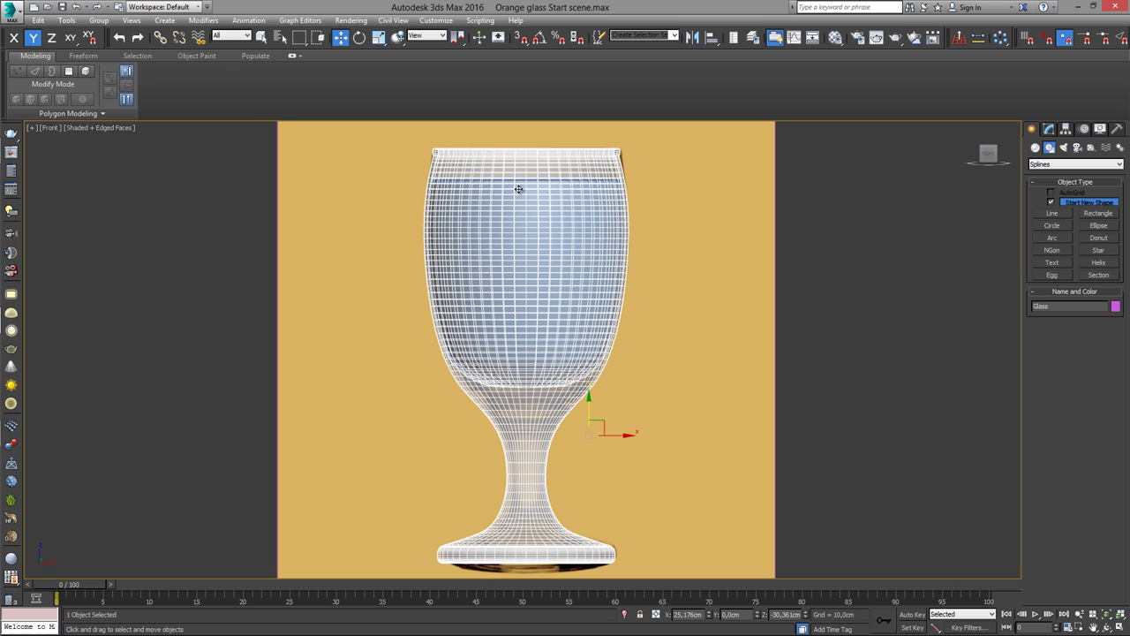
left_click(583, 224)
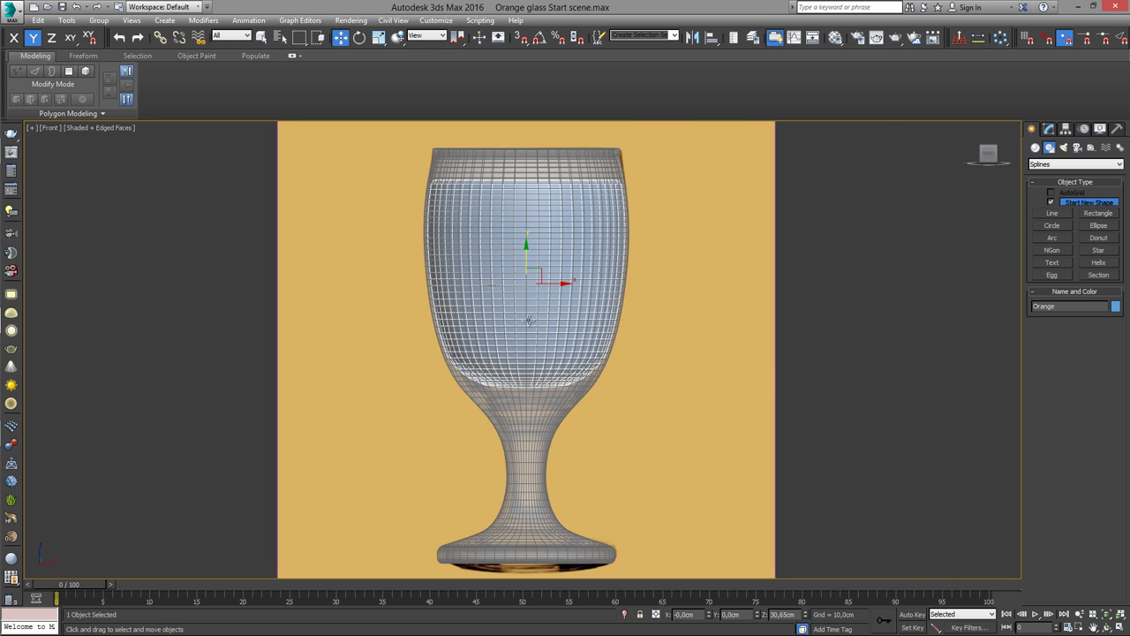
scroll(507, 157, "up", 3)
key("r")
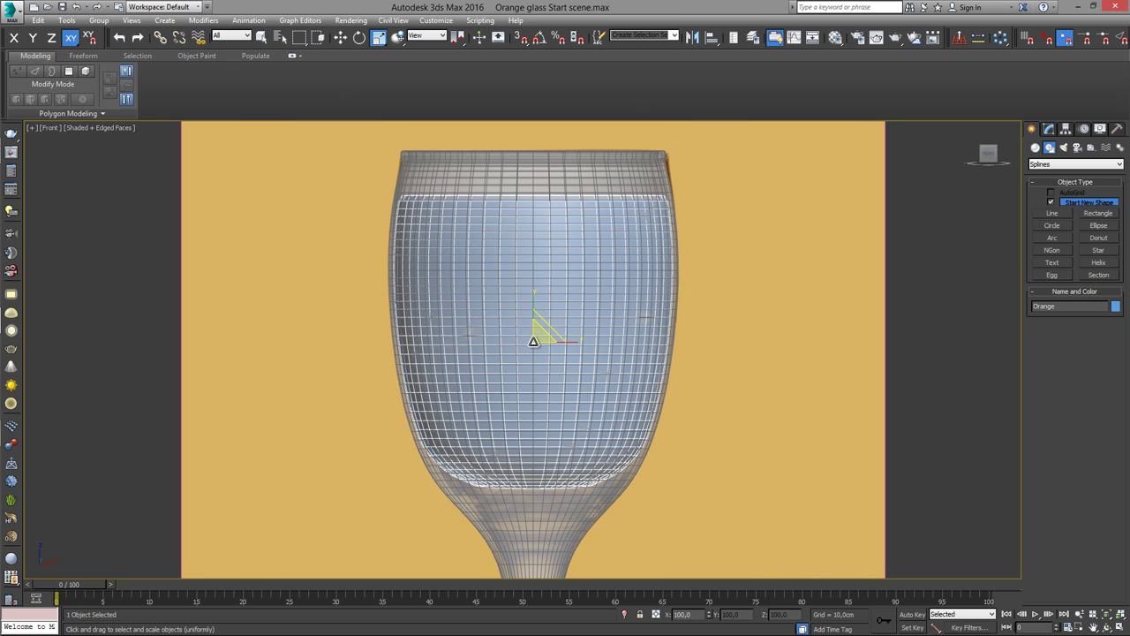
right_click(533, 340)
left_click(543, 344)
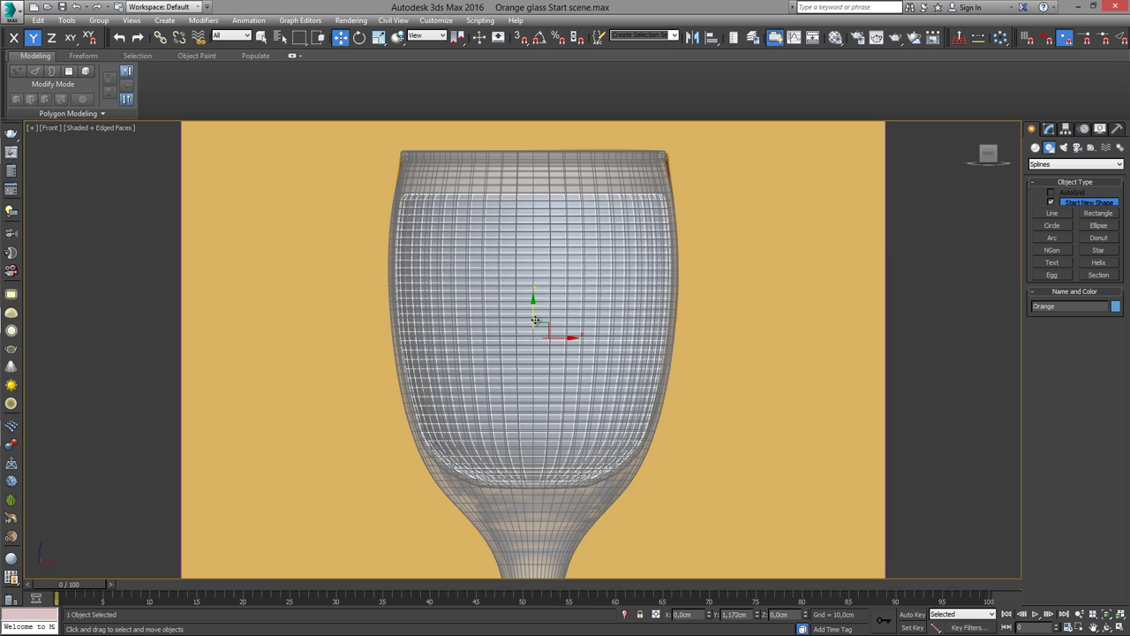
scroll(573, 340, "down", 2)
scroll(572, 345, "down", 4)
mouse_move(572, 344)
middle_mouse_down("alt")
mouse_move(535, 400)
mouse_move(511, 408)
middle_mouse_up("alt")
left_click(509, 411)
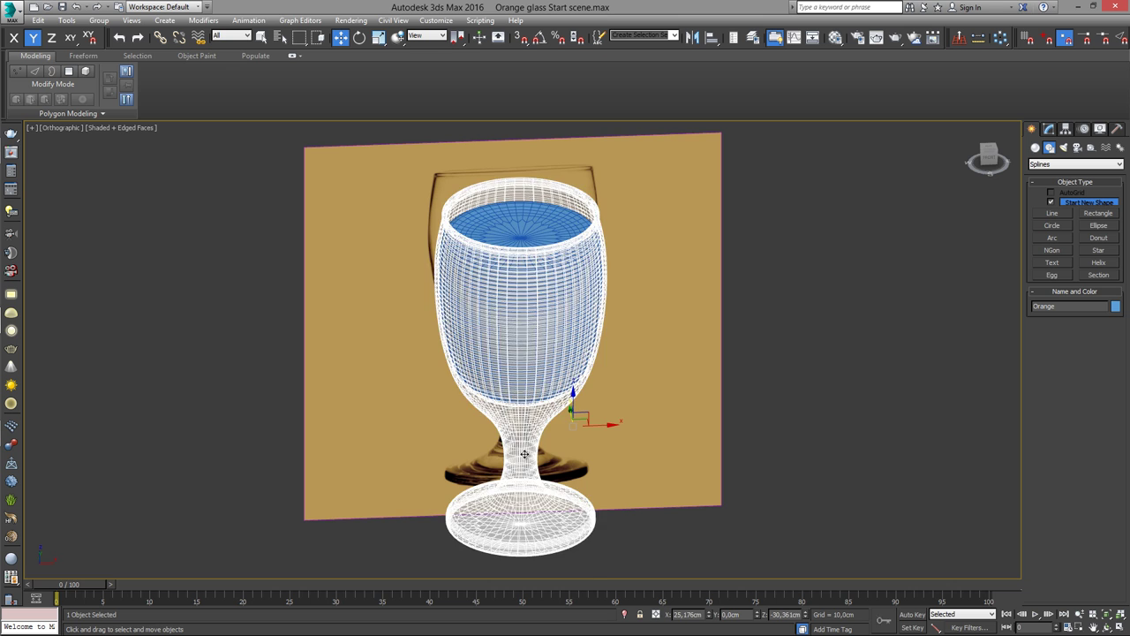
scroll(509, 410, "up", 1)
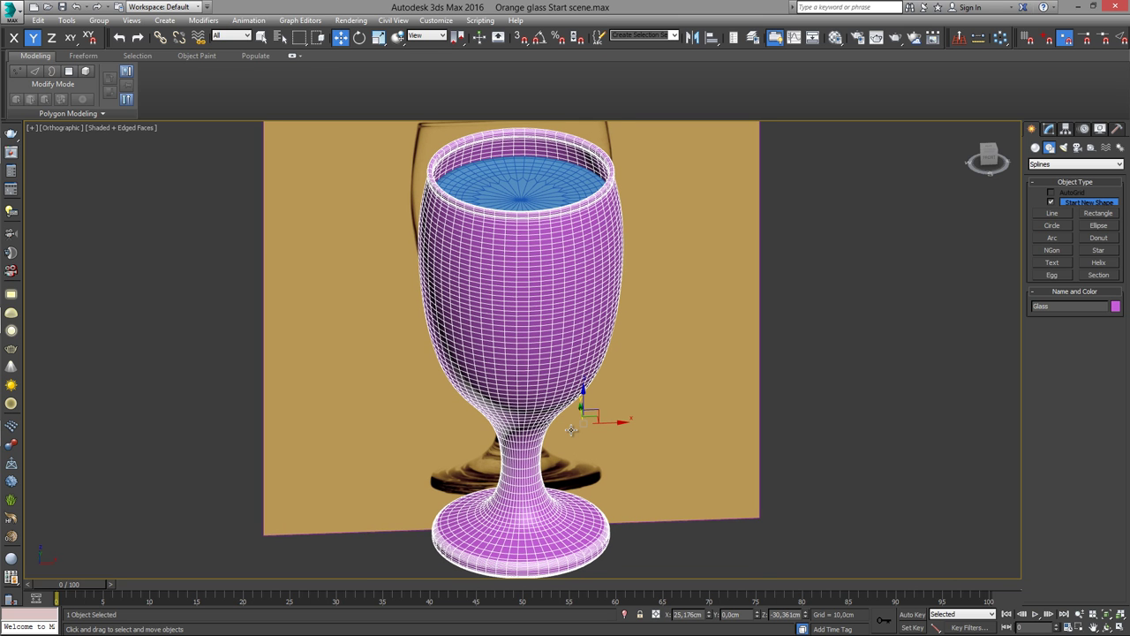
Step: Hide the flat Background plane from the Display panel
left_click(661, 203)
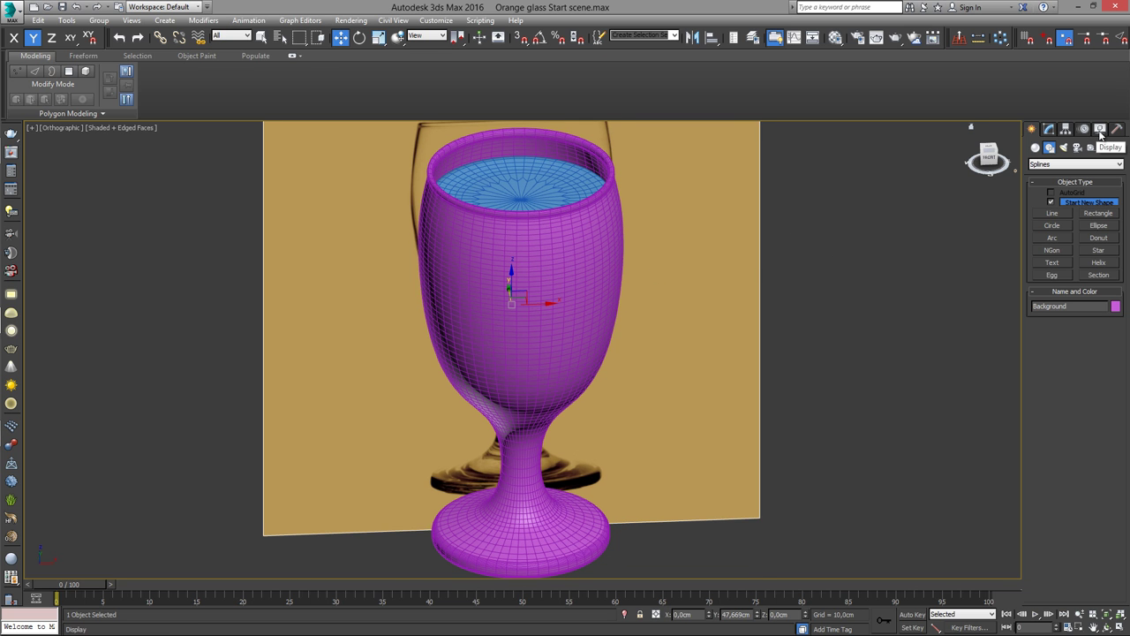
left_click(1101, 130)
left_click(1065, 415)
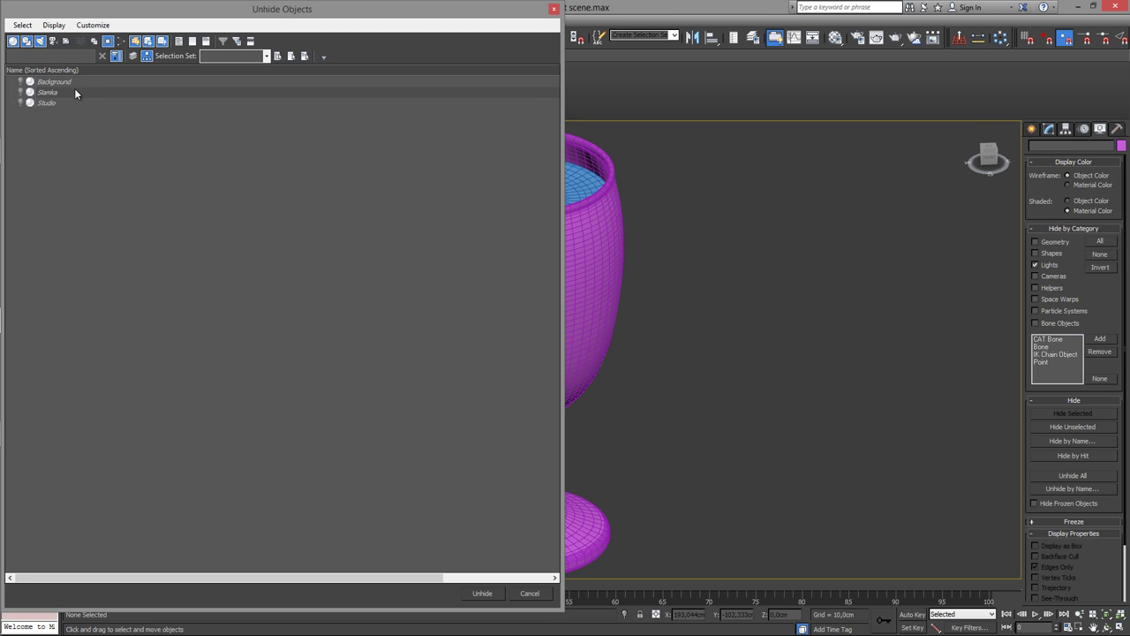
Step: Unhide the Studio backdrop and Slamka straw, switch to Perspective, and show the lights again
left_click(77, 103)
left_click(82, 92, "ctrl")
left_click(482, 593)
scroll(537, 439, "down", 5)
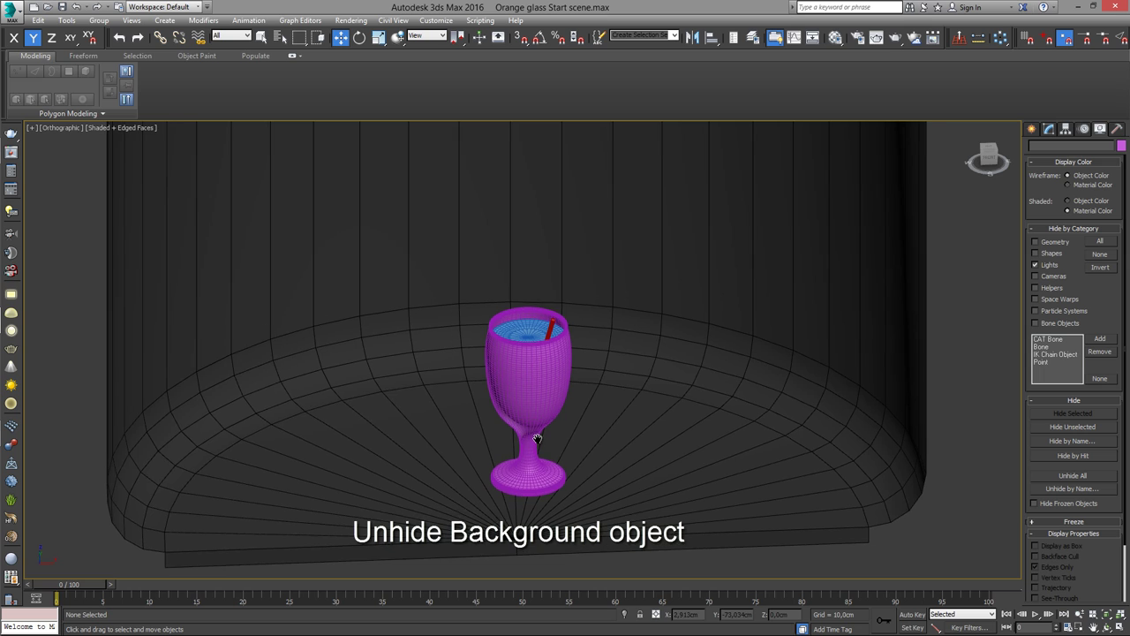
key("p")
scroll(543, 439, "up", 2)
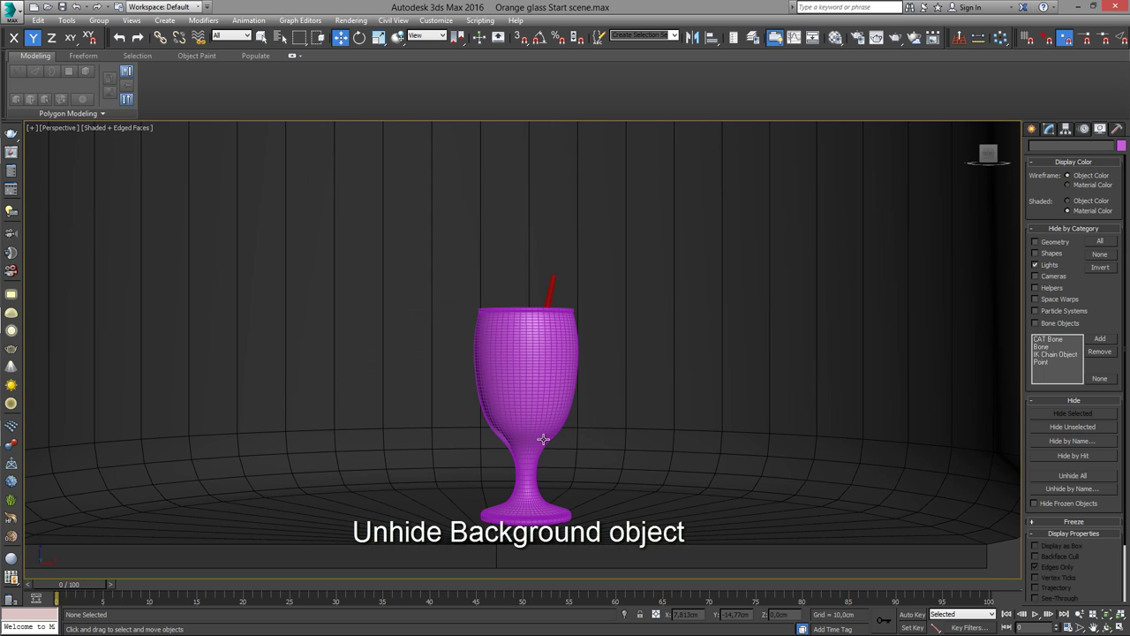
middle_click_drag(536, 472, 545, 475, "alt")
scroll(545, 474, "down", 3)
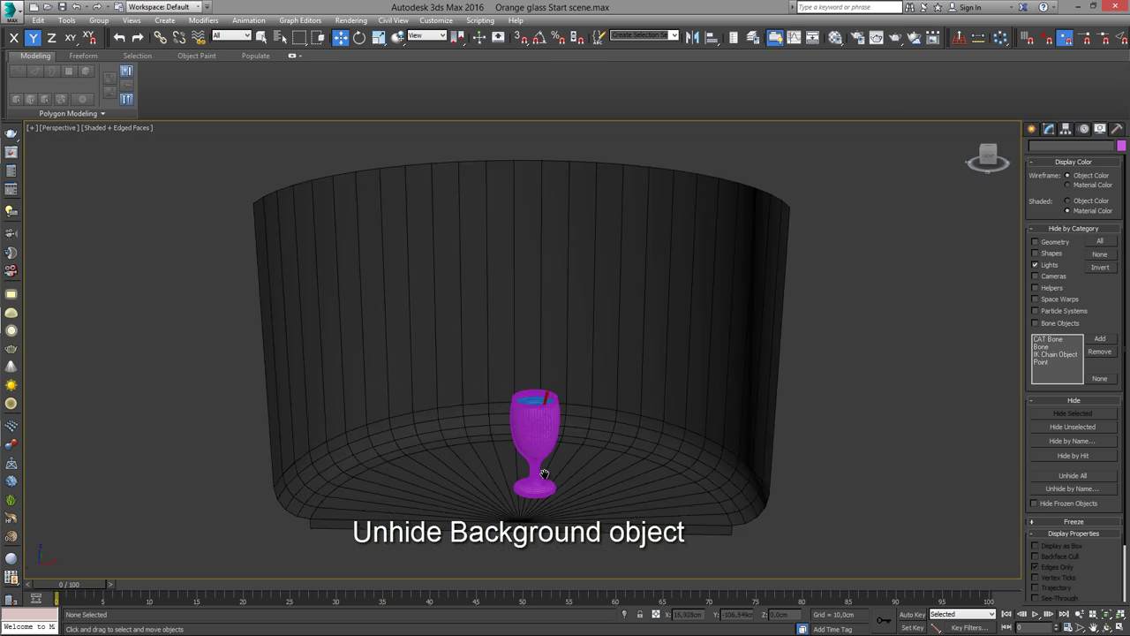
scroll(531, 384, "up", 2)
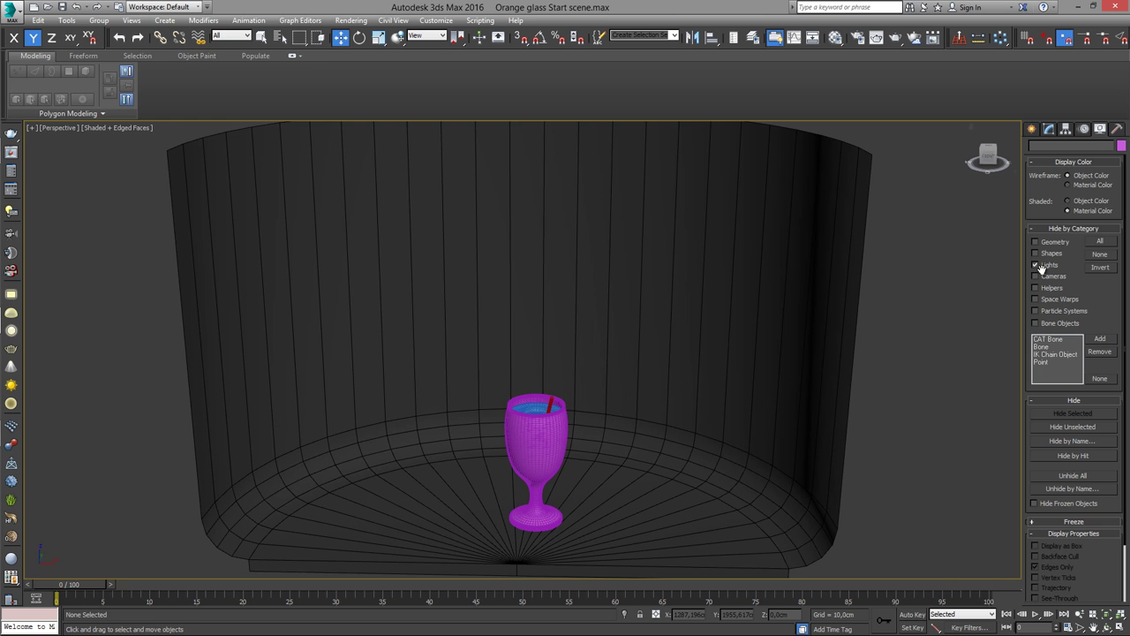
scroll(607, 391, "down", 2)
left_click(543, 353)
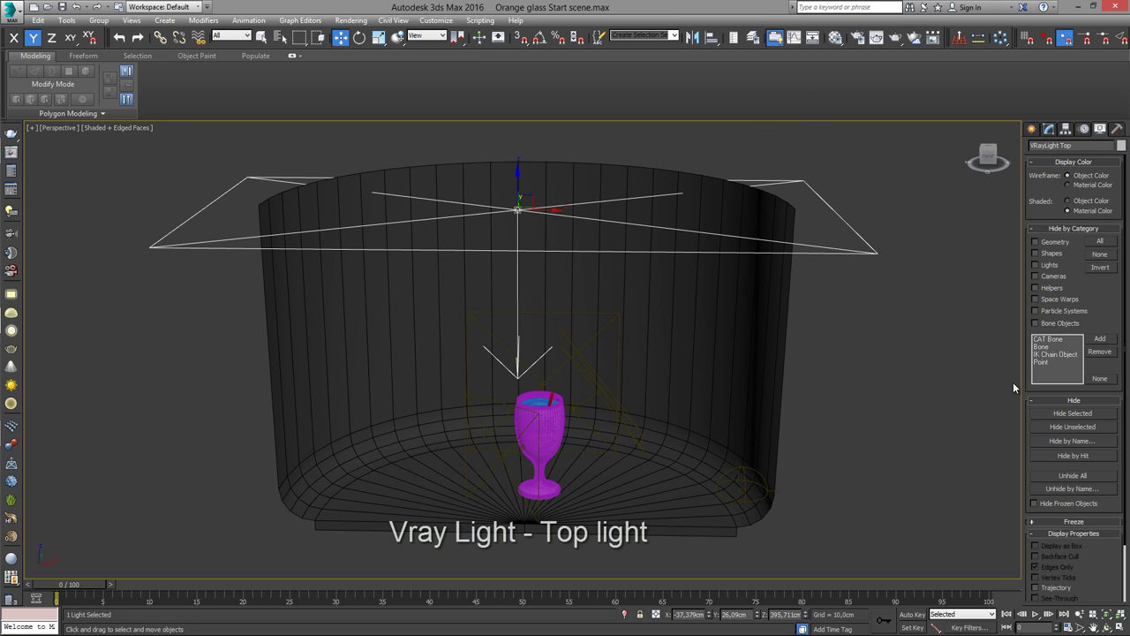
Step: Select VRayLight Top and expand its Options rollout, showing it set to Invisible
left_click(1050, 130)
left_click(1045, 133)
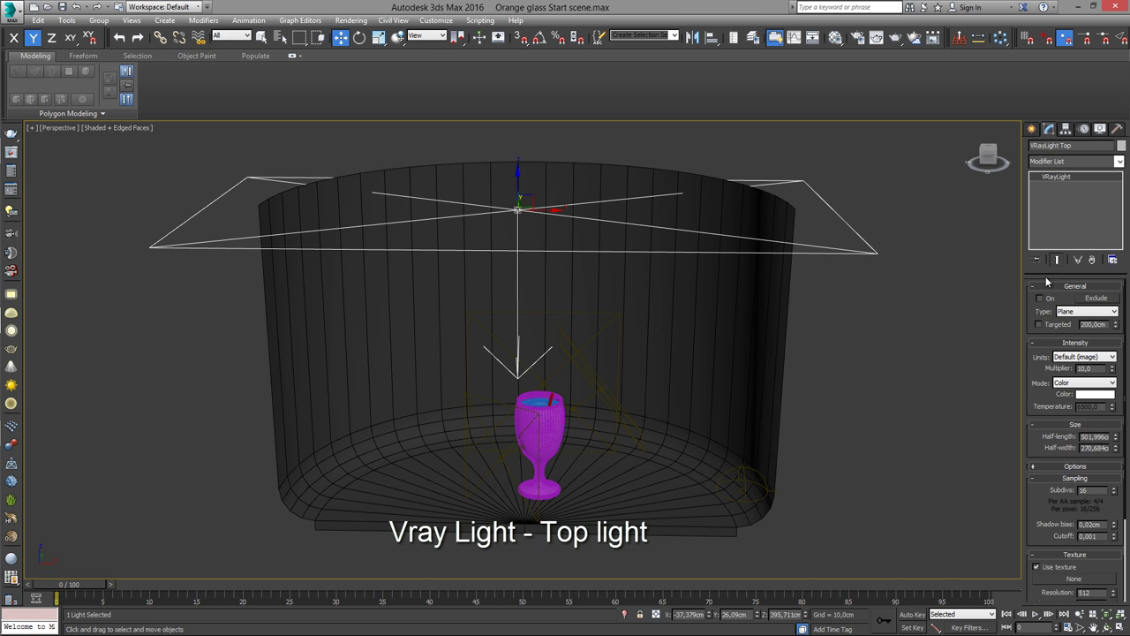
scroll(526, 263, "up", 2)
scroll(530, 263, "down", 2)
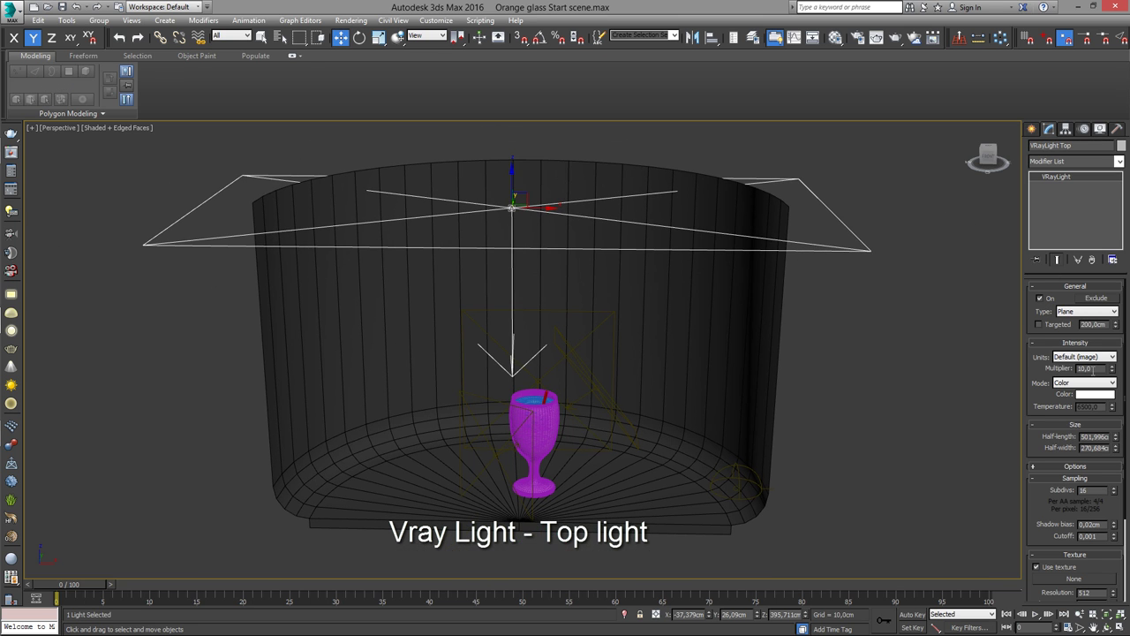
scroll(1079, 410, "down", 3)
double_click(1079, 417)
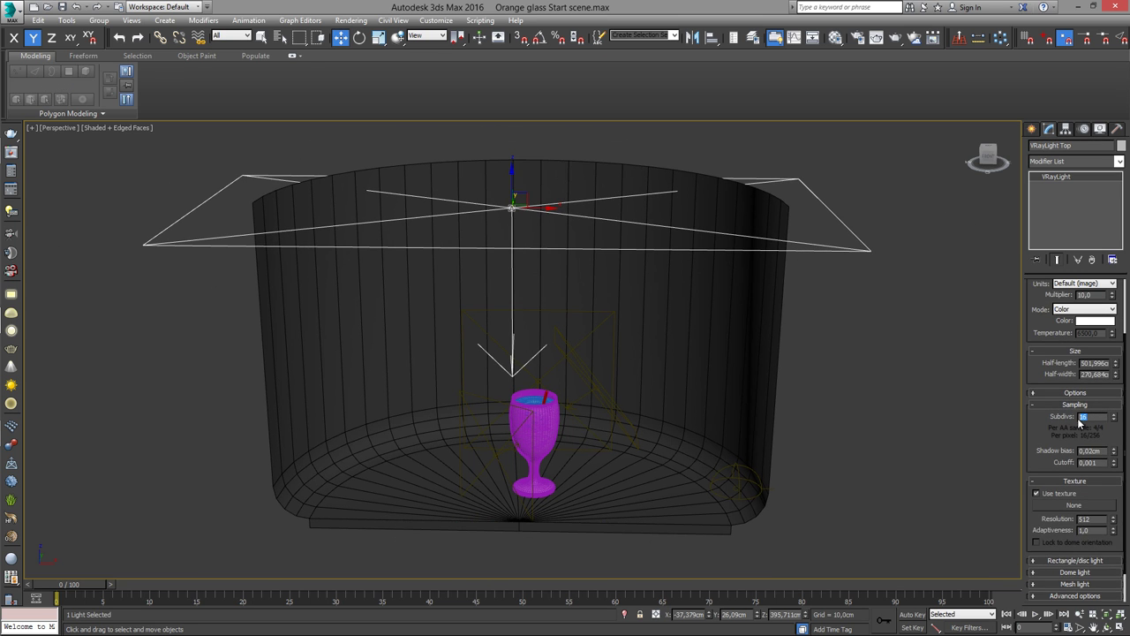
scroll(1040, 429, "down", 2)
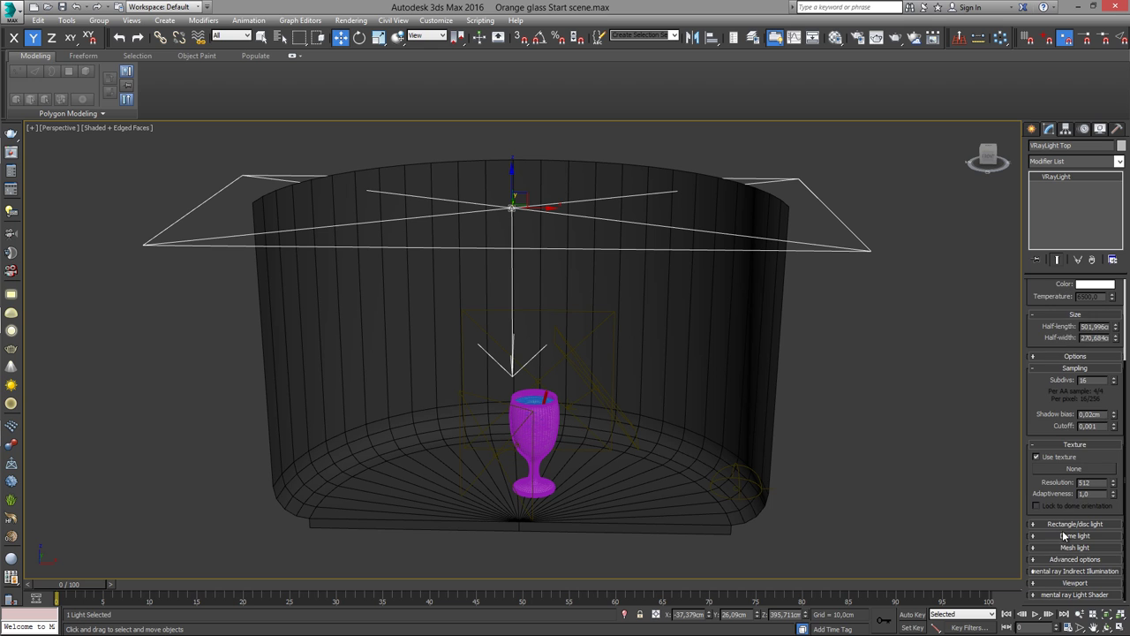
left_click(1073, 356)
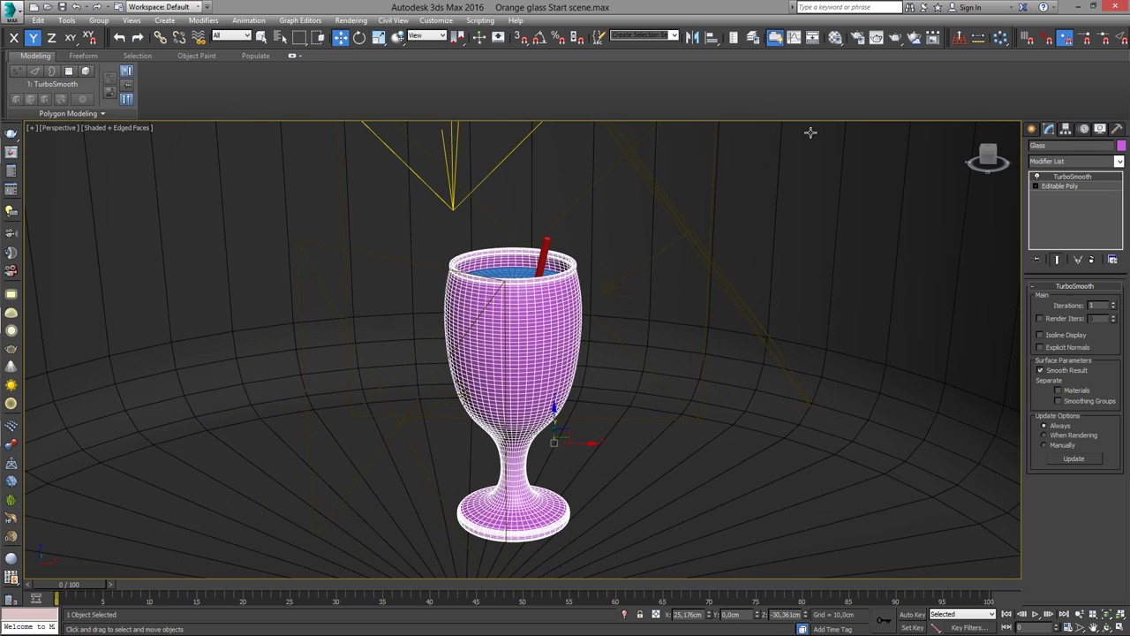
Step: Open material slot 01 and confirm its white reflection and black diffuse colours
left_click(832, 39)
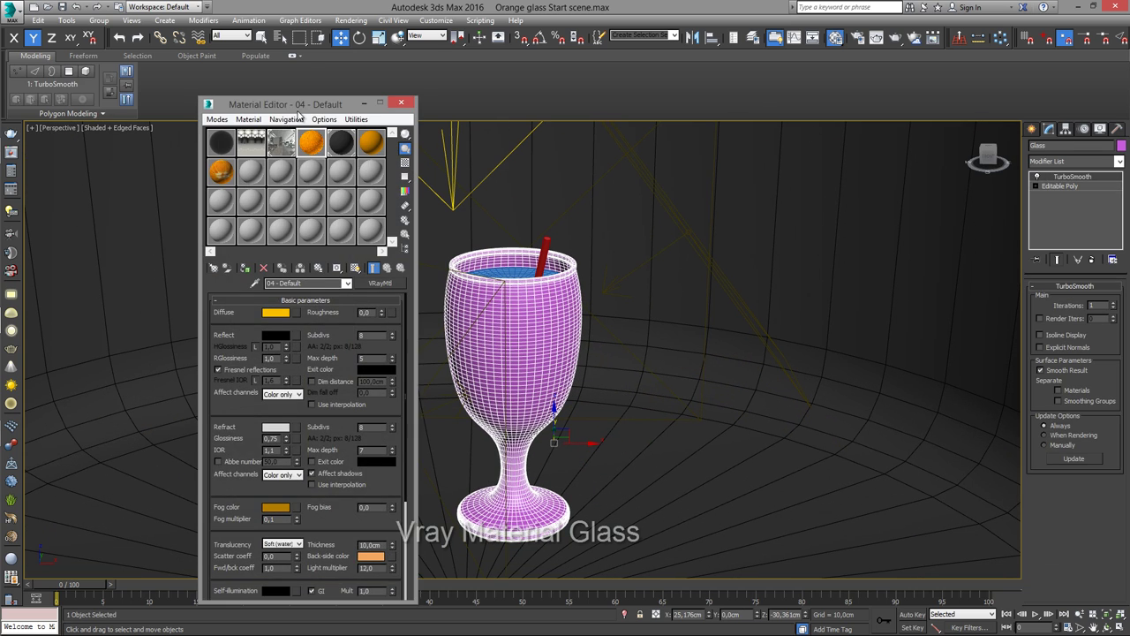
left_click(187, 261)
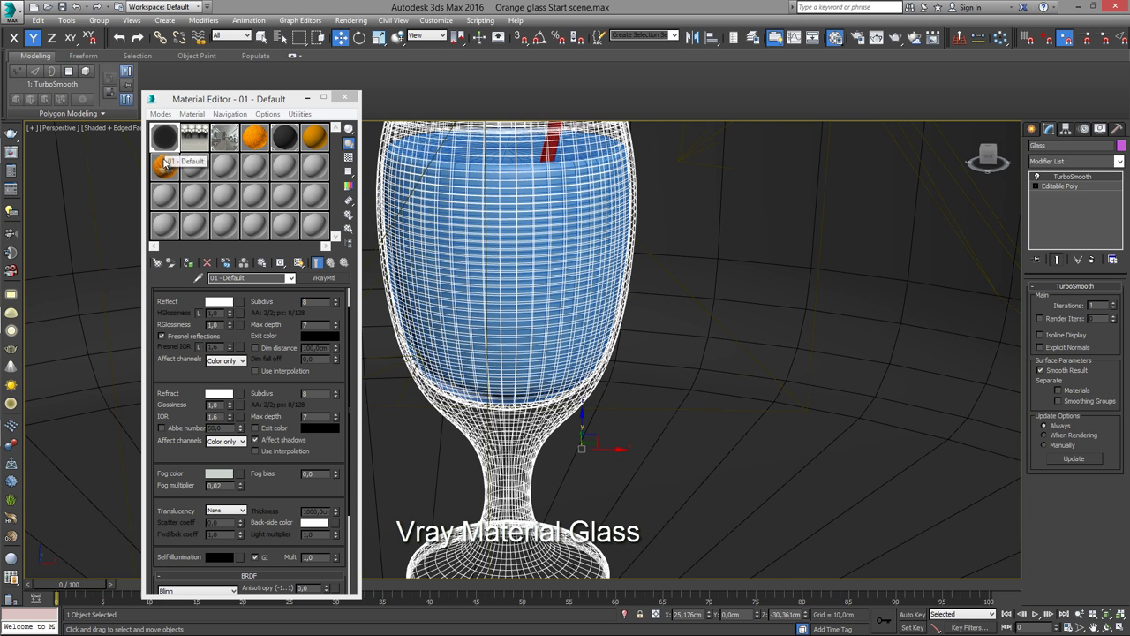
left_click(214, 302)
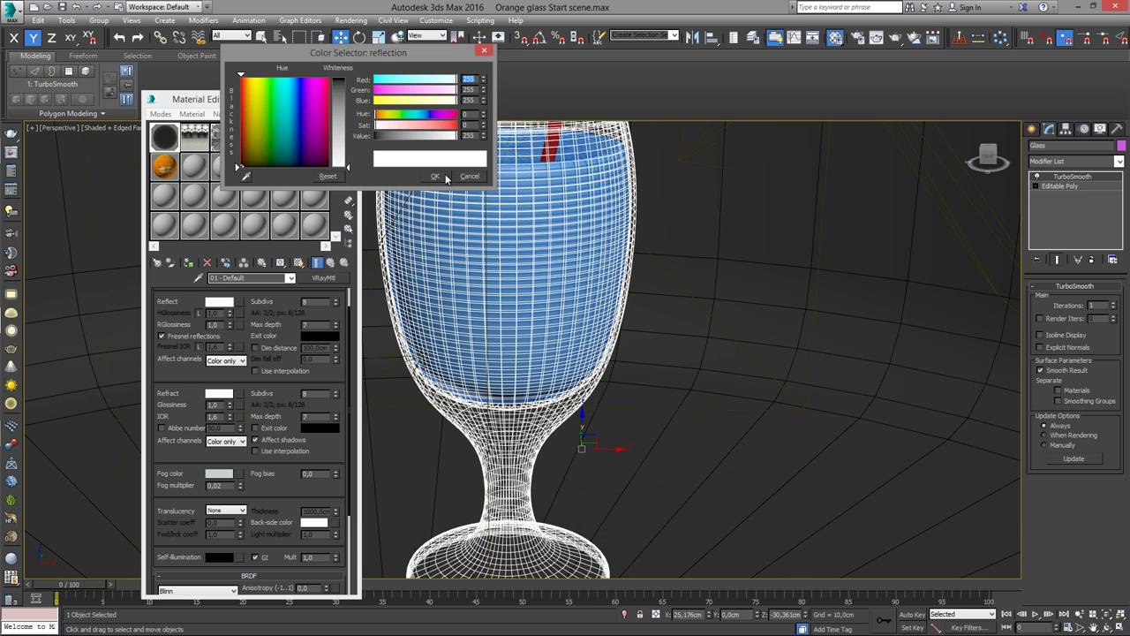
scroll(232, 303, "up", 1)
left_click(229, 307)
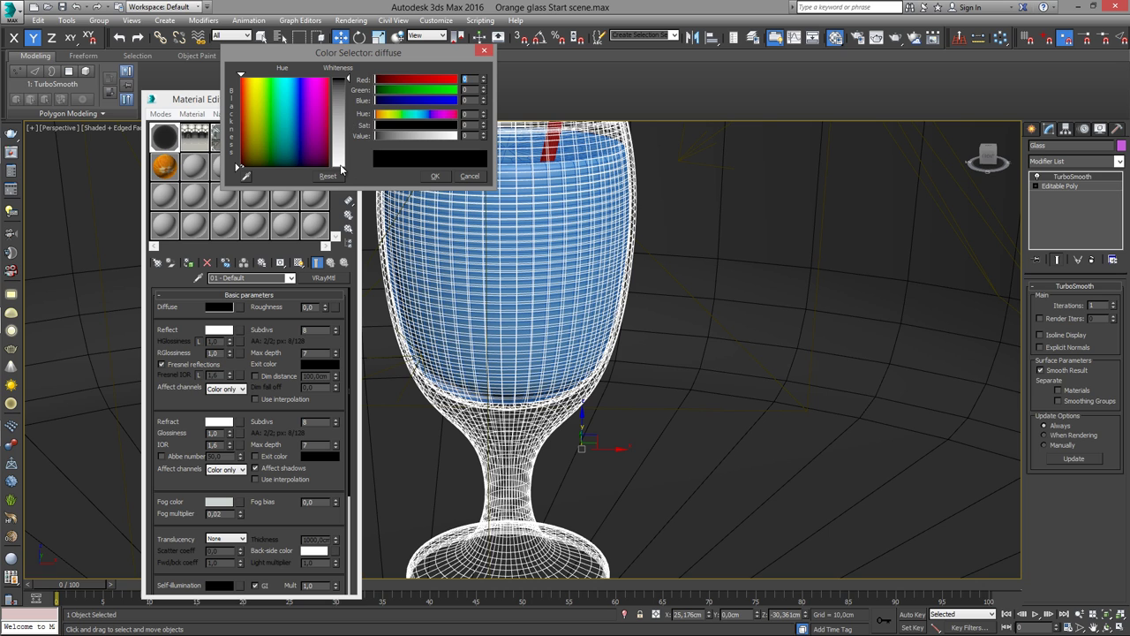
left_click(434, 177)
Step: Confirm the white refraction colour and the pale fog colour with multiplier 0,02
scroll(229, 397, "down", 1)
scroll(230, 398, "down", 1)
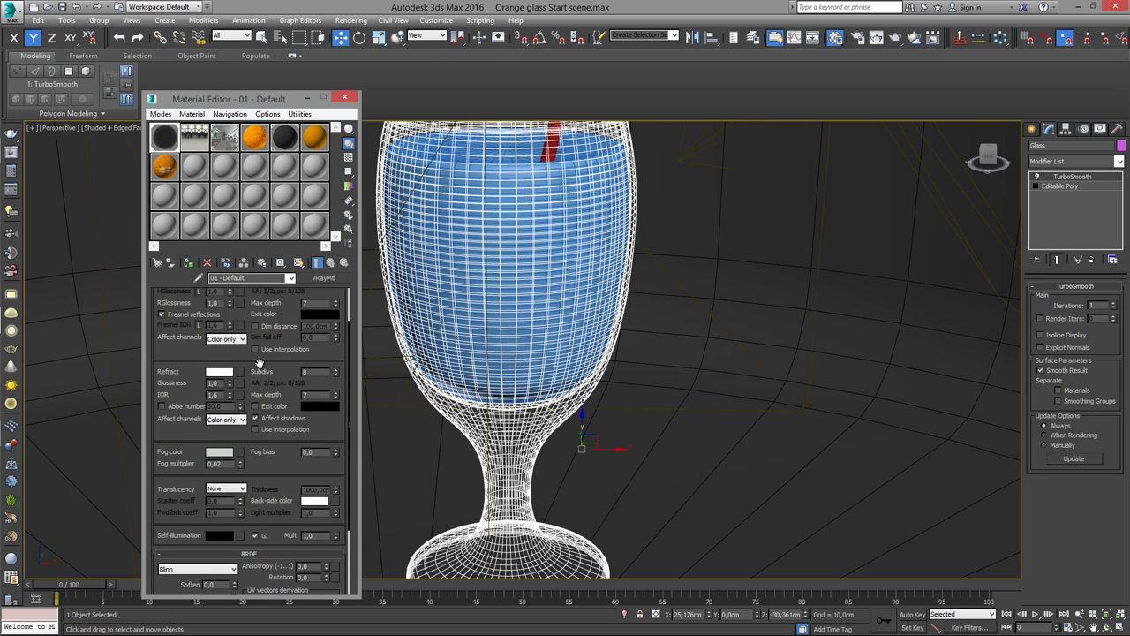
scroll(230, 371, "down", 1)
left_click(219, 348)
left_click(433, 177)
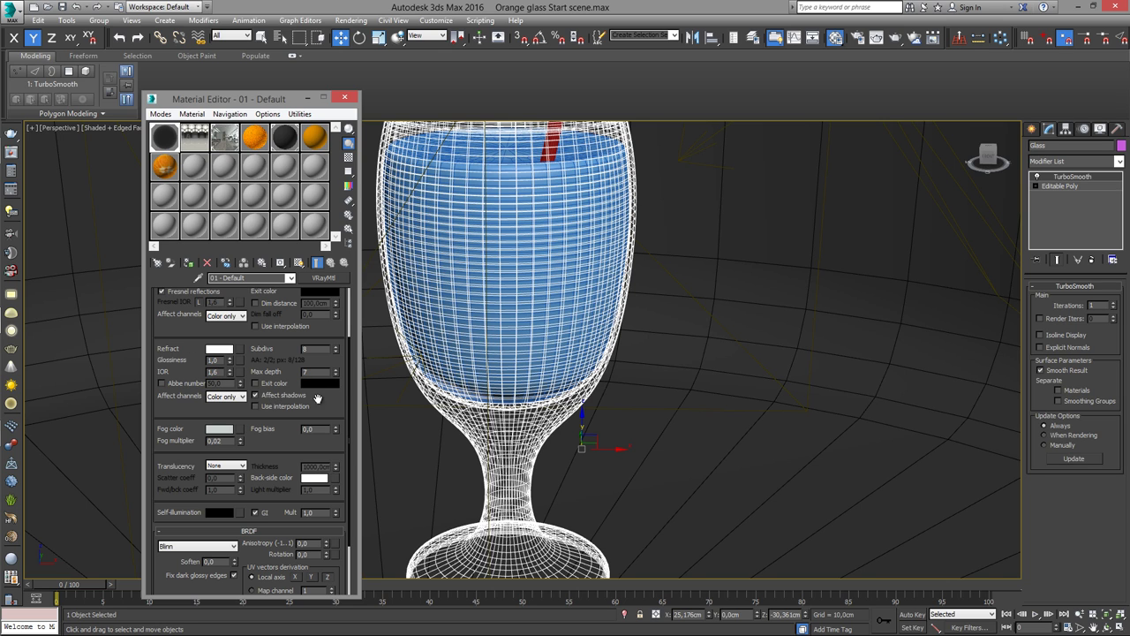
scroll(166, 376, "down", 3)
left_click(218, 359)
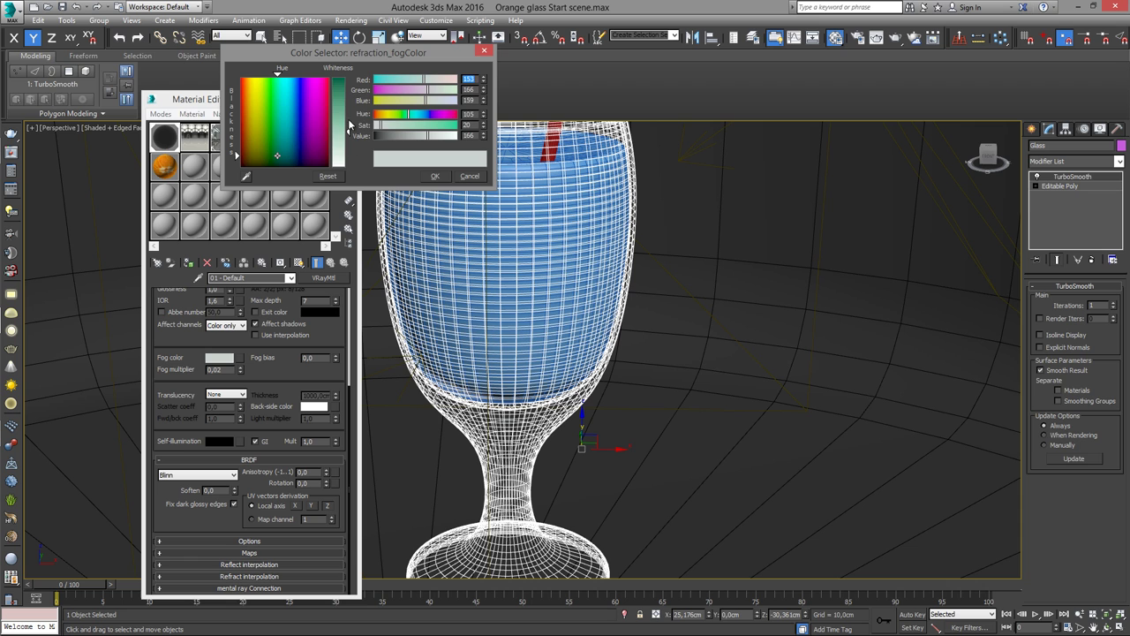
left_click(433, 176)
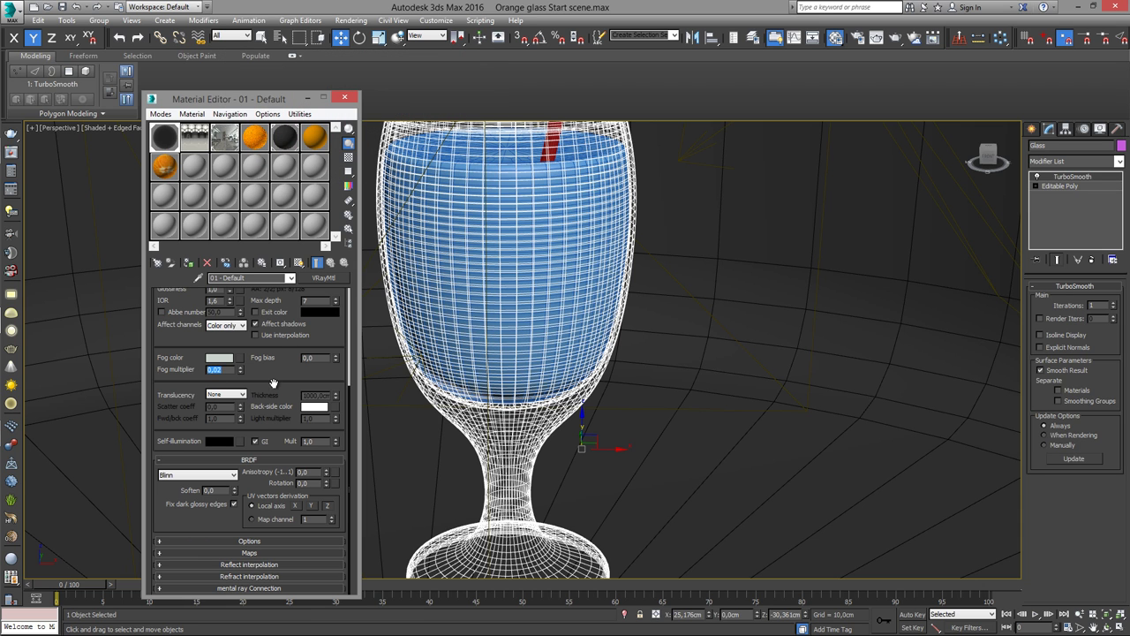
Step: Drag the Orange liquid along X out to the right of the goblet, then reselect the Glass
key("z")
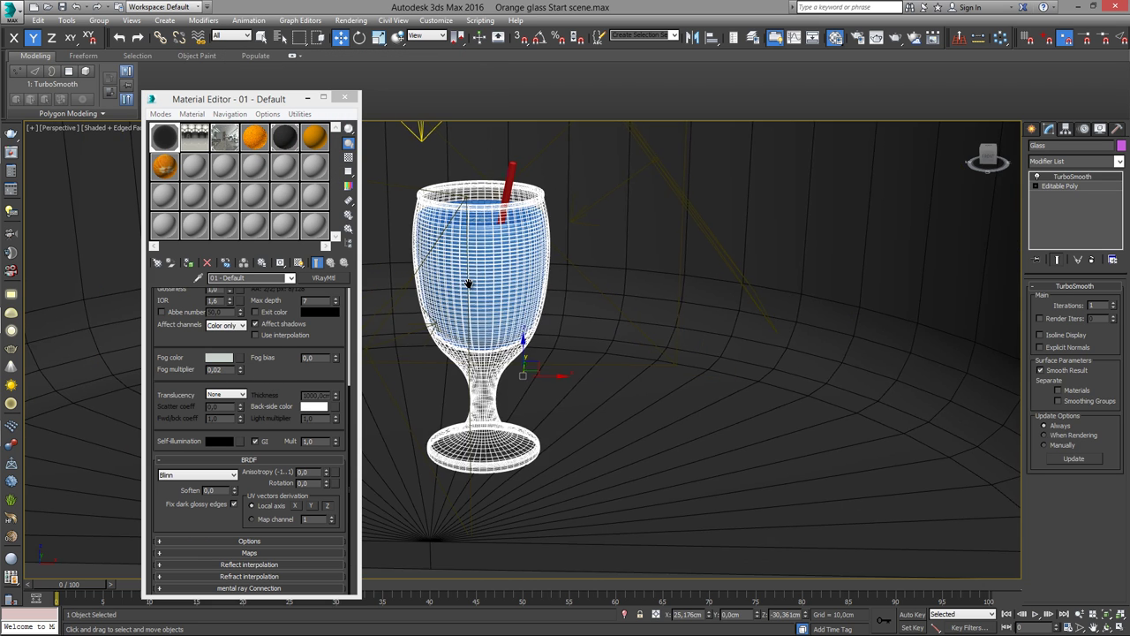
key("m")
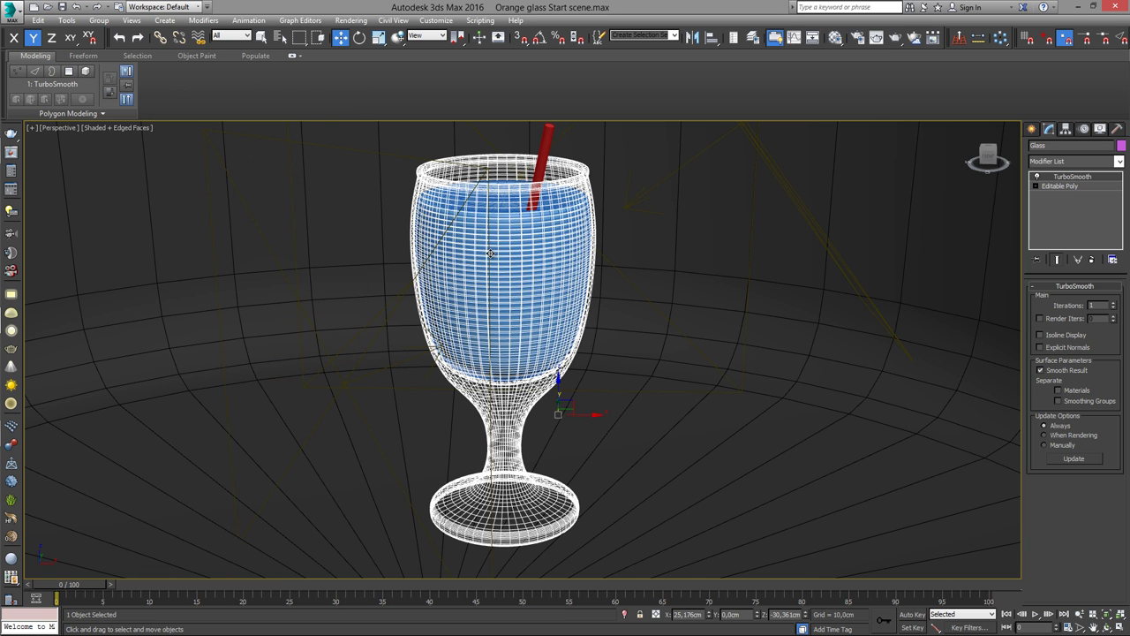
left_click(490, 254)
left_click(533, 290)
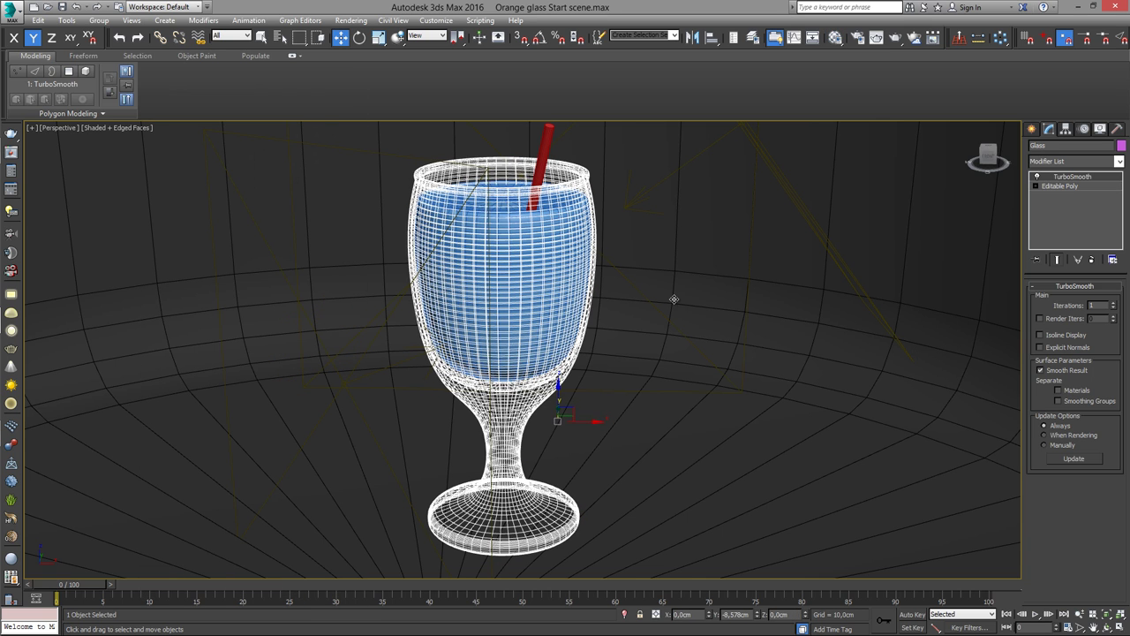
left_click(537, 285)
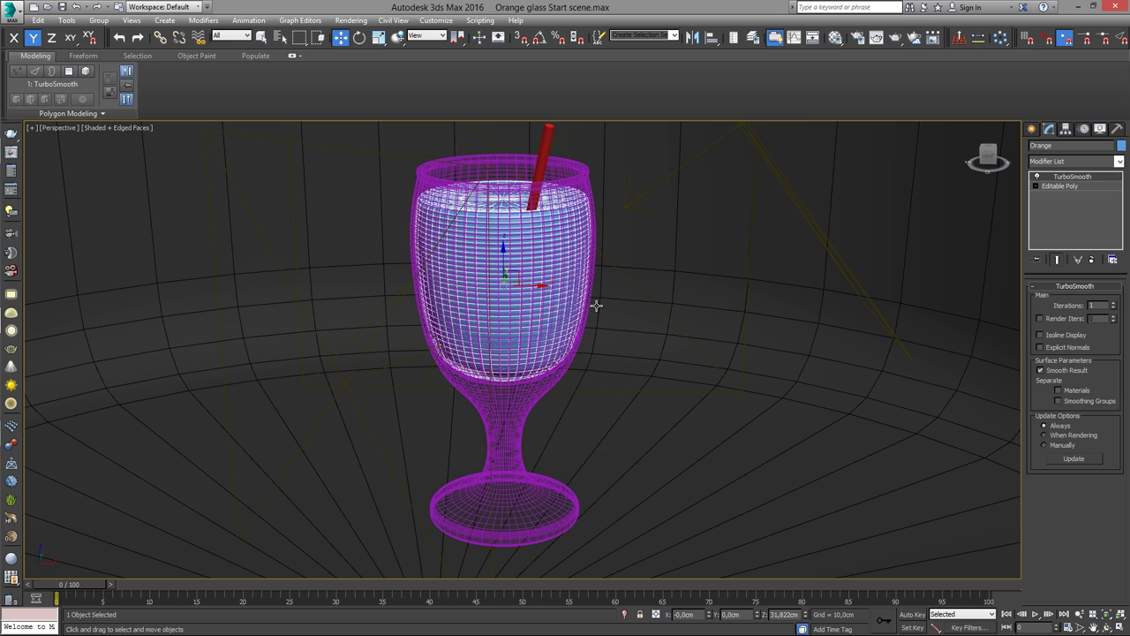
left_click_drag(536, 287, 903, 300)
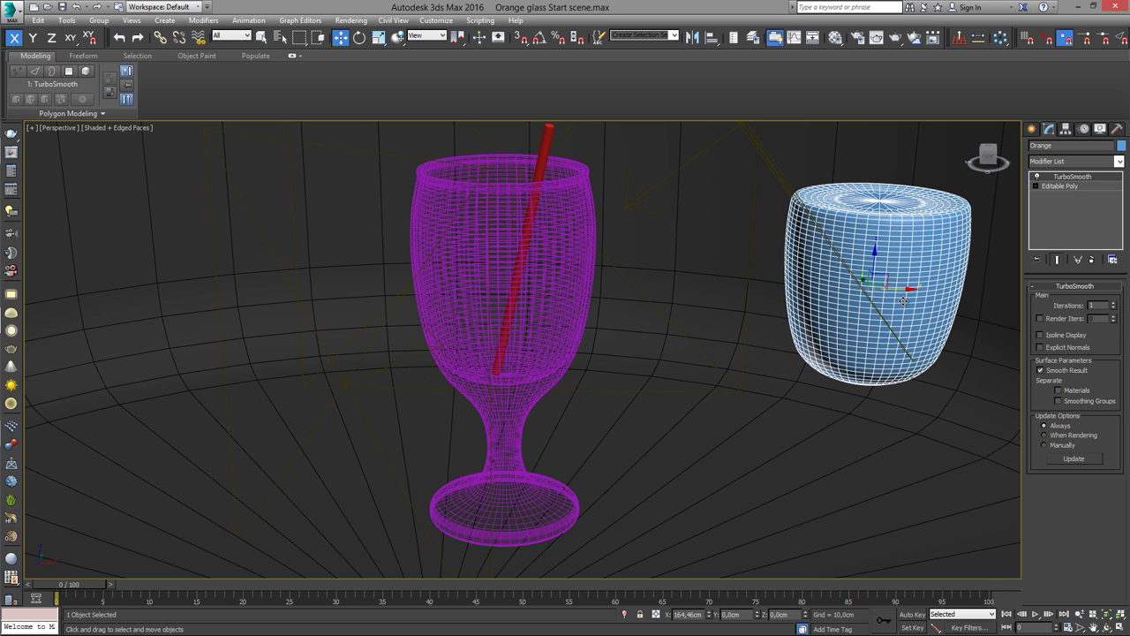
left_click(521, 323)
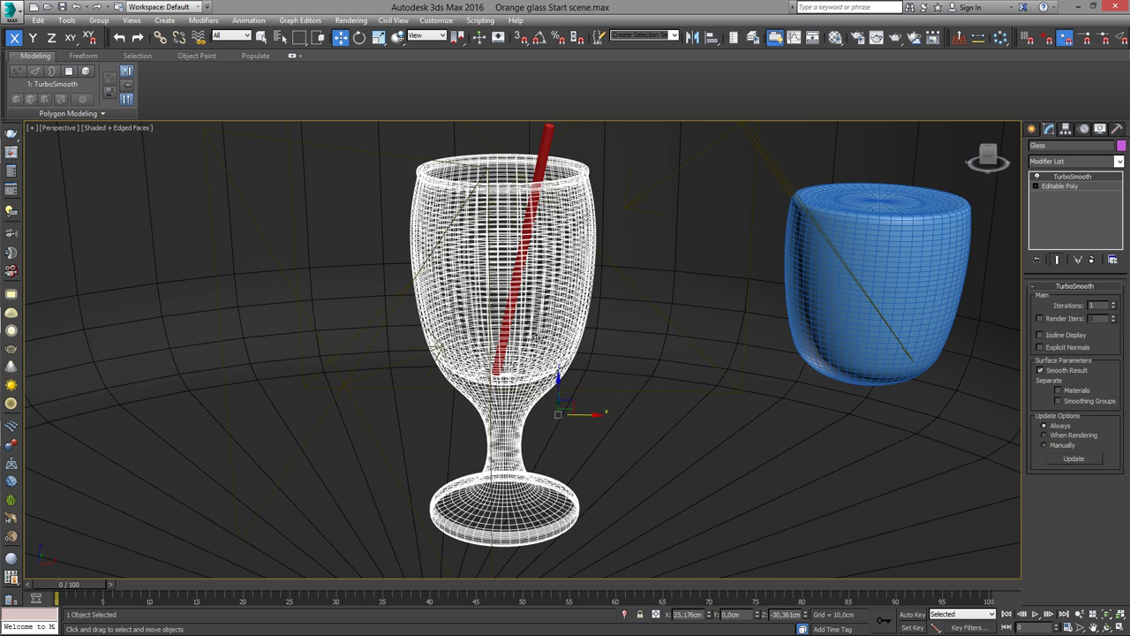
Step: Show safe frames in the Front view and pan and zoom until the goblet fills the frame
key("f")
scroll(532, 360, "up", 1)
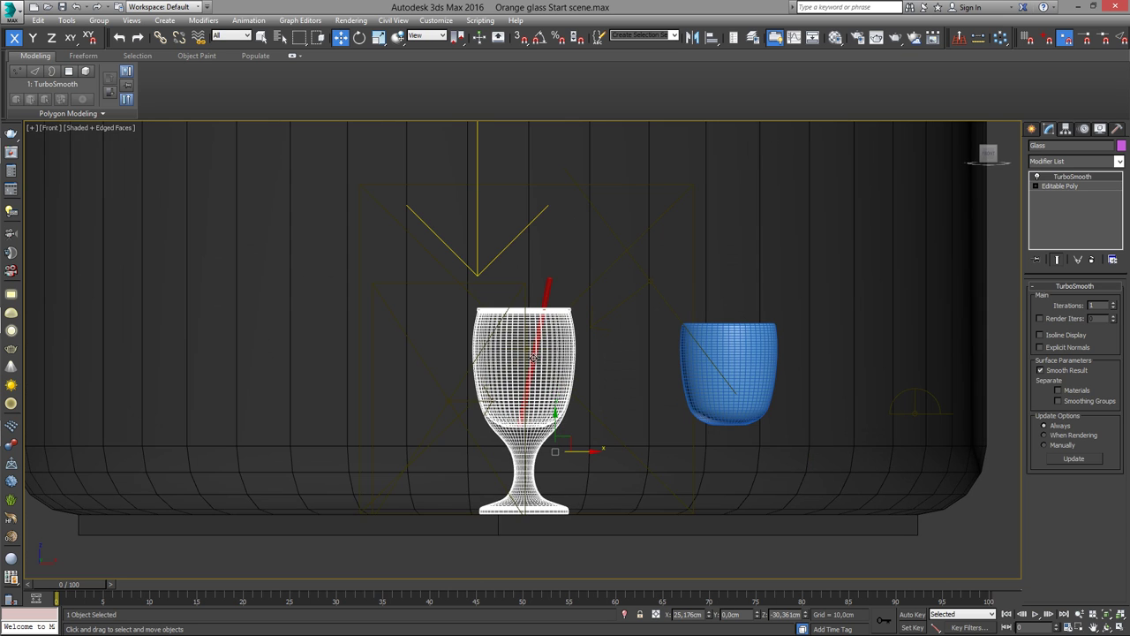
key("shift+f")
scroll(530, 353, "up", 2)
scroll(546, 349, "up", 2)
mouse_move(545, 347)
middle_mouse_down()
mouse_move(543, 303)
mouse_move(539, 336)
middle_mouse_up()
left_click(1078, 612)
mouse_move(561, 477)
left_mouse_down()
mouse_move(563, 458)
mouse_move(357, 465)
left_mouse_up()
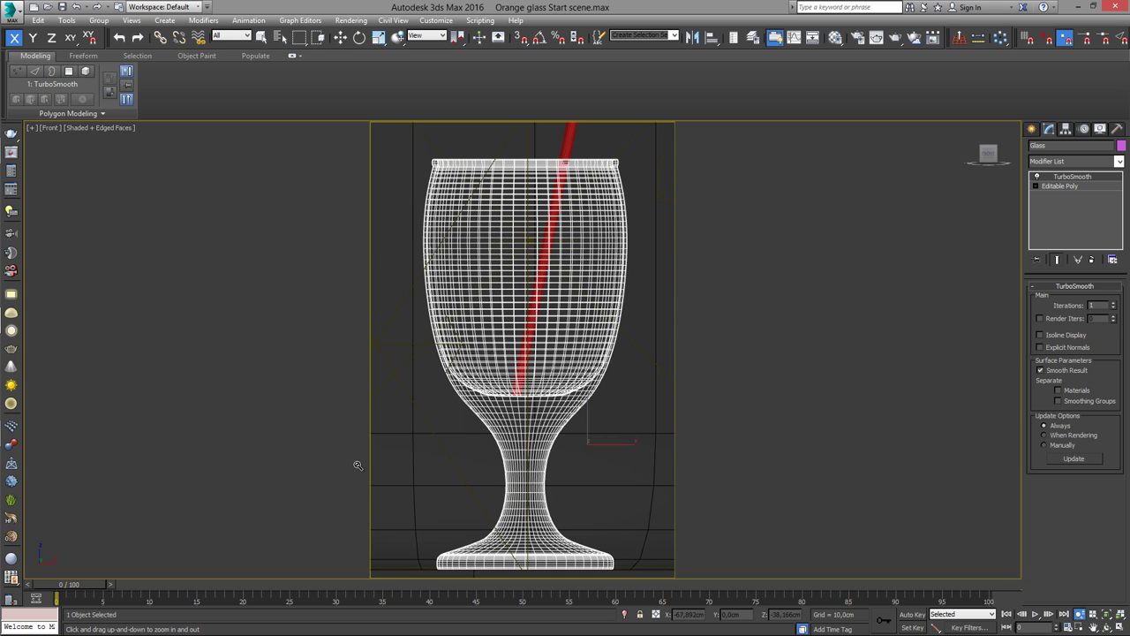
Step: Make a first test render of the empty goblet, then minimize the V-Ray log and frame buffer
left_click(888, 43)
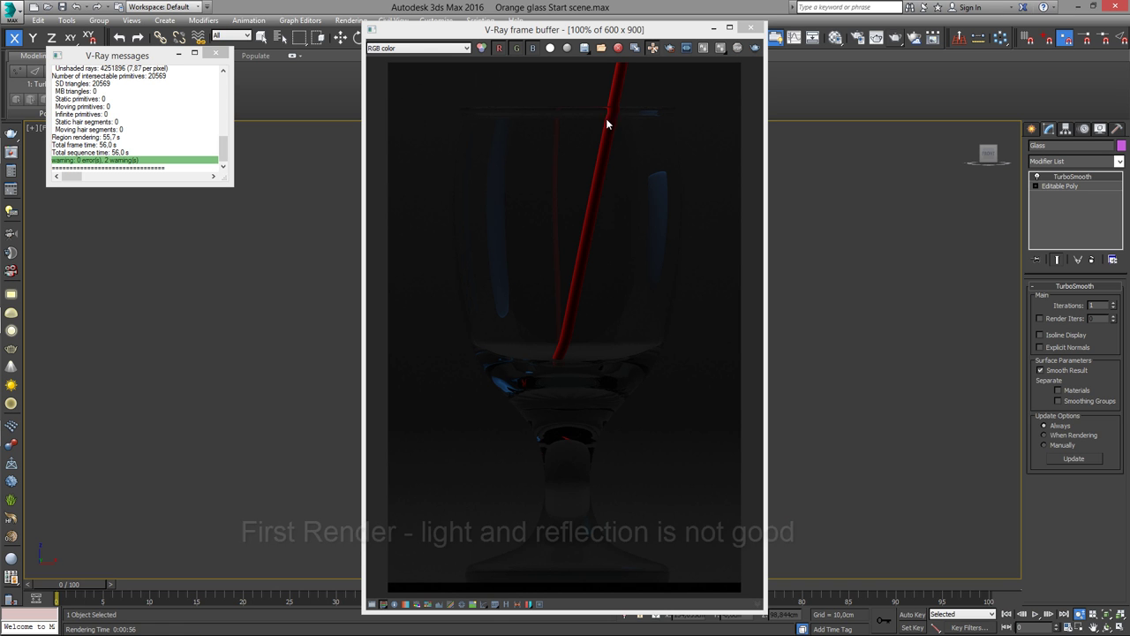
left_click(193, 54)
left_click(713, 28)
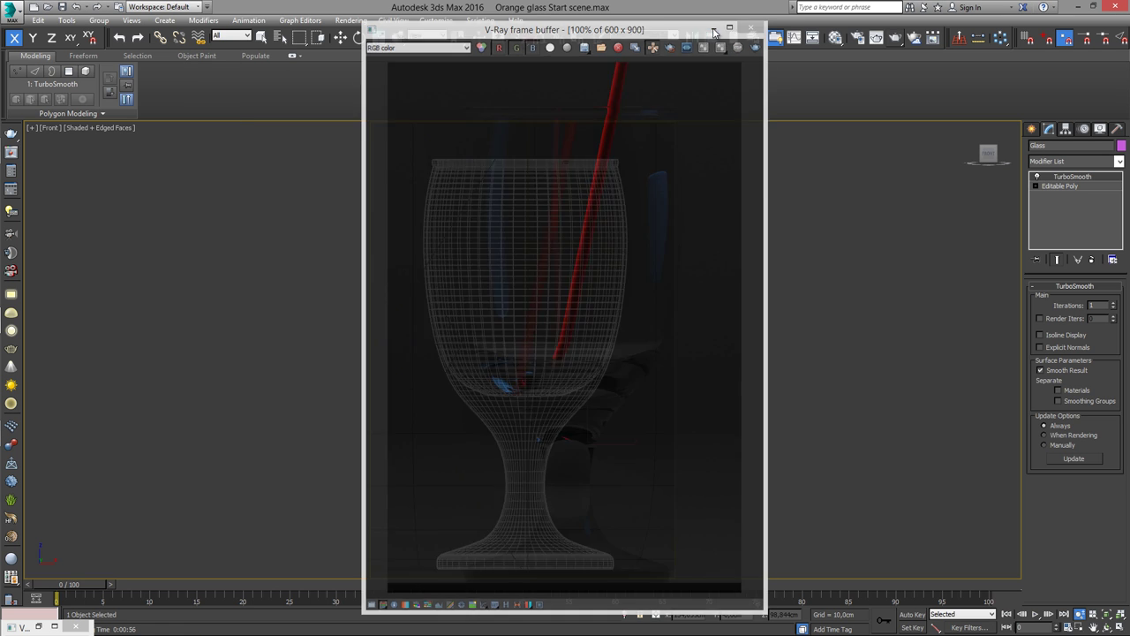
Step: Select the VRay dome light and enable its Affect reflections and Texture options
scroll(419, 301, "down", 2)
key("w")
left_click(396, 263)
scroll(366, 379, "up", 2)
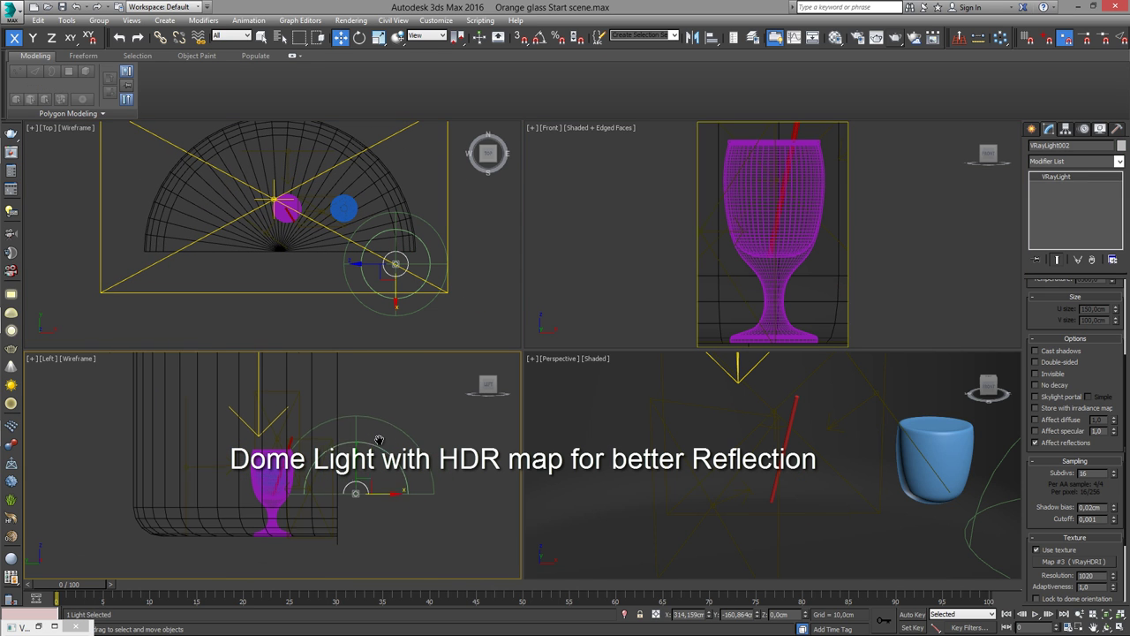
scroll(391, 260, "up", 2)
scroll(391, 256, "up", 1)
scroll(1033, 517, "up", 3)
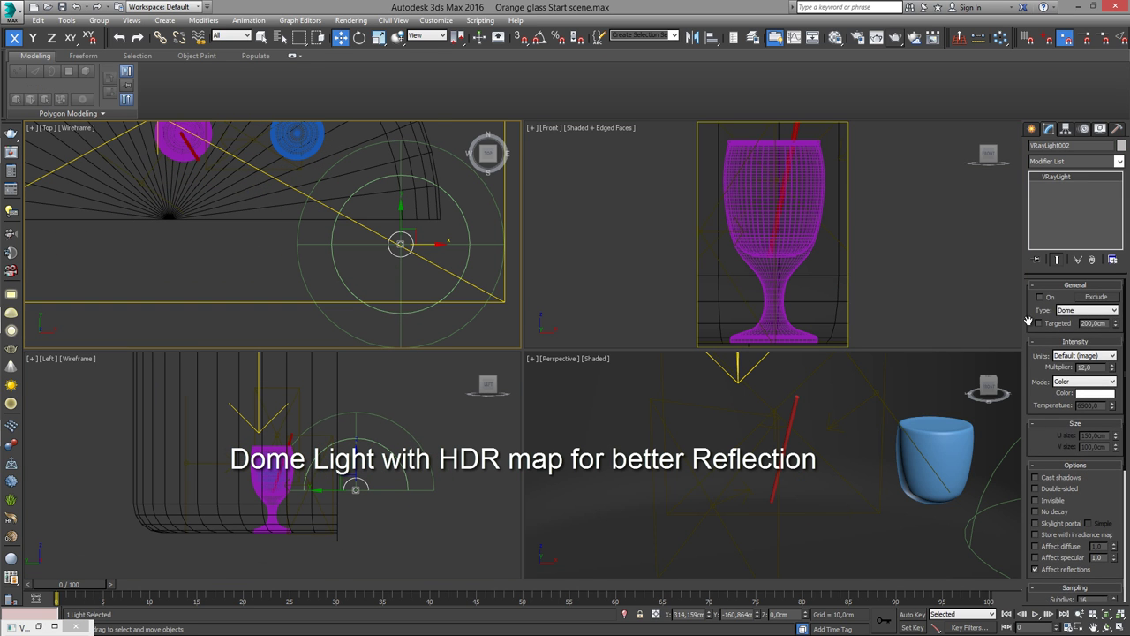
scroll(1045, 366, "down", 1)
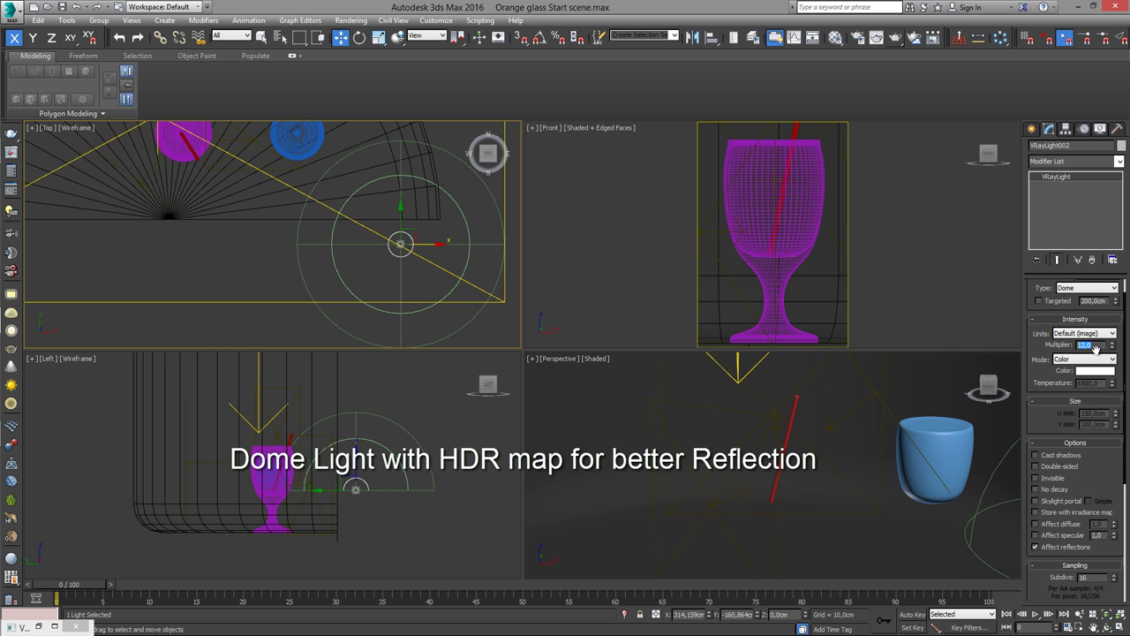
scroll(1050, 417, "down", 4)
scroll(1078, 450, "down", 2)
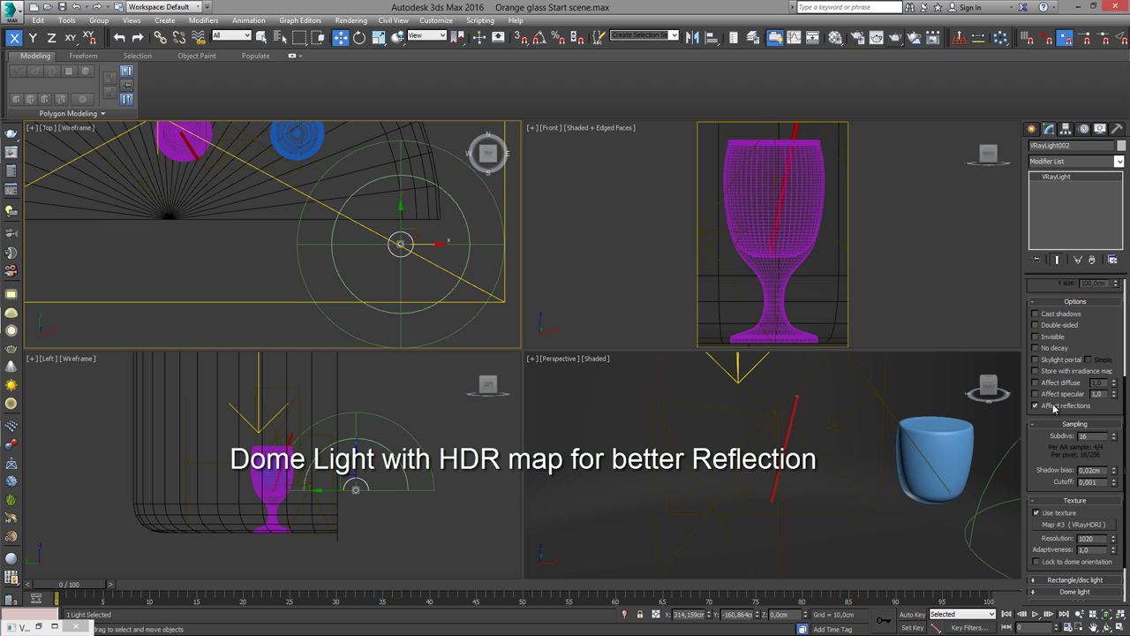
left_click_drag(1035, 458, 1044, 354)
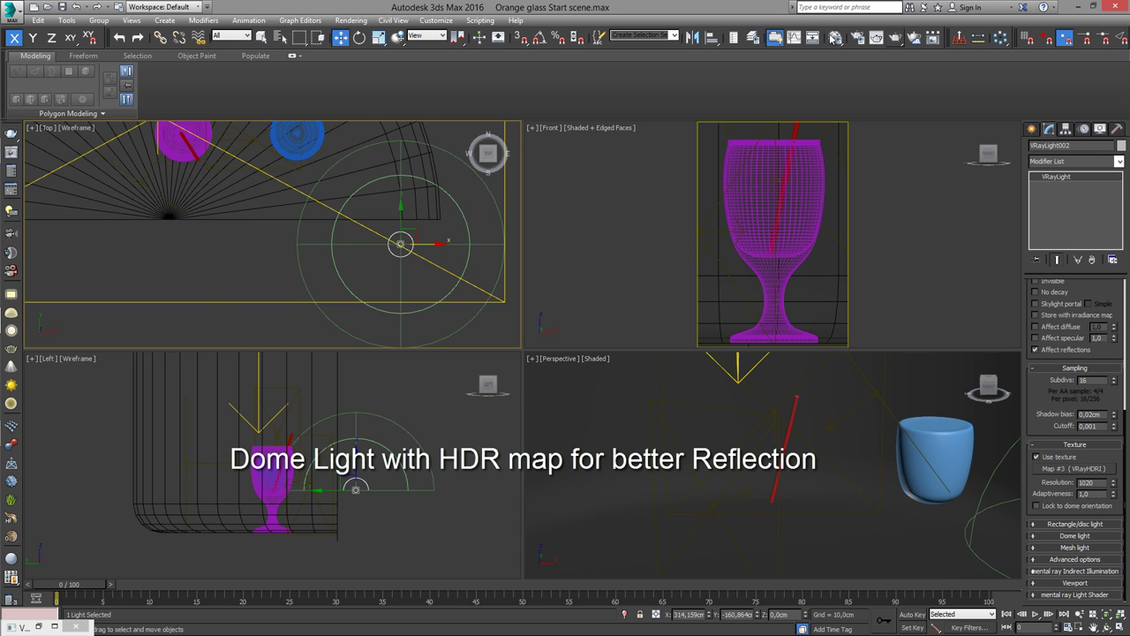
Step: Drag the dome light's VRayHDRI Map #3 into a Material Editor slot as an Instance
left_click(835, 38)
left_click(225, 137)
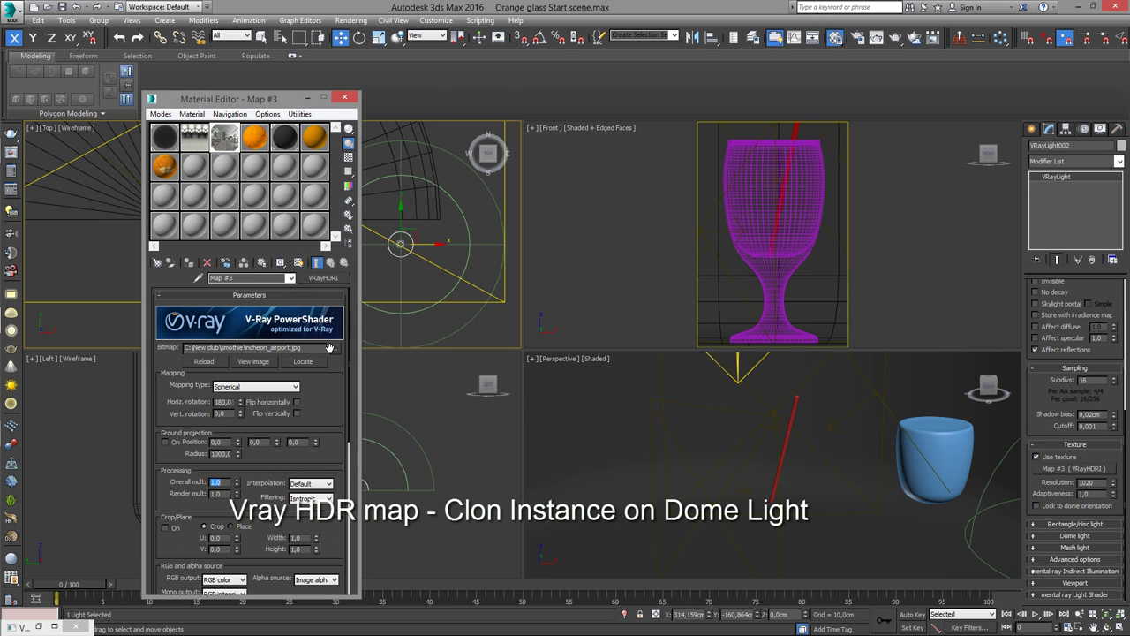
left_click(329, 347)
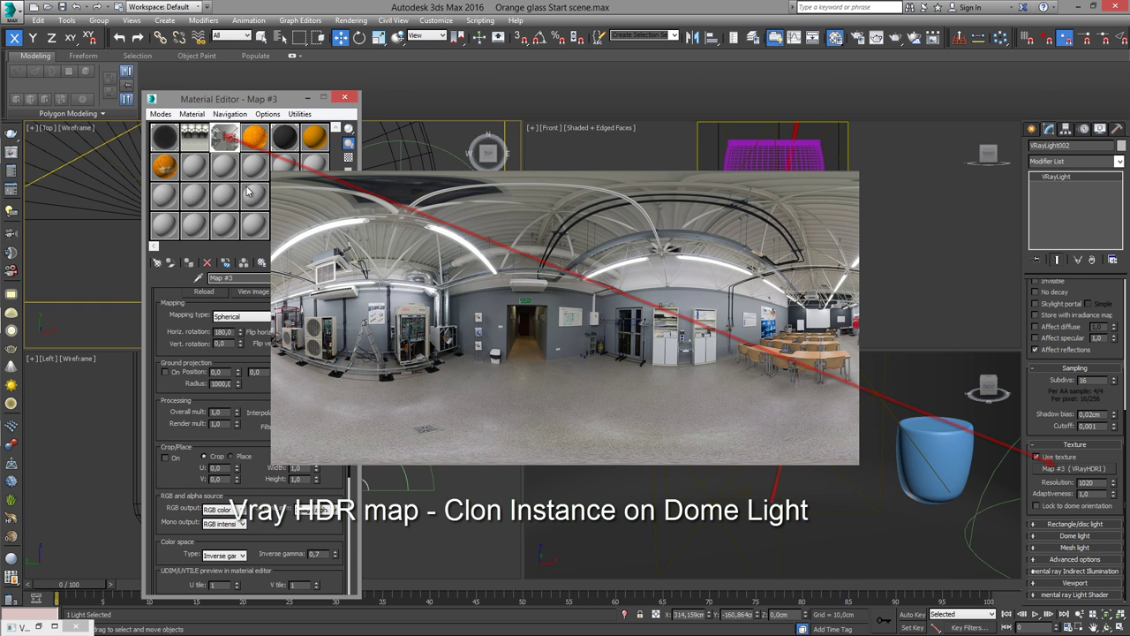
left_click_drag(225, 137, 893, 468)
left_click_drag(1062, 475, 1055, 467)
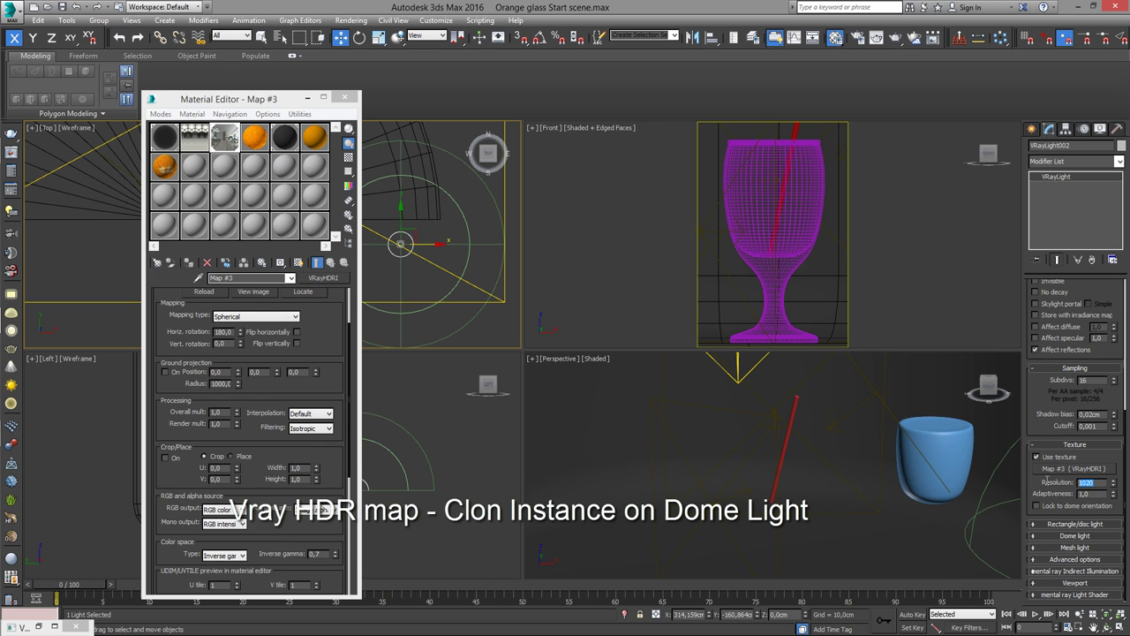
middle_click(634, 276)
Step: Re-render with the HDR reflections, draw a central region render, then close the render window and Material Editor
left_click(894, 38)
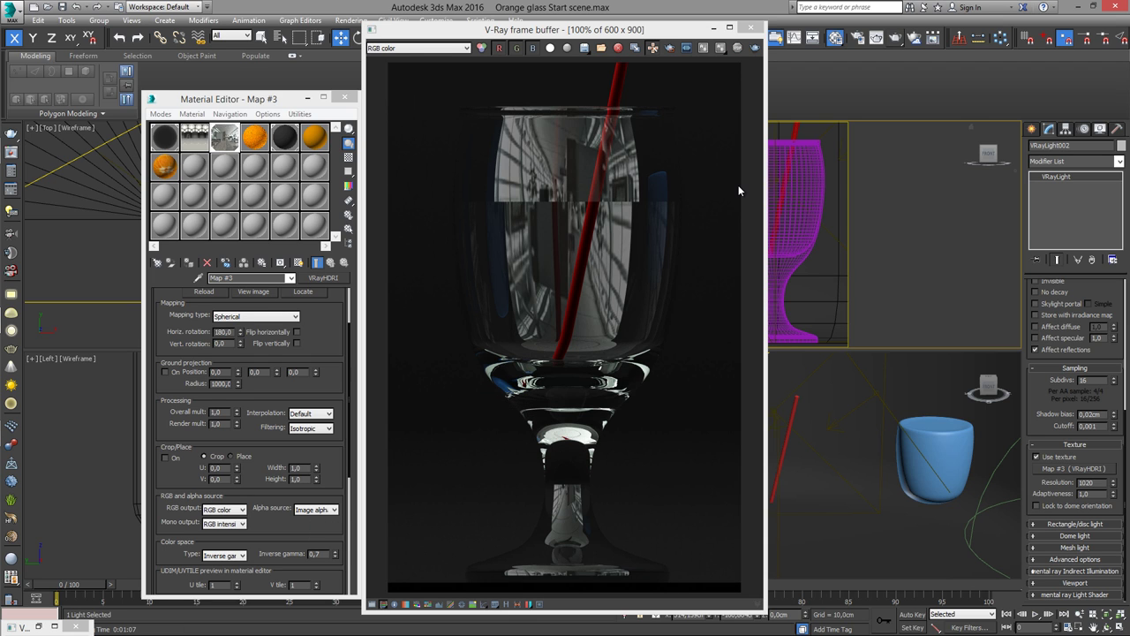
left_click(670, 47)
left_click_drag(565, 62, 702, 596)
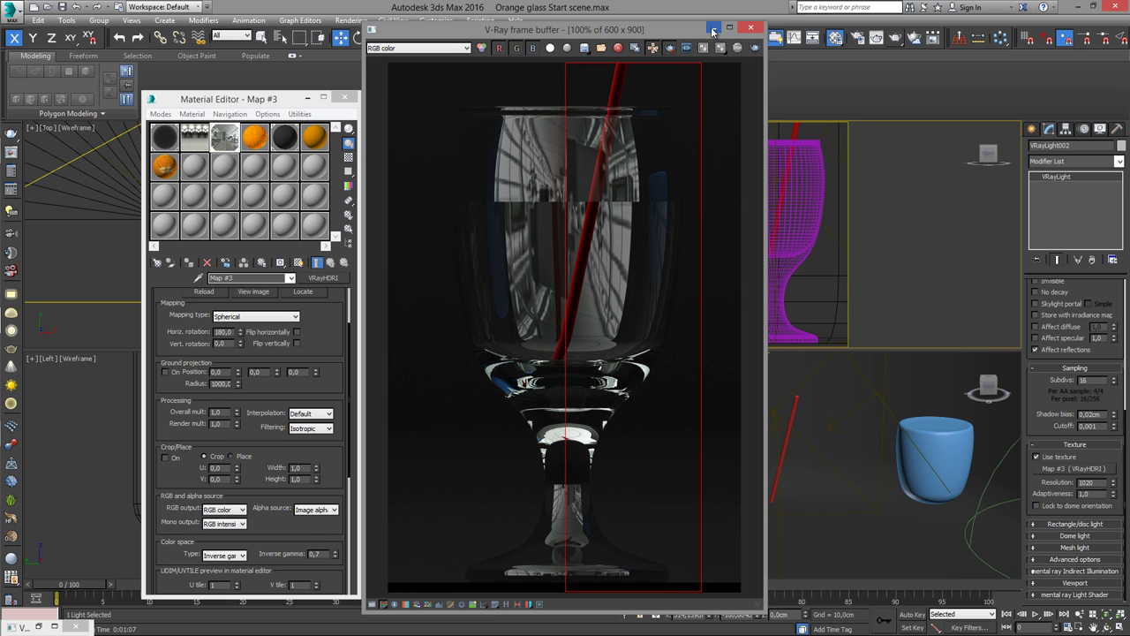
left_click(713, 29)
left_click(308, 97)
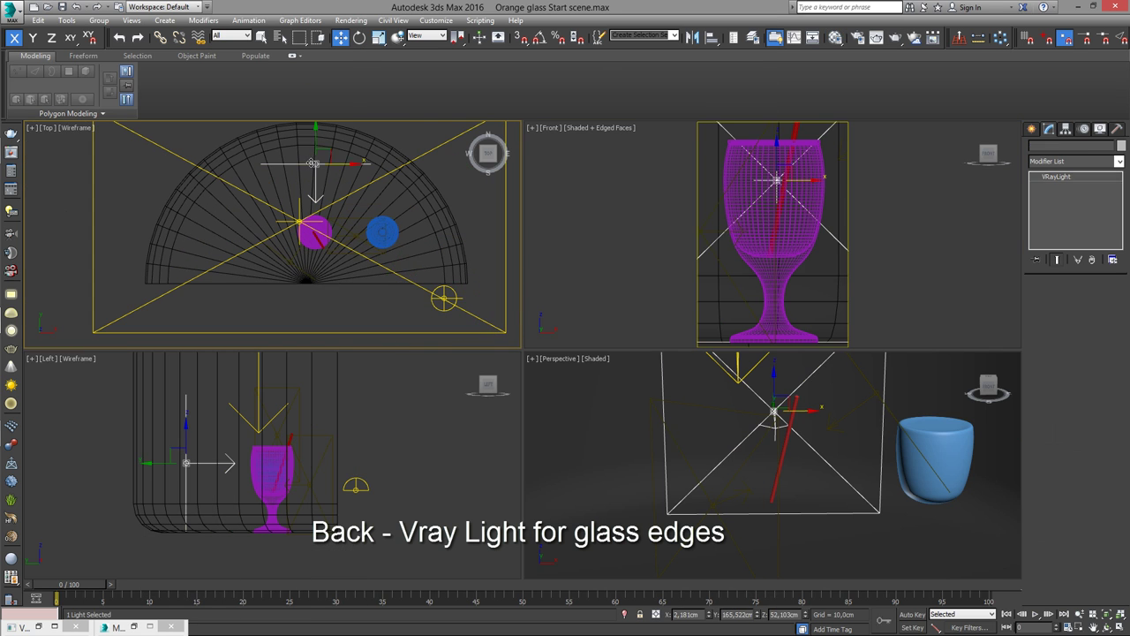
Step: Nudge VRayLight Back along X and set its Include list to only the Glass object
middle_click_drag(289, 465, 324, 481)
left_click_drag(249, 478, 250, 478)
scroll(1045, 454, "up", 5)
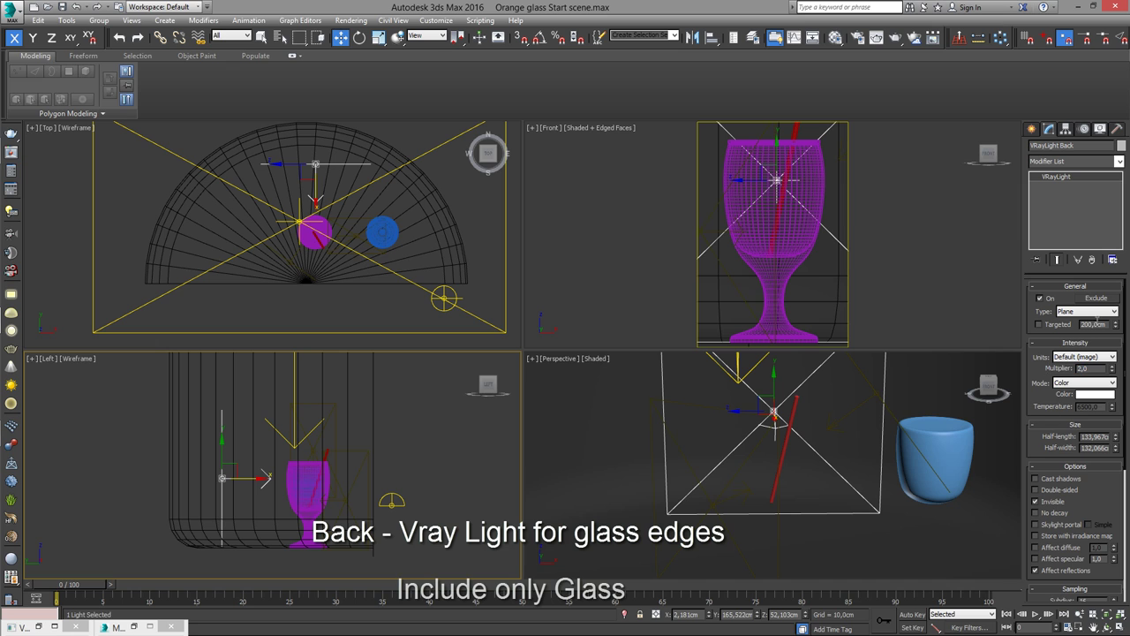
left_click(1096, 297)
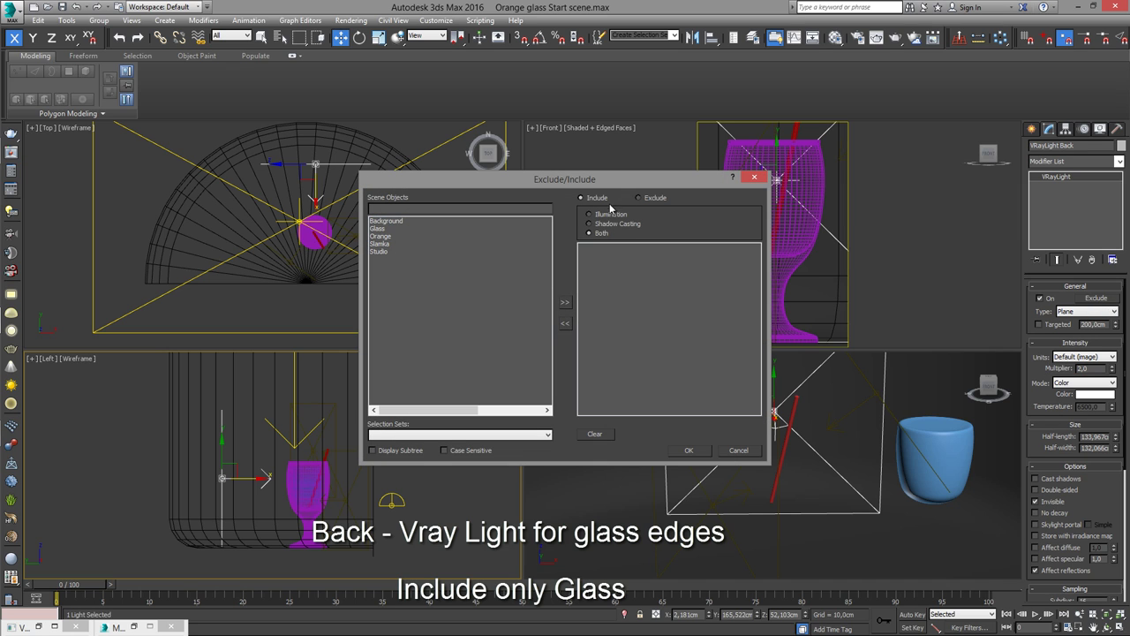
left_click(386, 229)
left_click(565, 300)
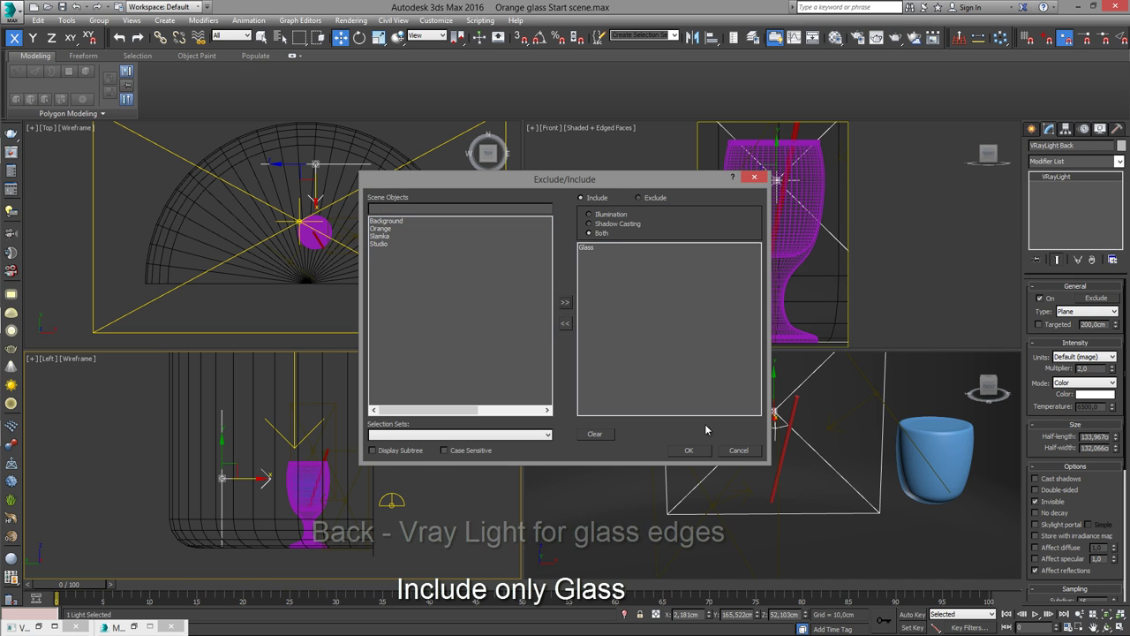
left_click(688, 450)
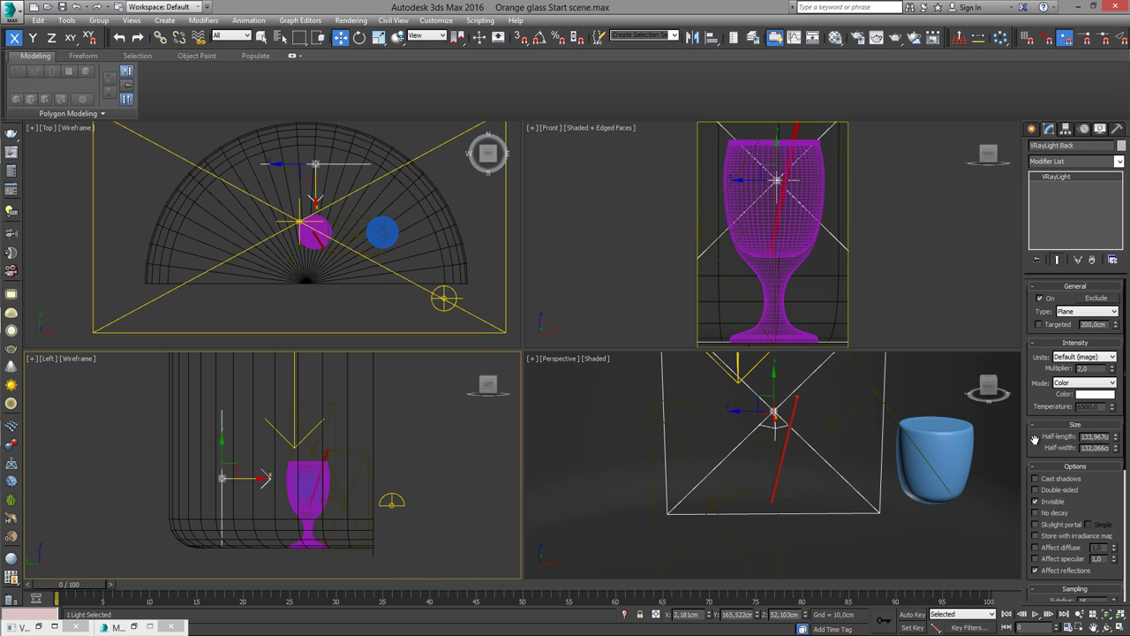
Step: Render the Front view to check the back light on the glass edges
scroll(1101, 393, "down", 5)
scroll(1102, 393, "down", 1)
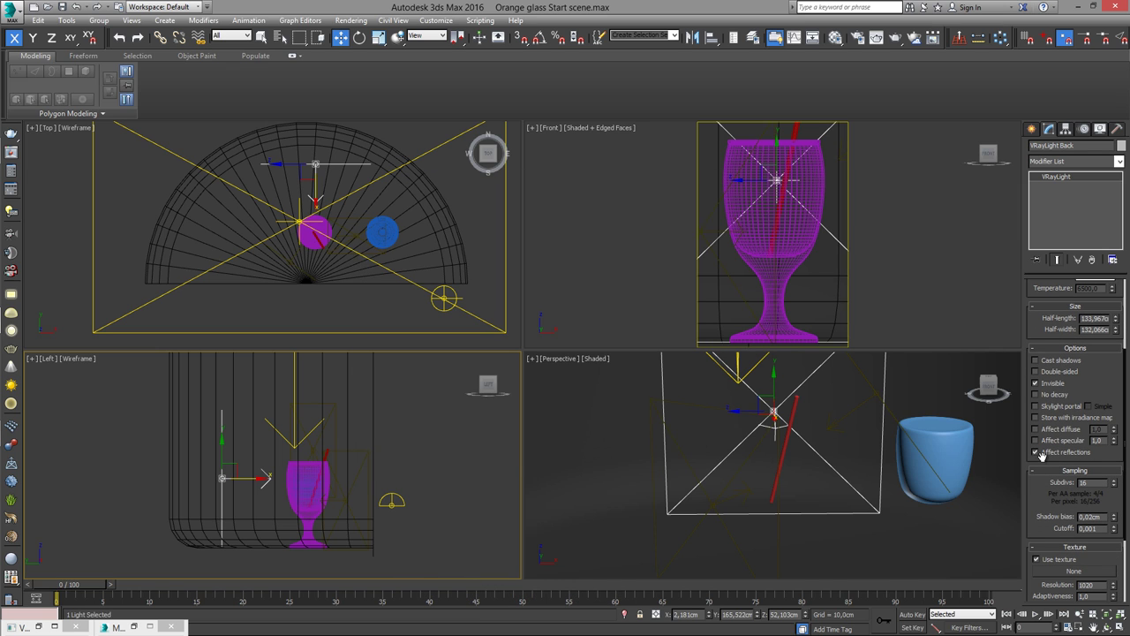
scroll(1072, 455, "down", 1)
scroll(1065, 461, "down", 1)
middle_click(911, 288)
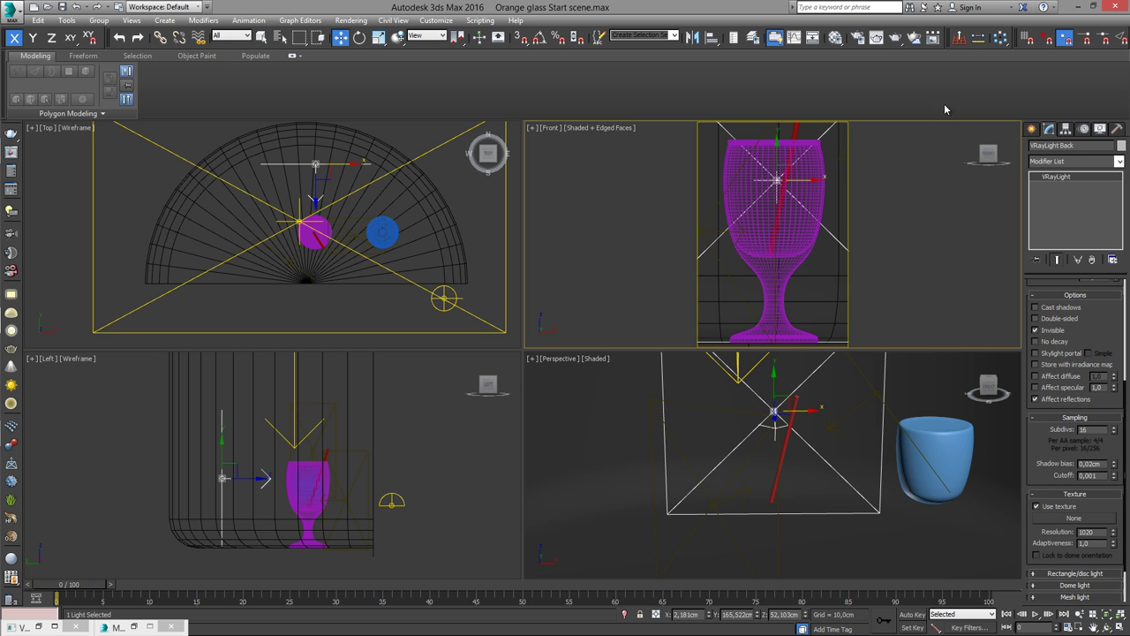
left_click(895, 38)
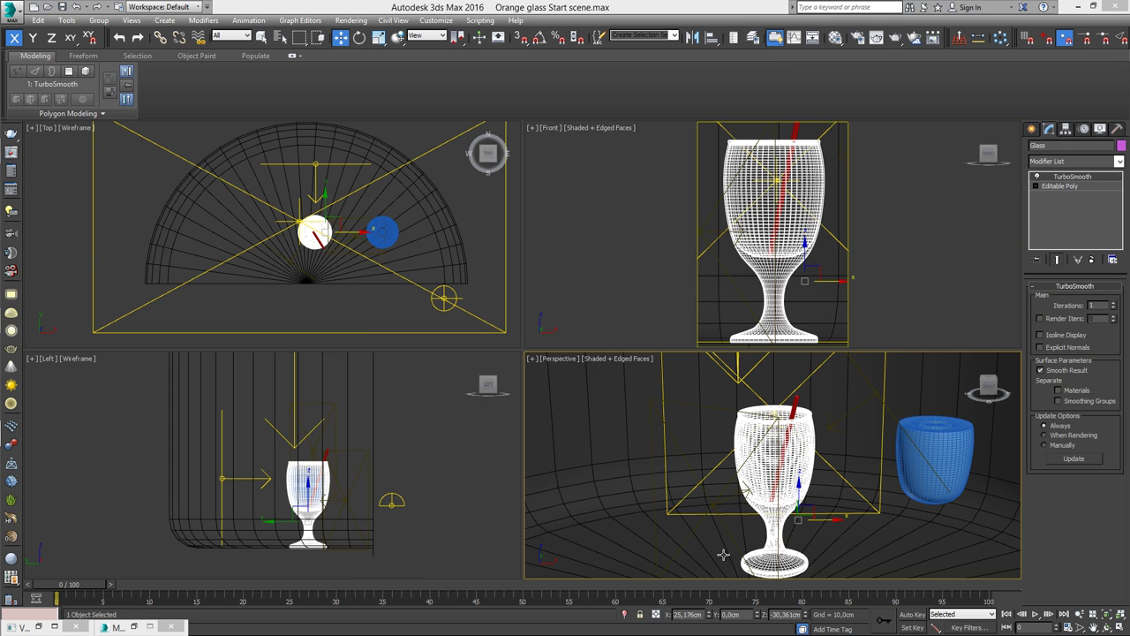
Step: Move the Orange cylinder to X 0 inside the glass and open its material in the Material Editor
left_click(954, 454)
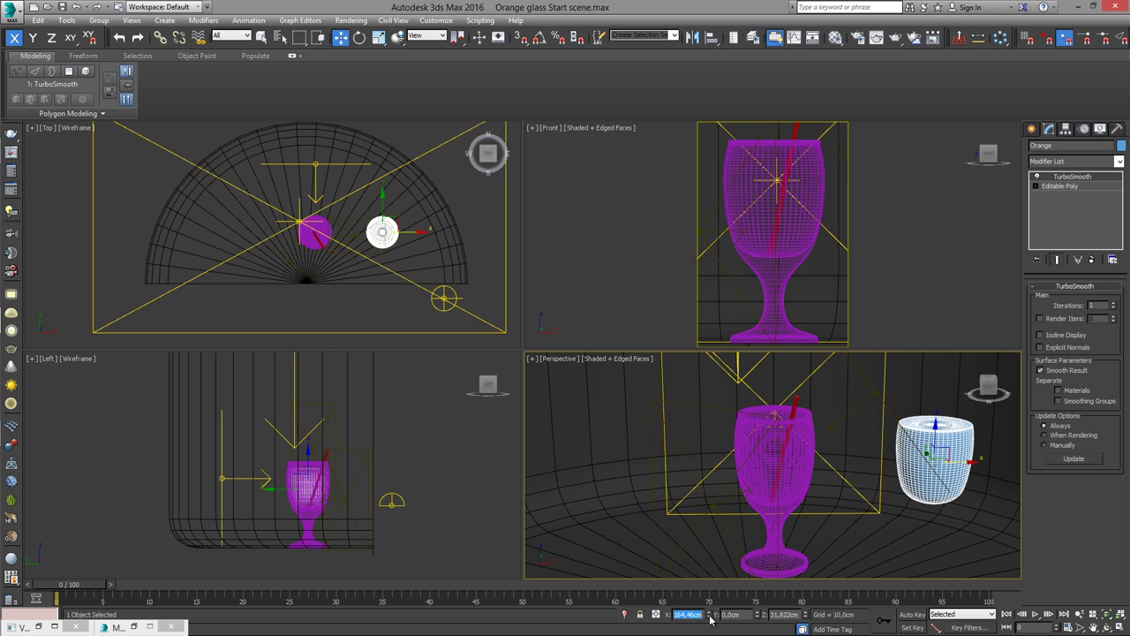
type("0")
key("Return")
key("m")
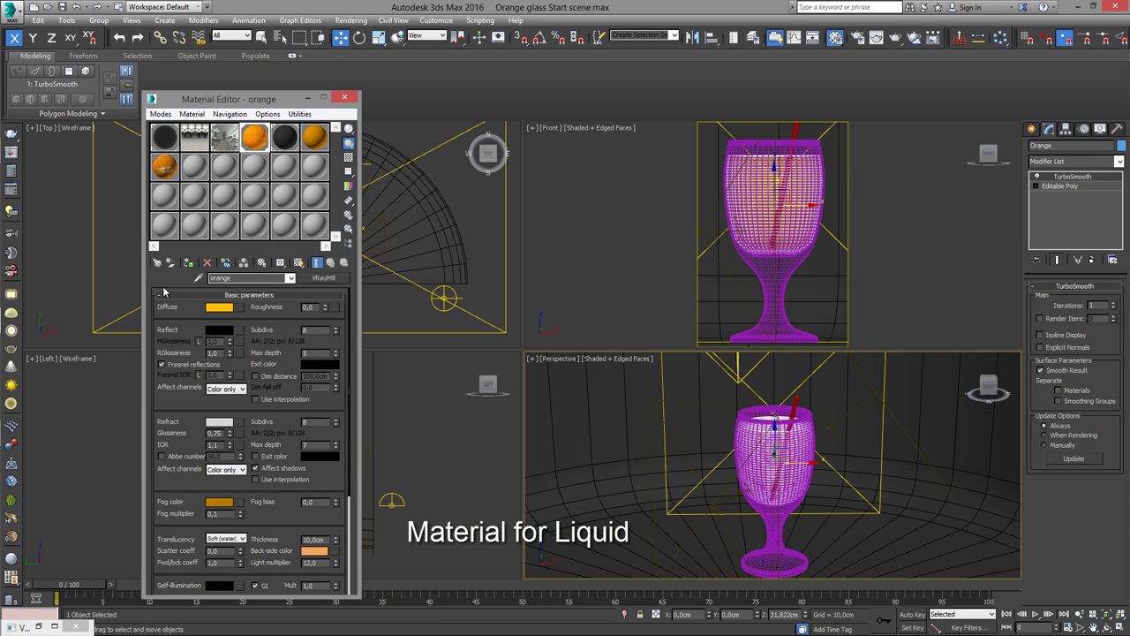
Step: Check the liquid VRayMtl's diffuse, reflection, refraction and orange fog colours, leaving them unchanged
left_click(219, 307)
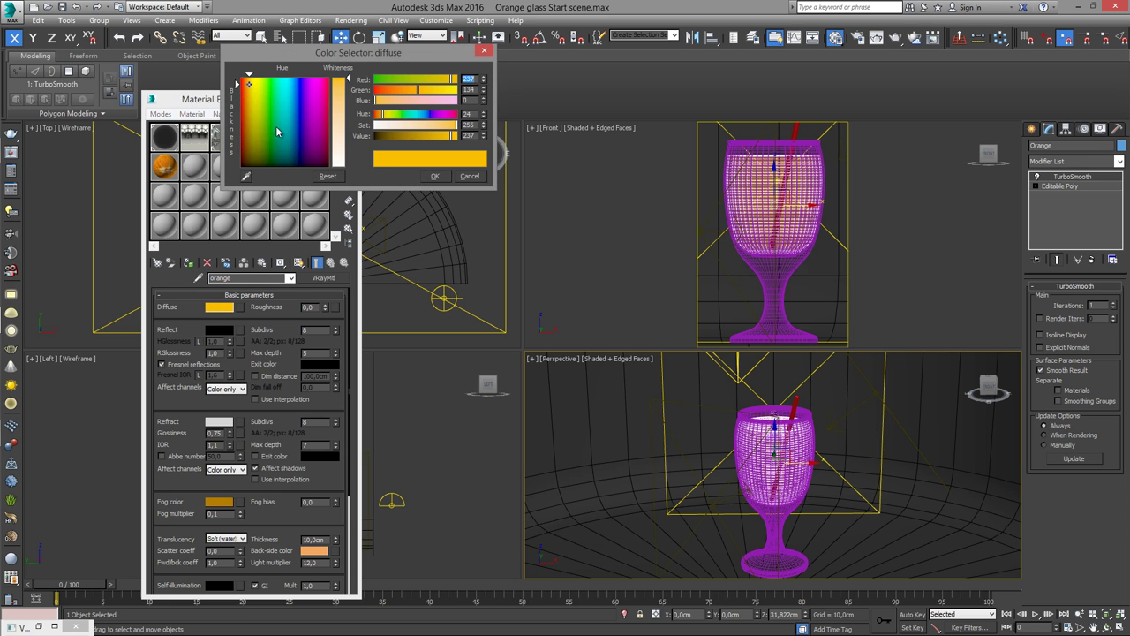
left_click(432, 177)
left_click(219, 330)
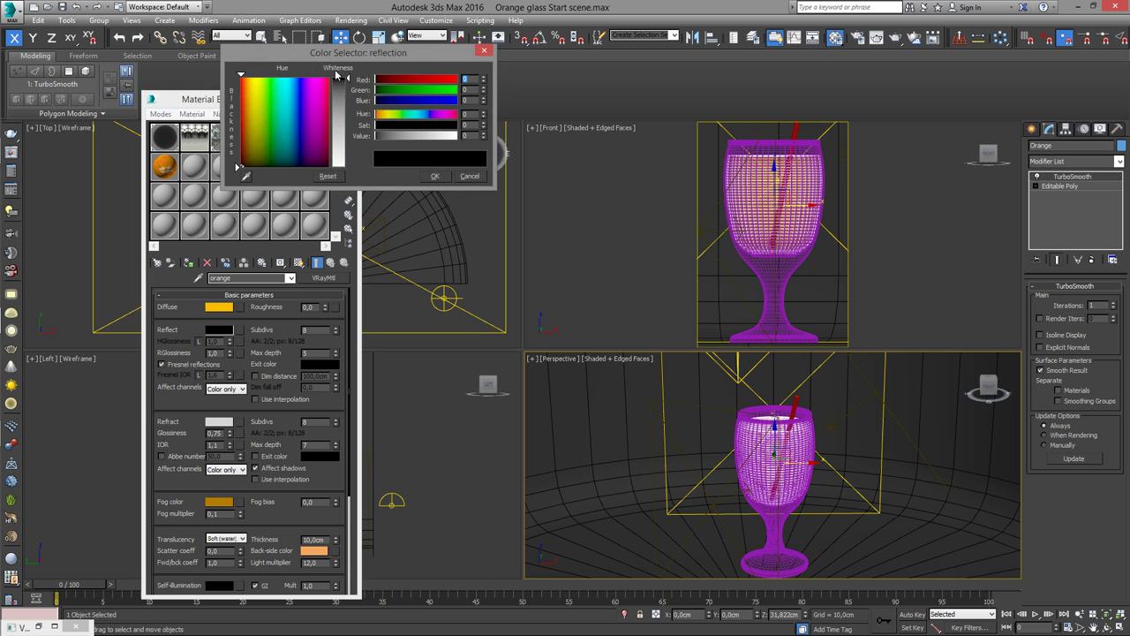
left_click(431, 177)
scroll(219, 397, "down", 3)
left_click(219, 358)
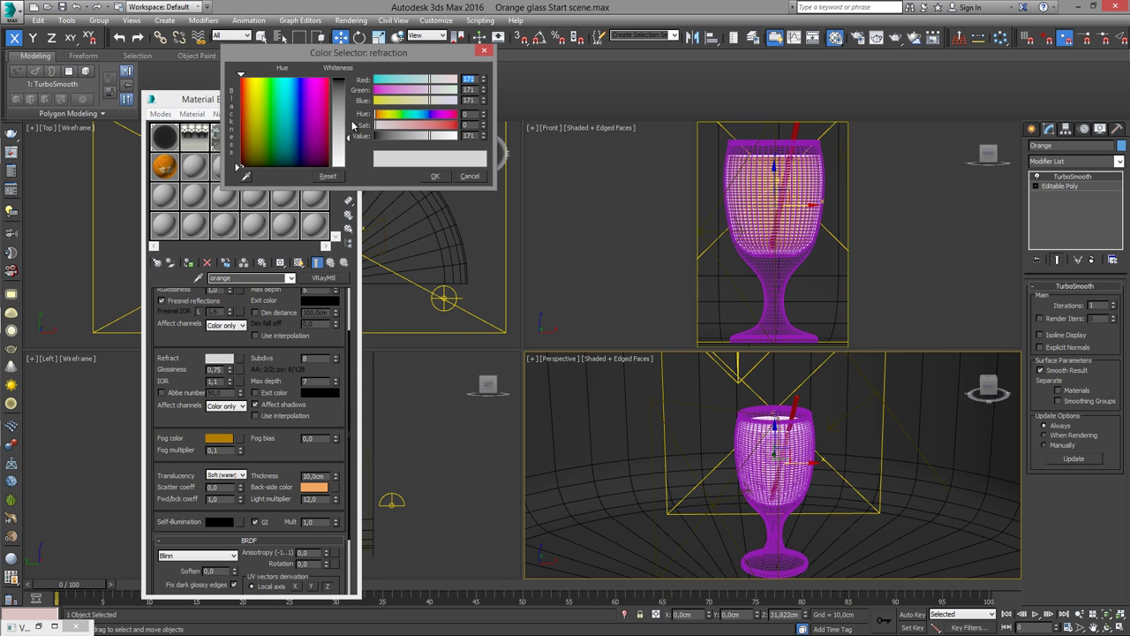
left_click(435, 178)
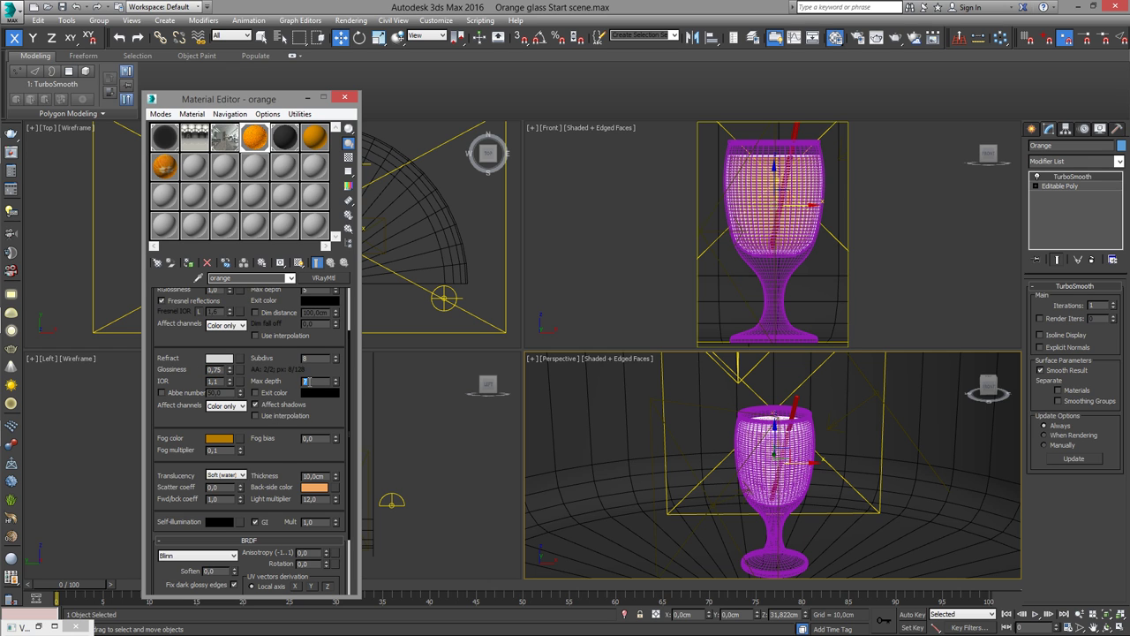
scroll(253, 457, "down", 3)
left_click(219, 370)
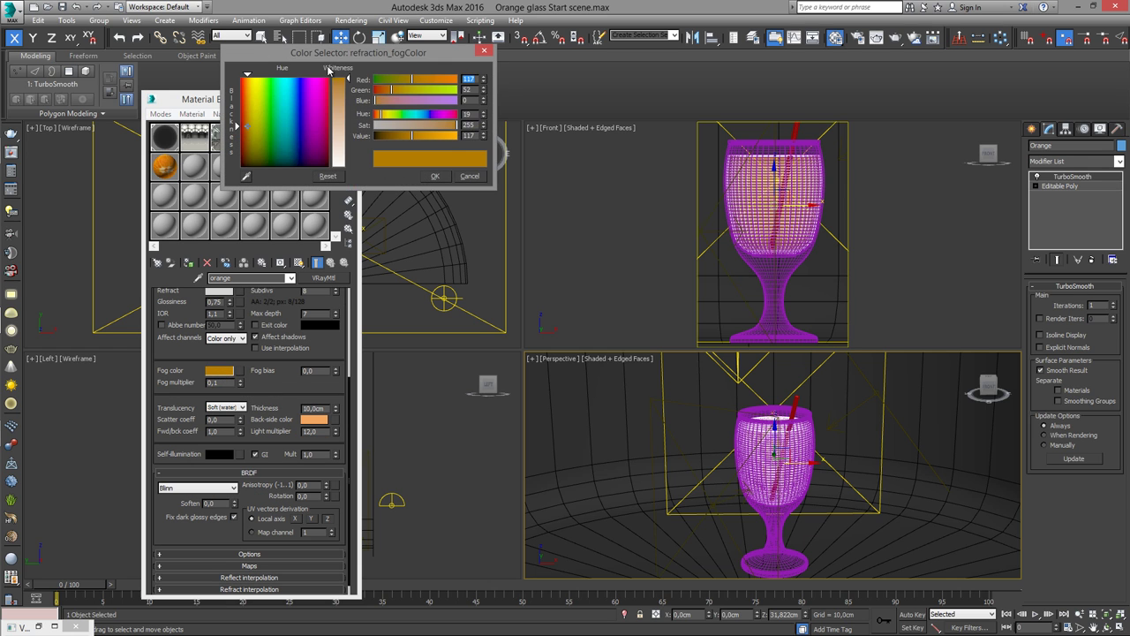
left_click(434, 178)
Step: Keep Soft (water) translucency with the orange back-side colour
scroll(252, 348, "down", 1)
left_click(227, 396)
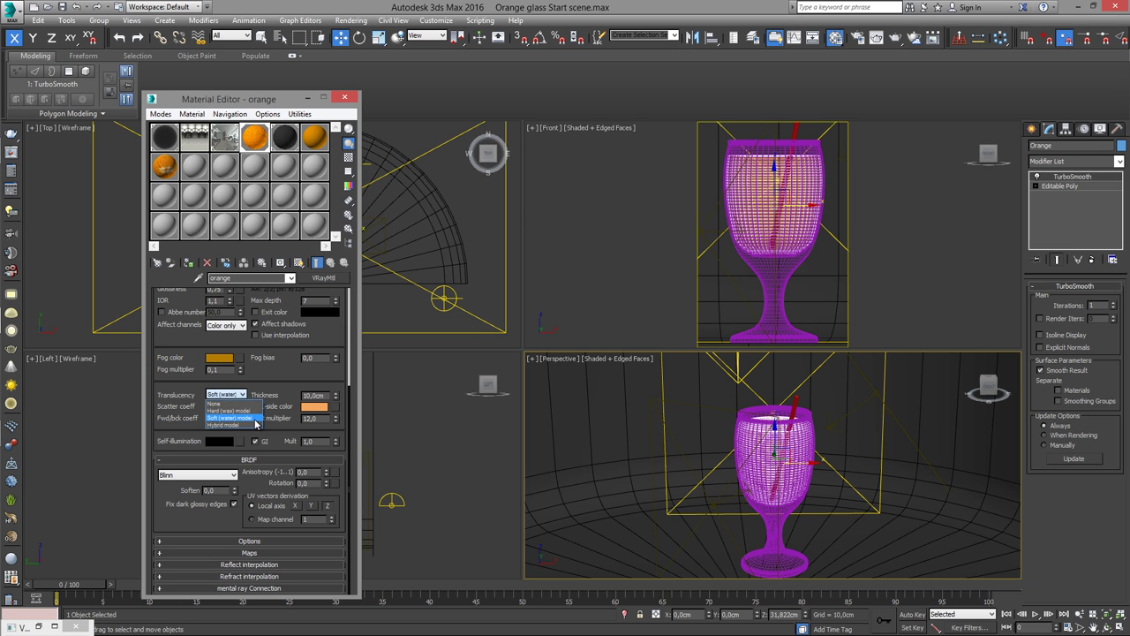
left_click(253, 418)
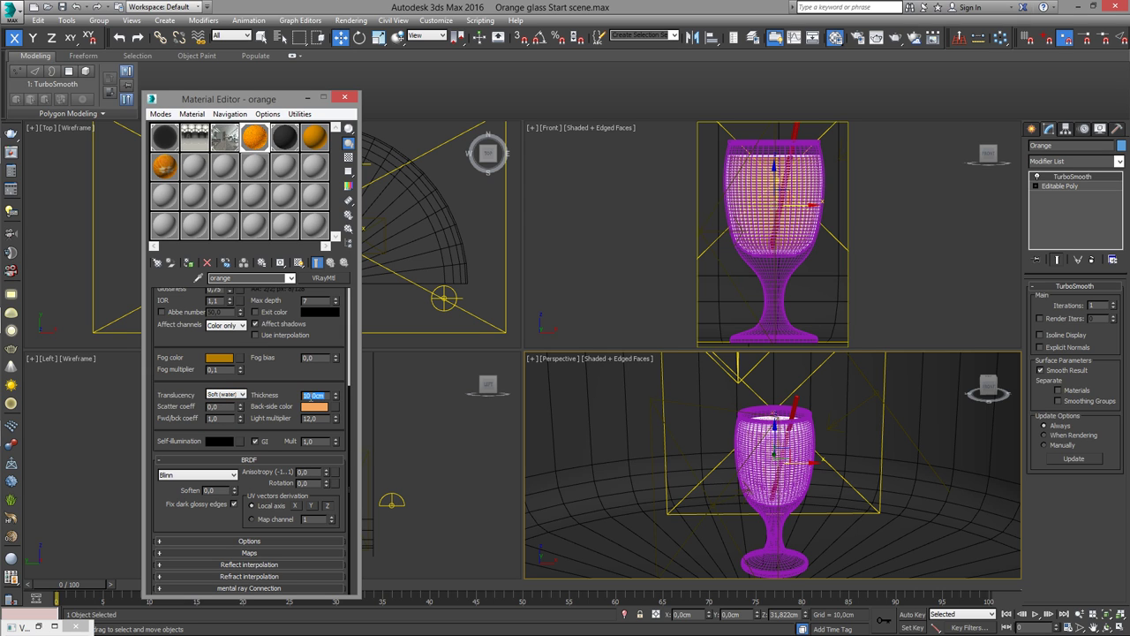
left_click(325, 411)
left_click(434, 176)
Step: Close the Material Editor and render the Front view with the liquid material
left_click(346, 98)
right_click(956, 215)
left_click(896, 41)
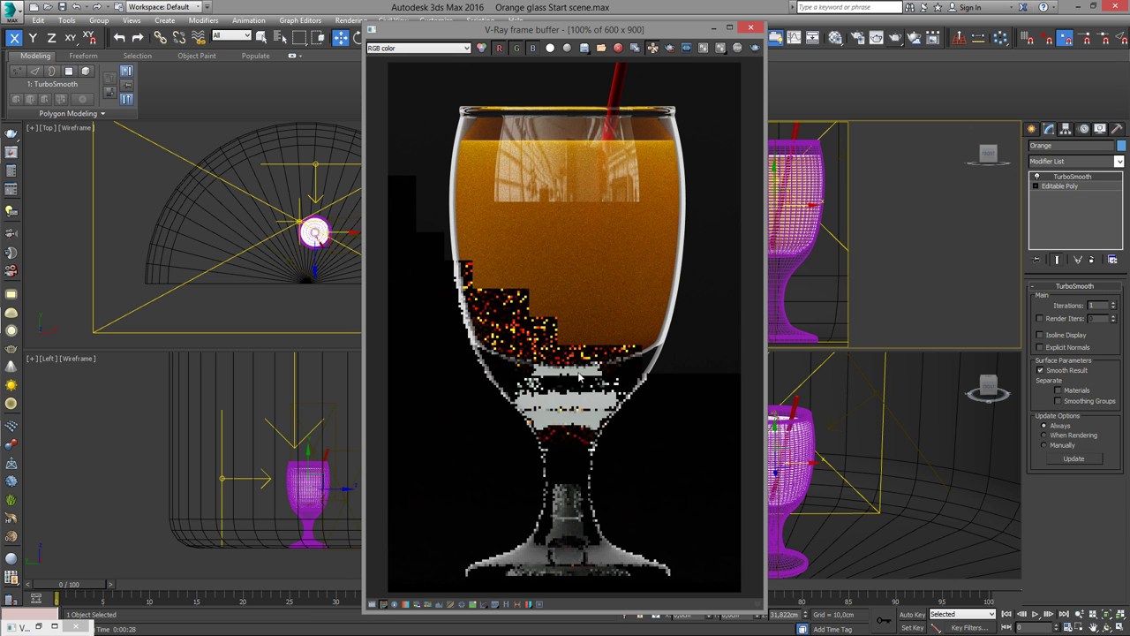
Step: Drag a render region over the left half of the goblet in the frame buffer
left_click_drag(574, 78, 418, 499)
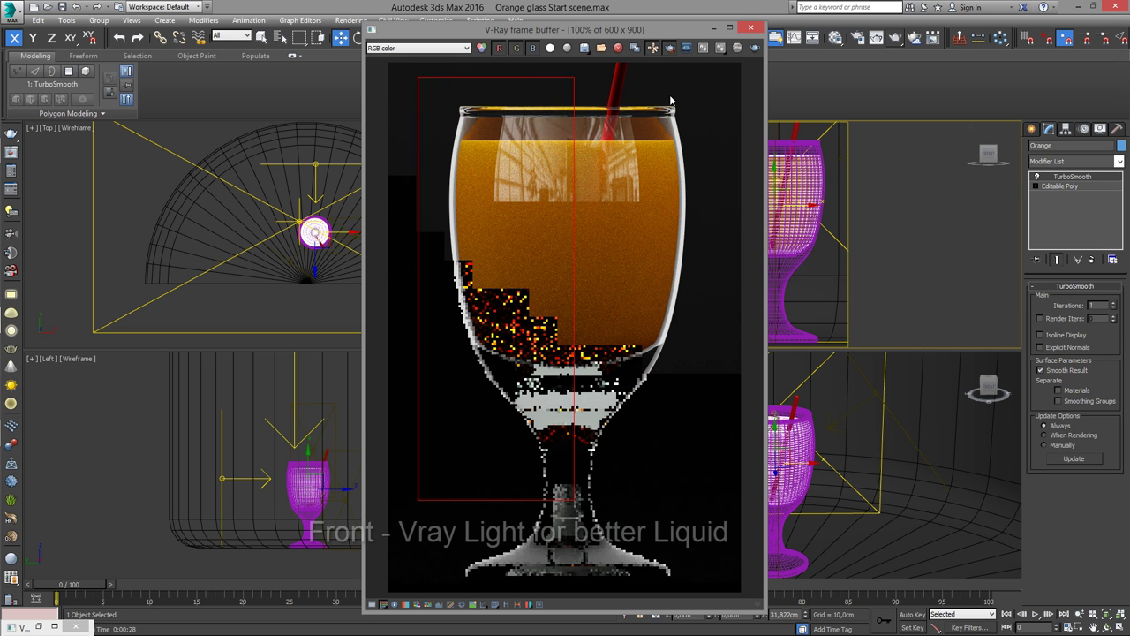
Step: Select VRayLight Front (multiplier 30, invisible) and re-render the marked region from the Front view
left_click(749, 30)
left_click(280, 263)
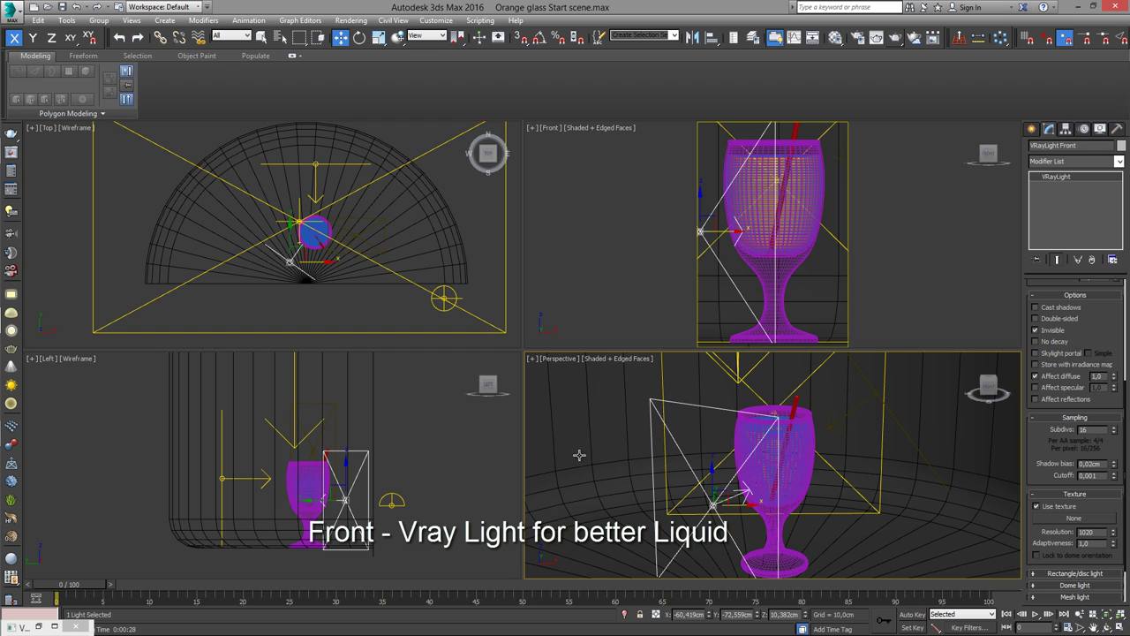
middle_click_drag(392, 293, 385, 244)
scroll(382, 495, "up", 2)
middle_click(551, 457)
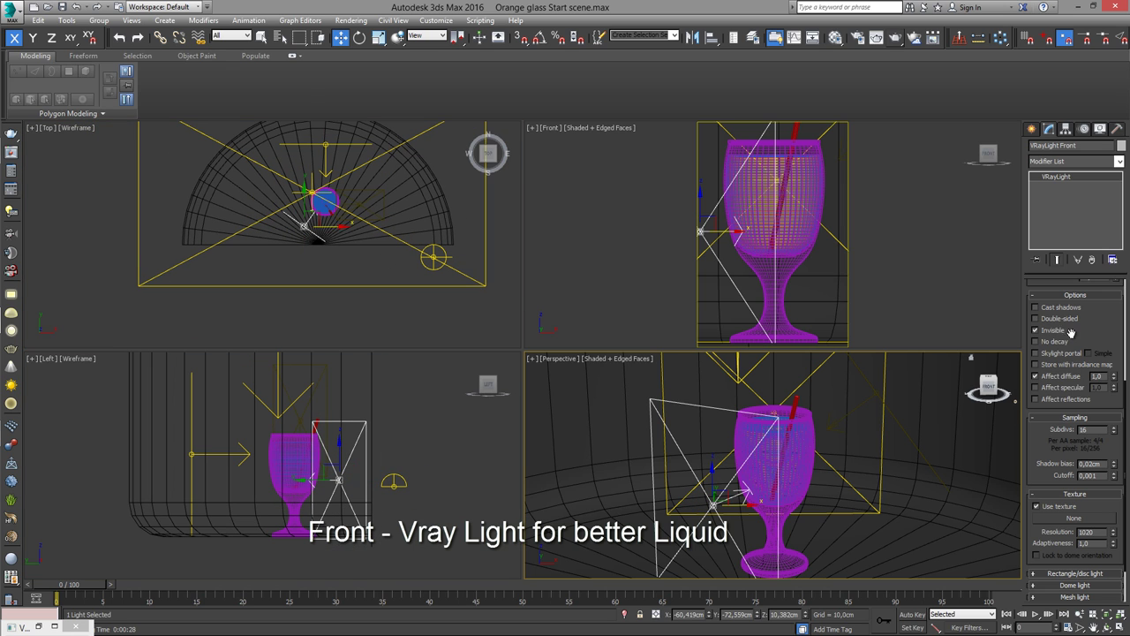
scroll(1060, 379, "up", 3)
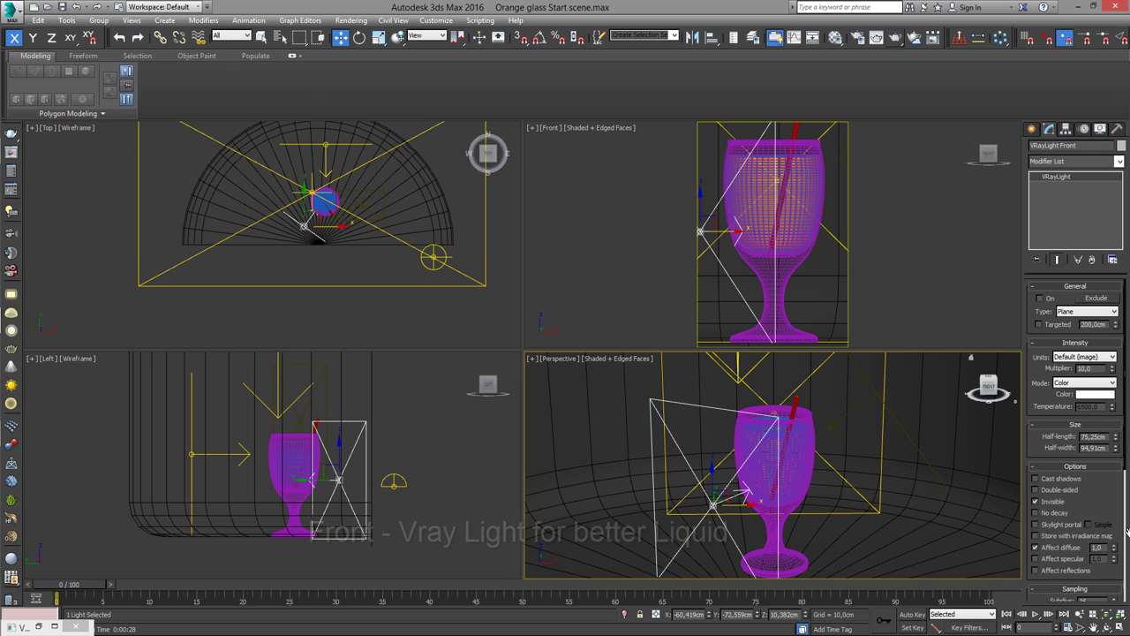
middle_click(634, 254)
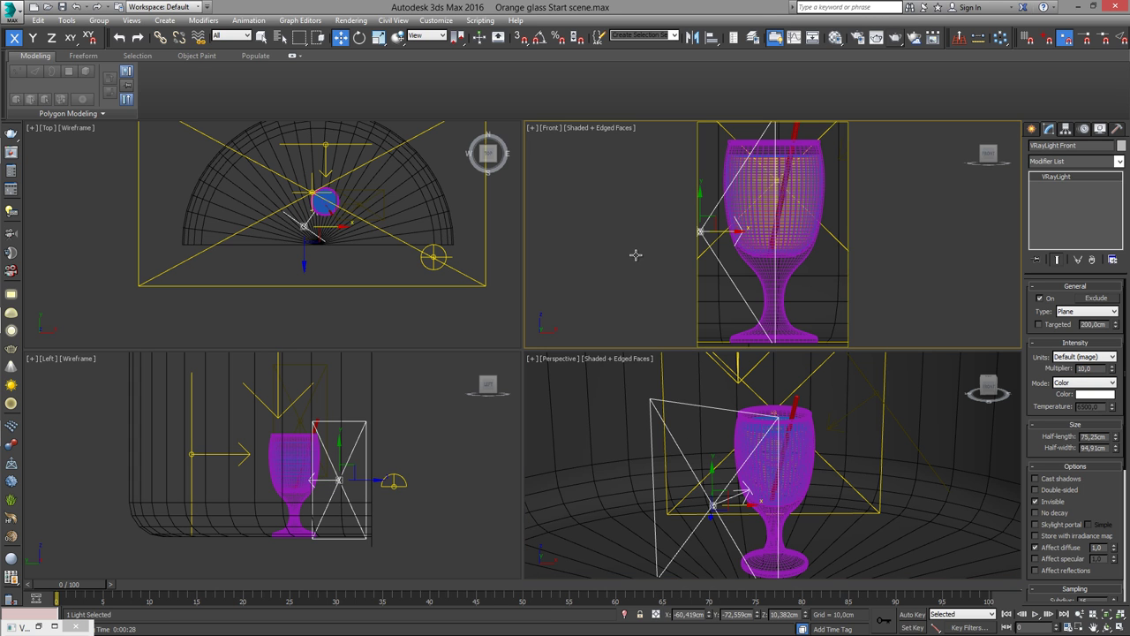
left_click(903, 39)
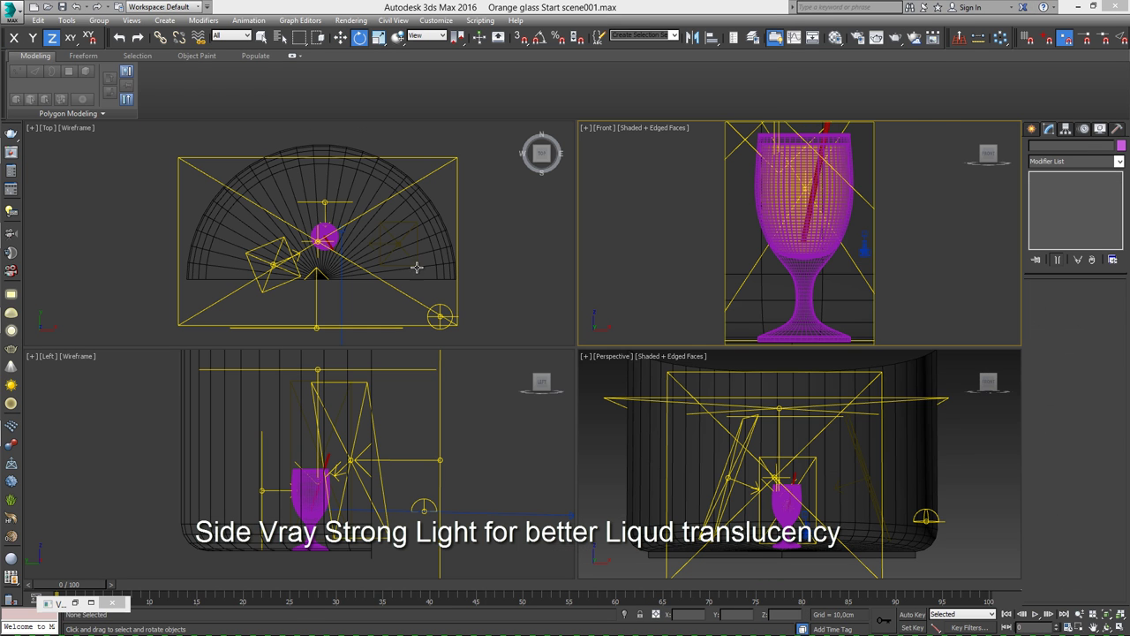
Step: Set side light VRayLight007's Intensity Multiplier to 300
scroll(406, 477, "up", 2)
scroll(432, 437, "up", 1)
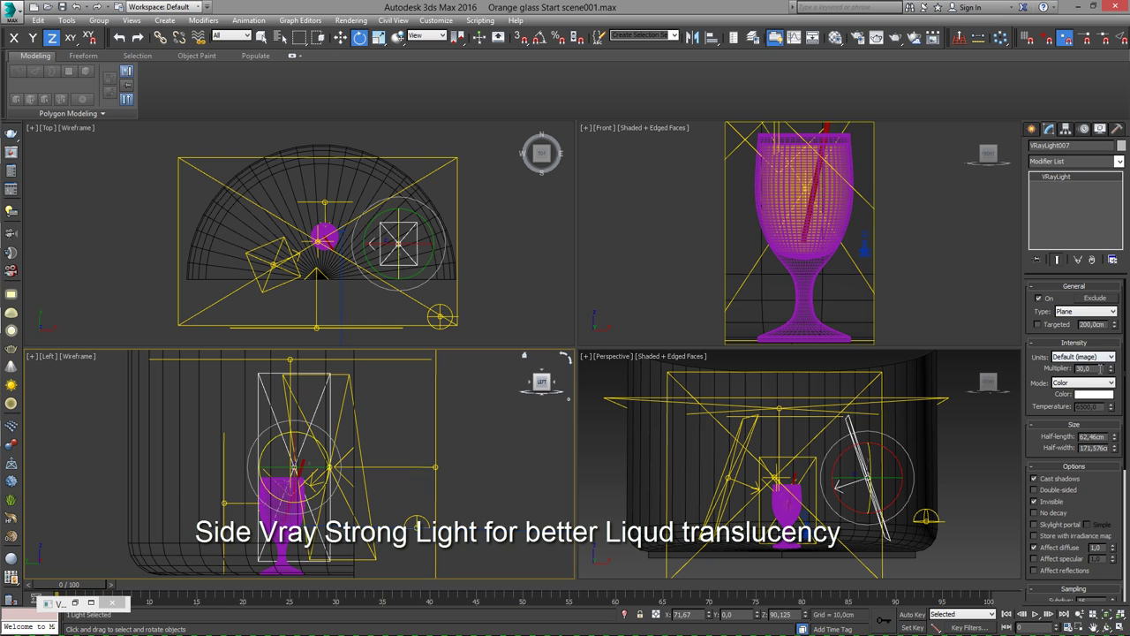
type("300")
key("Return")
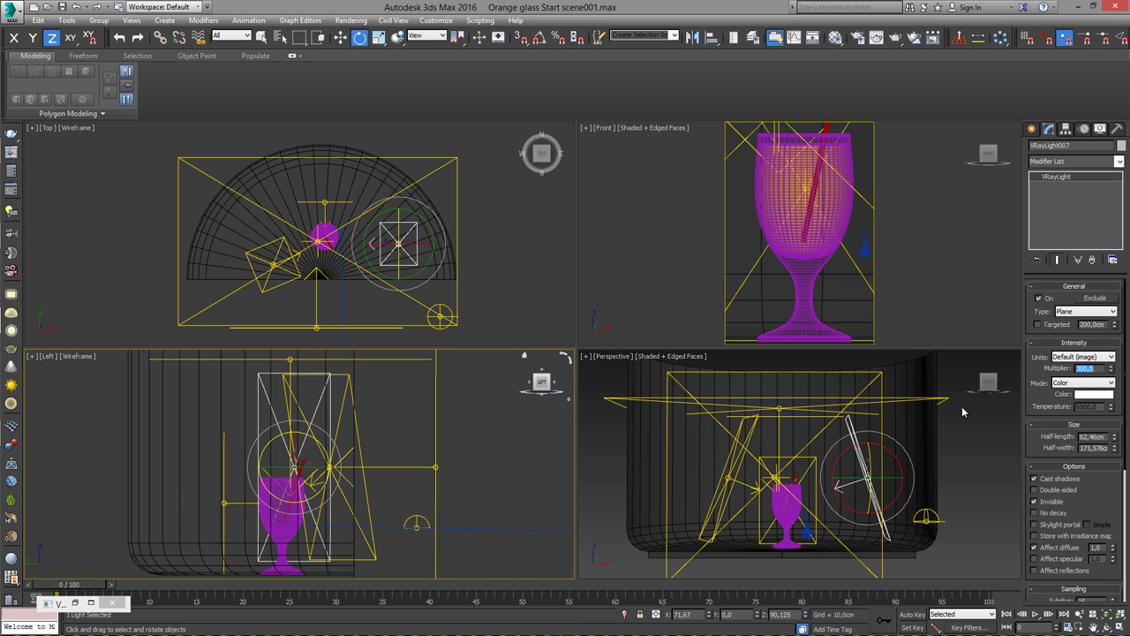
Step: Render the Front view again with the stronger side light
scroll(1046, 423, "down", 3)
scroll(1060, 389, "down", 1)
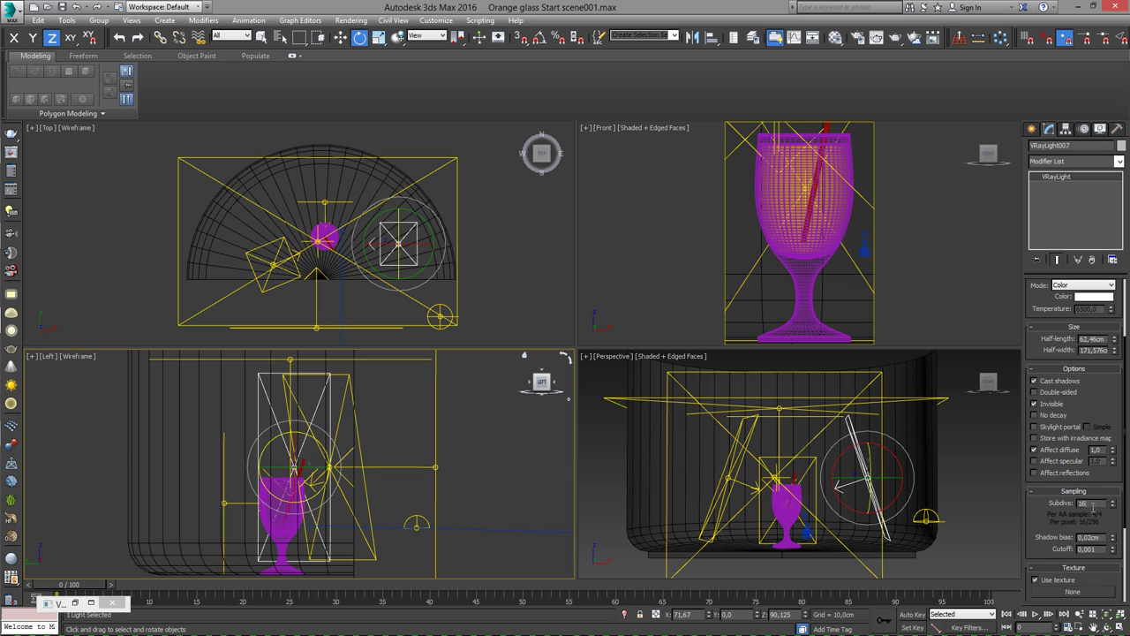
left_click_drag(1042, 527, 1063, 574)
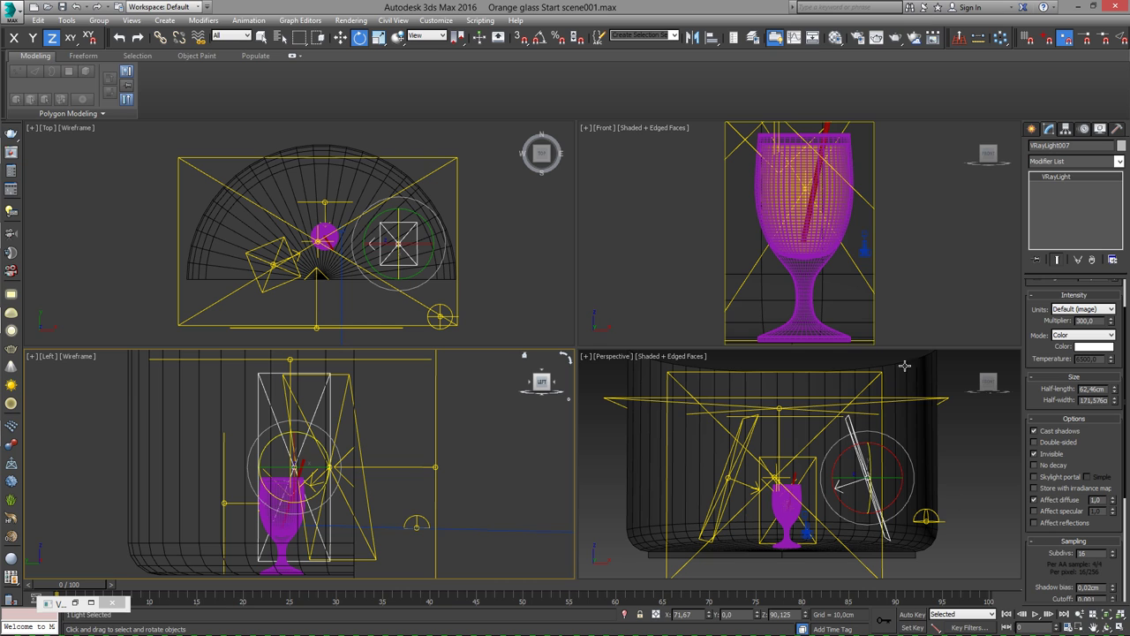
right_click(945, 237)
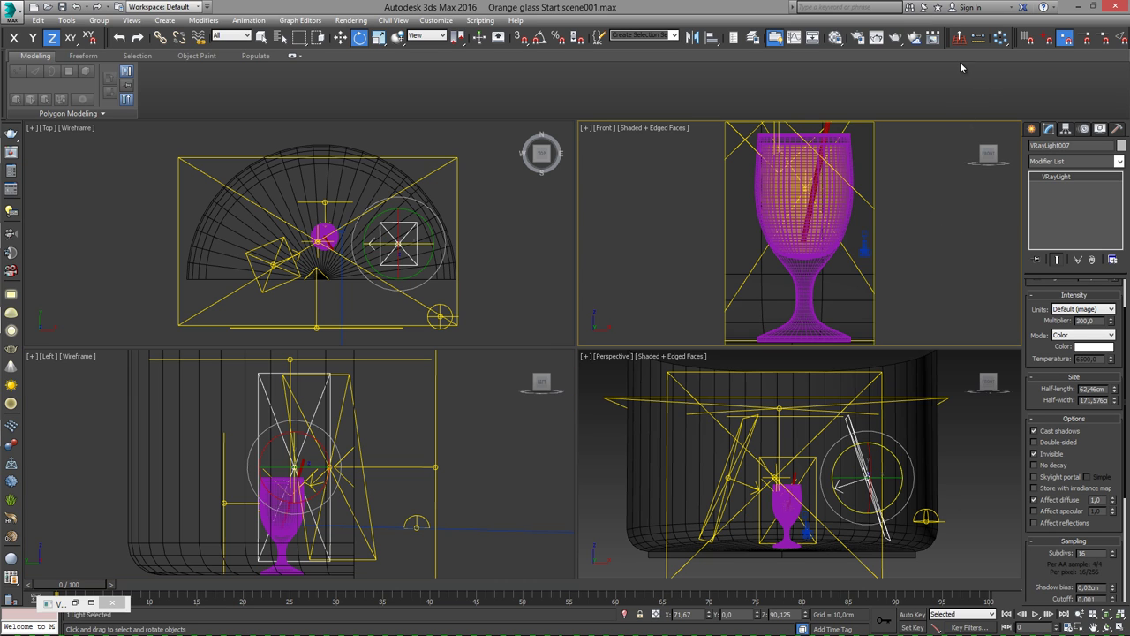
left_click(896, 39)
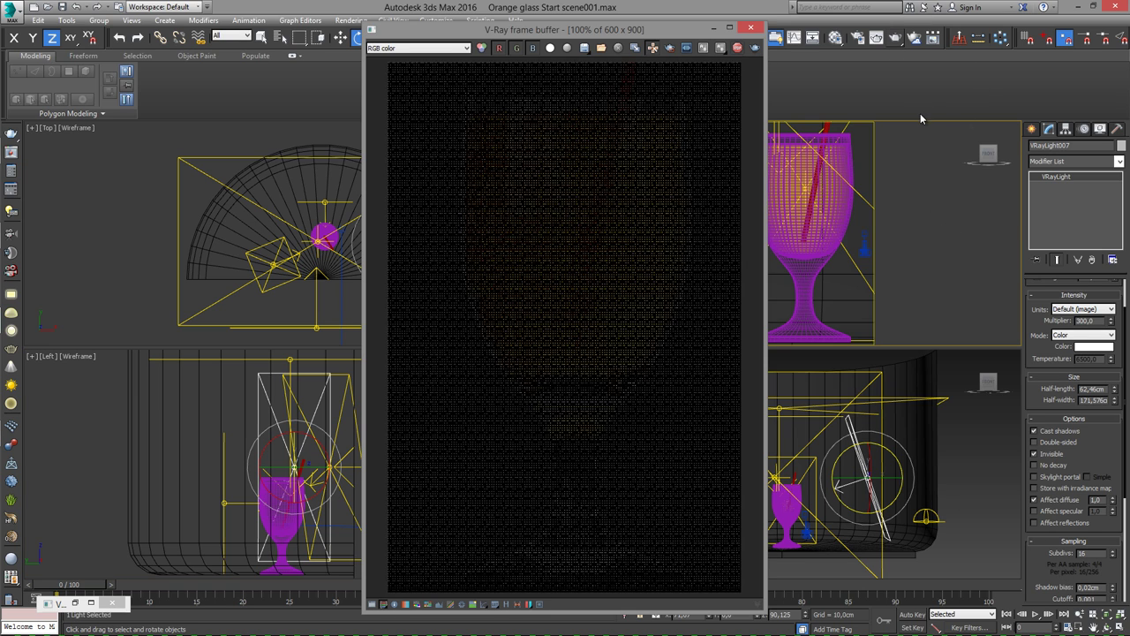